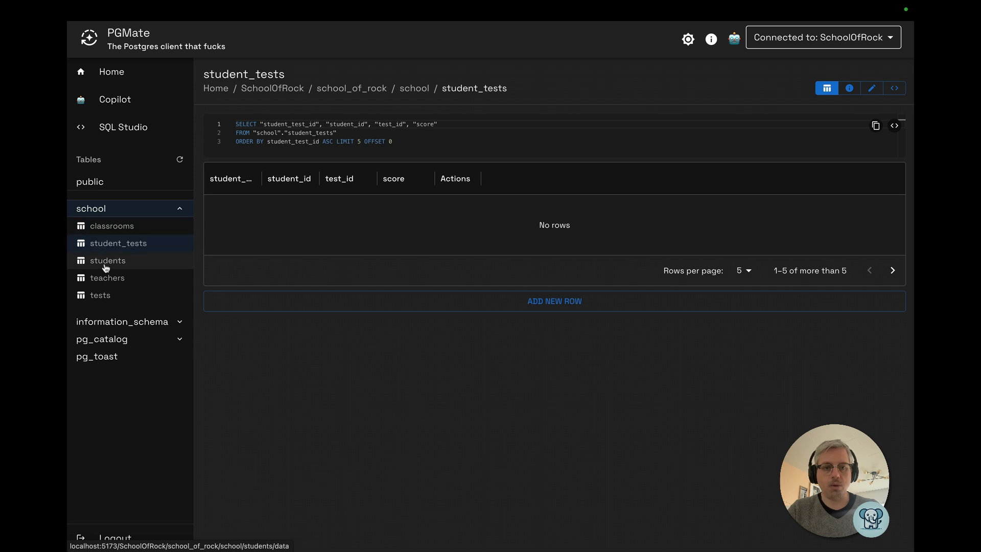
Ask Copilot: "can you seed the school schema with demo data?"
{"action": "left_click", "coordinate": [107, 260]}
{"action": "left_click", "coordinate": [106, 278]}
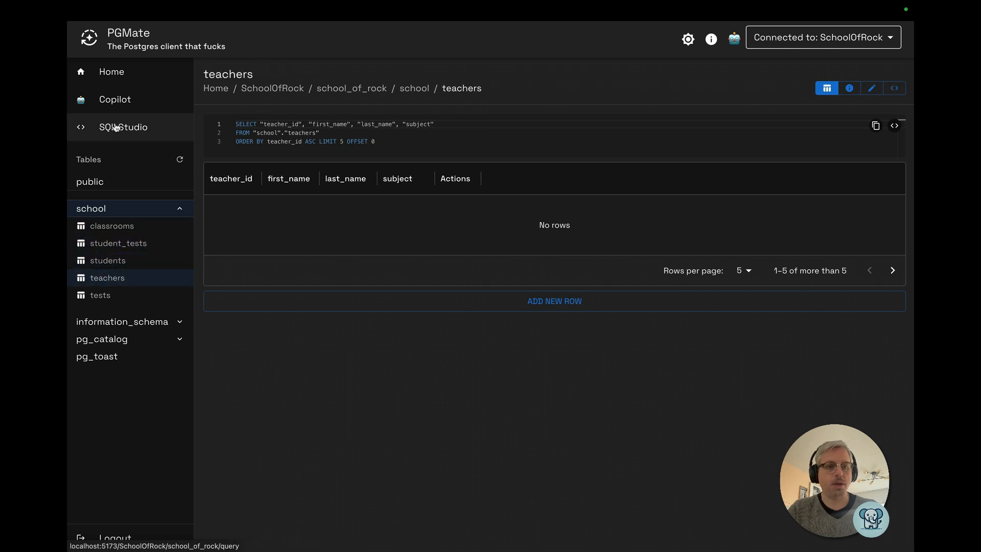
{"action": "left_click", "coordinate": [107, 100]}
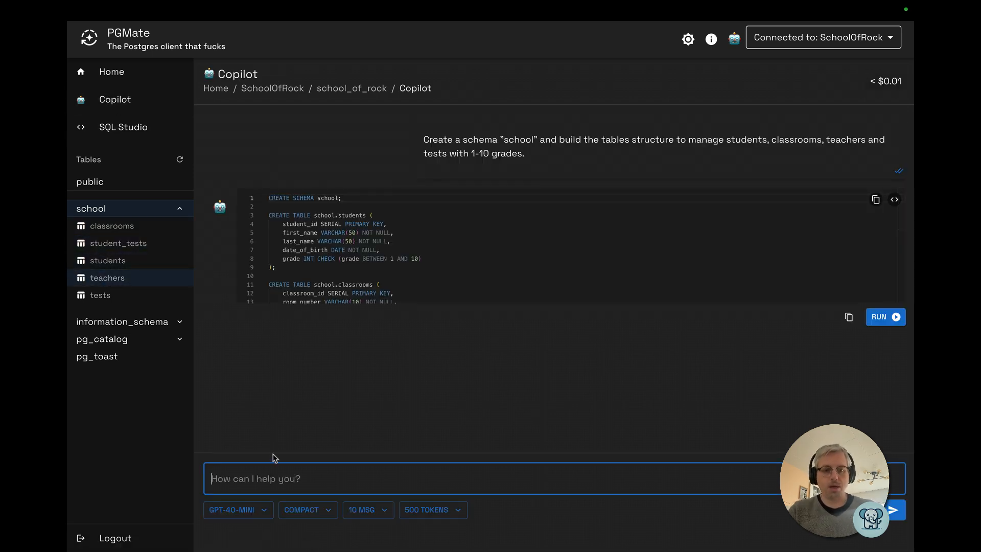
{"action": "type", "text": "can you se"}
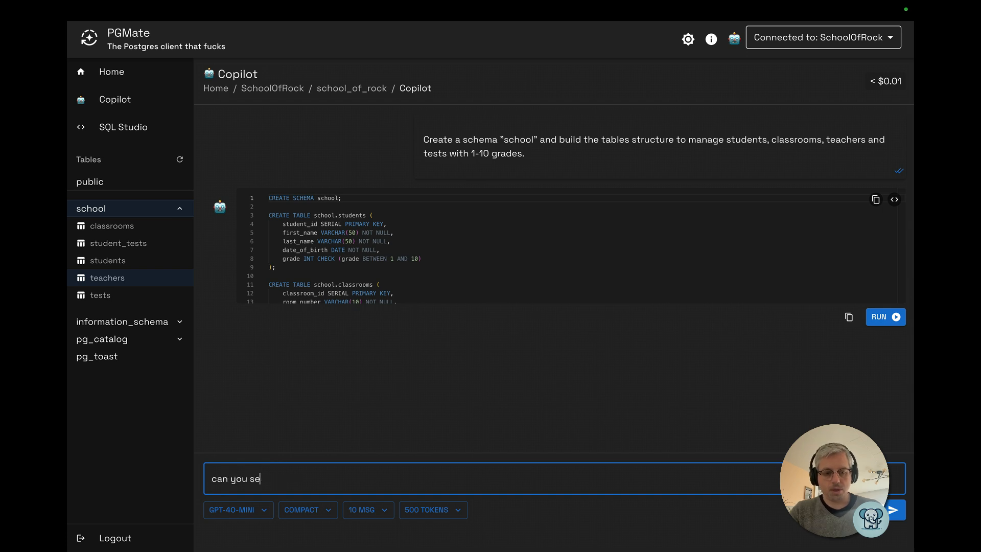
{"action": "type", "text": "ed the school schema with demo data?"}
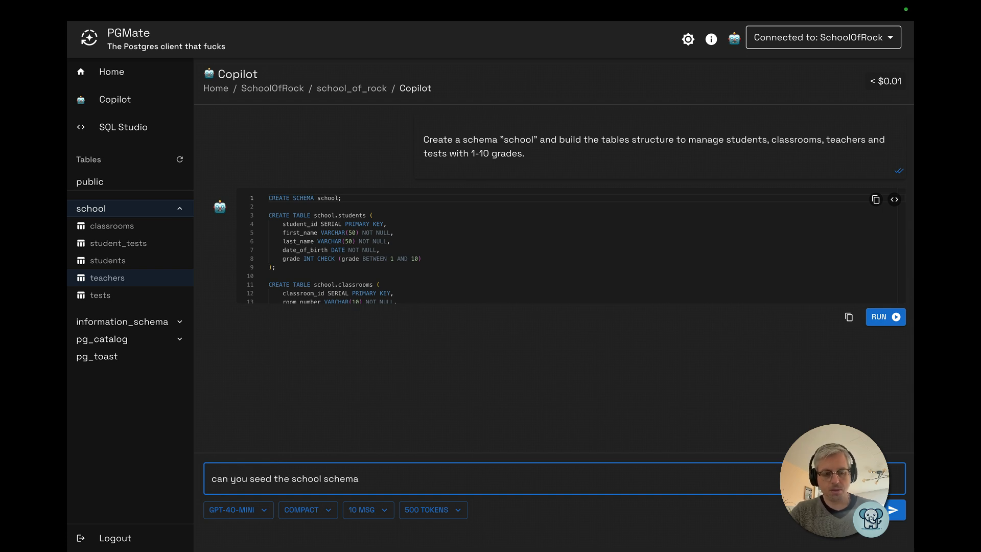
{"action": "key", "text": "Return"}
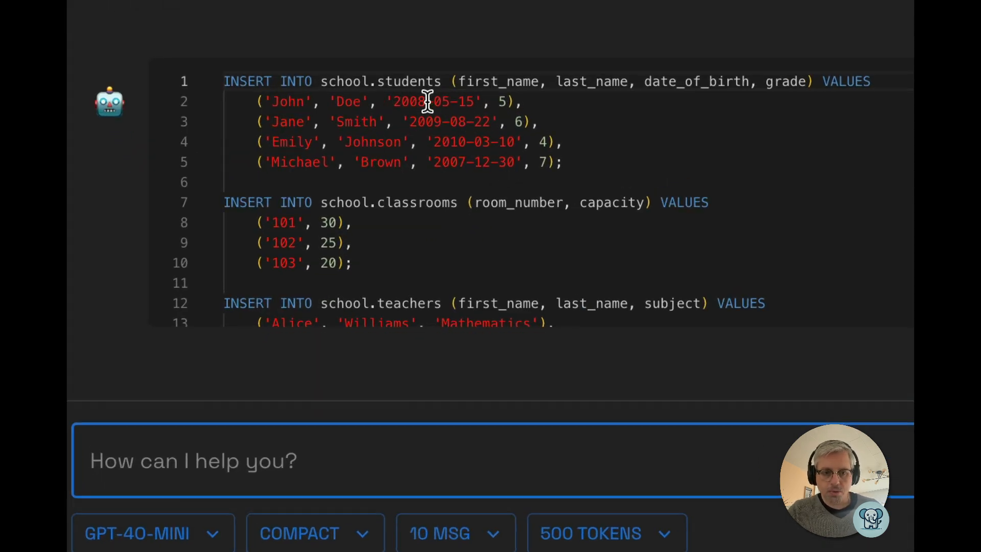
Review the generated INSERT statements for all school tables and run them
{"action": "left_click", "coordinate": [427, 142]}
{"action": "scroll", "coordinate": [428, 147], "scroll_direction": "down", "scroll_amount": 2}
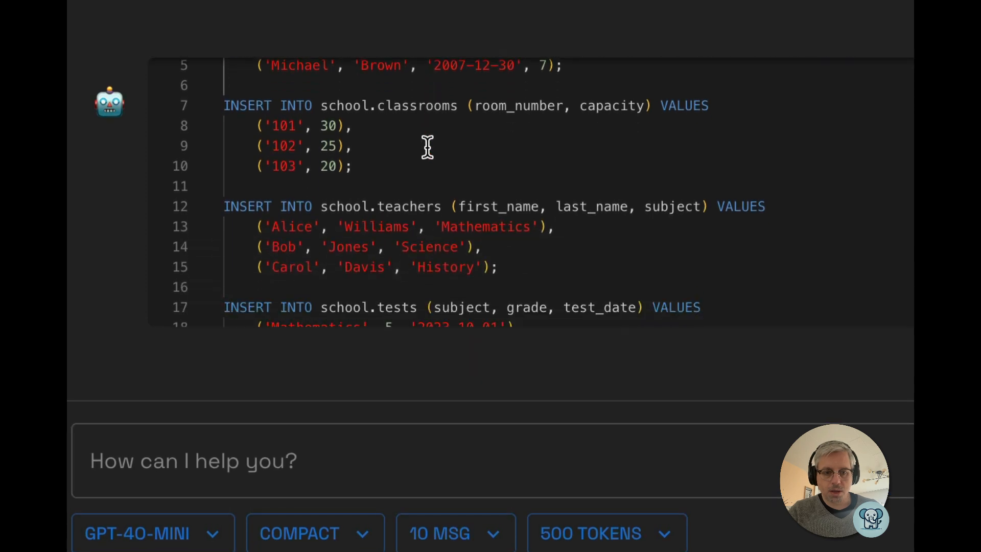
{"action": "scroll", "coordinate": [427, 147], "scroll_direction": "down", "scroll_amount": 4}
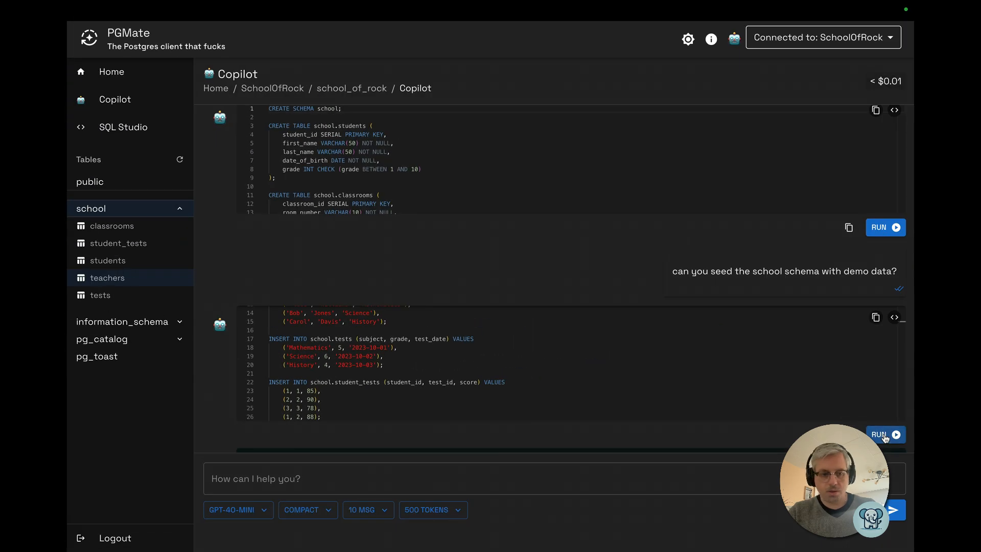
{"action": "left_click", "coordinate": [883, 434]}
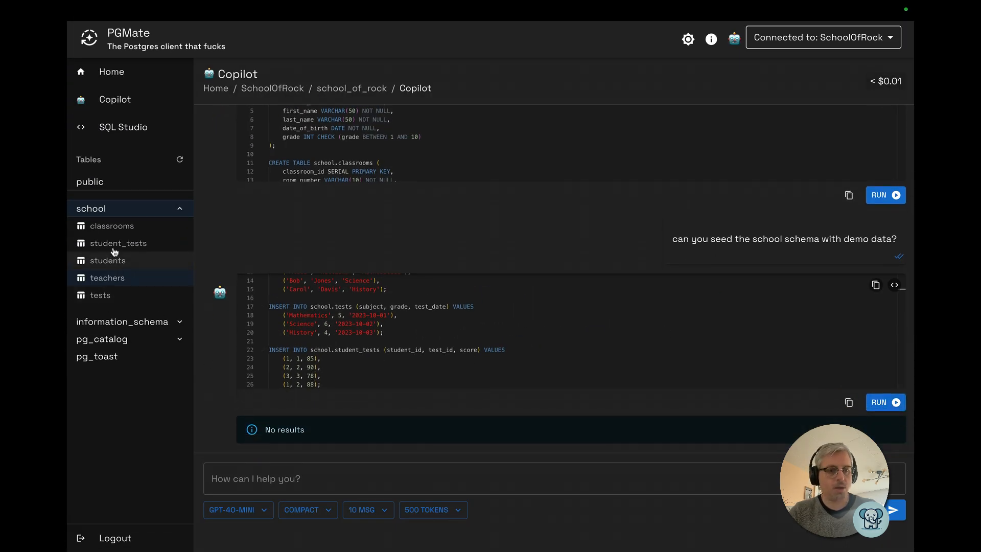
Browse the seeded students, classrooms and student_tests tables, including the classrooms table structure
{"action": "left_click", "coordinate": [111, 264]}
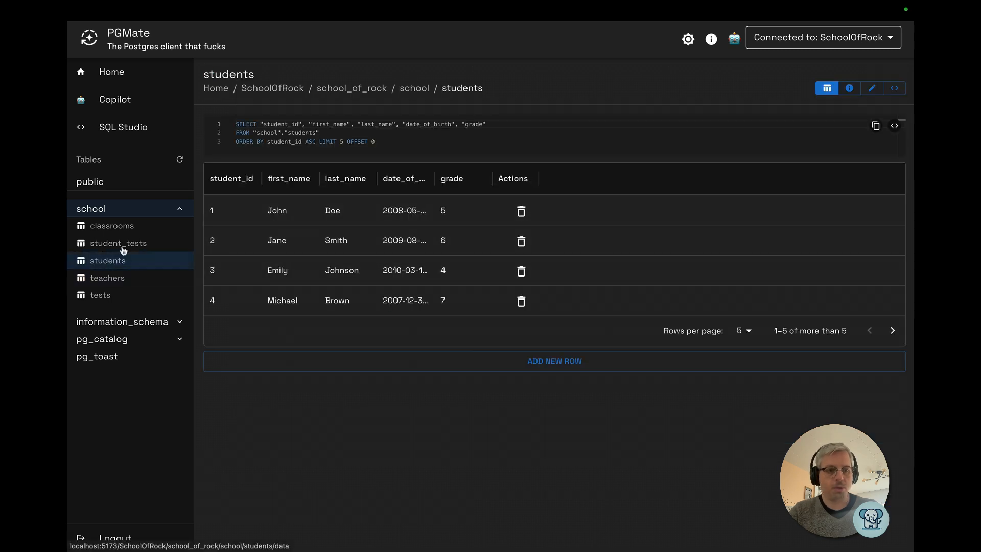
{"action": "left_click", "coordinate": [113, 226]}
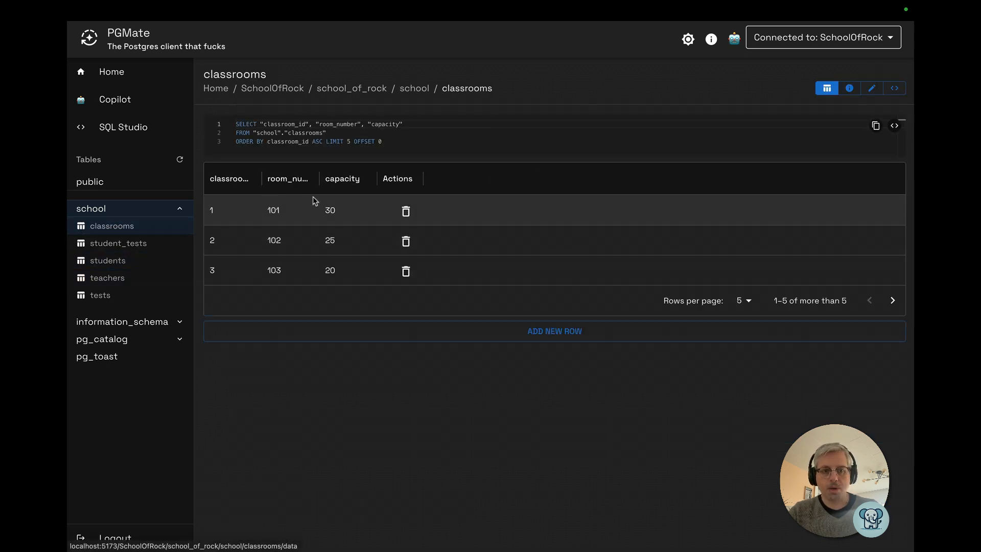
{"action": "left_click_drag", "start_coordinate": [320, 179], "coordinate": [383, 179]}
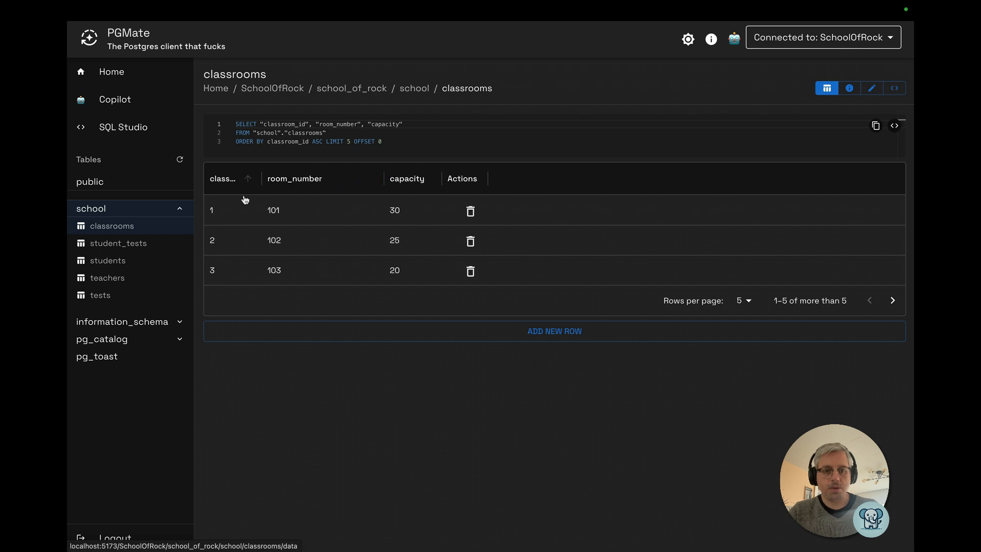
{"action": "left_click", "coordinate": [872, 89]}
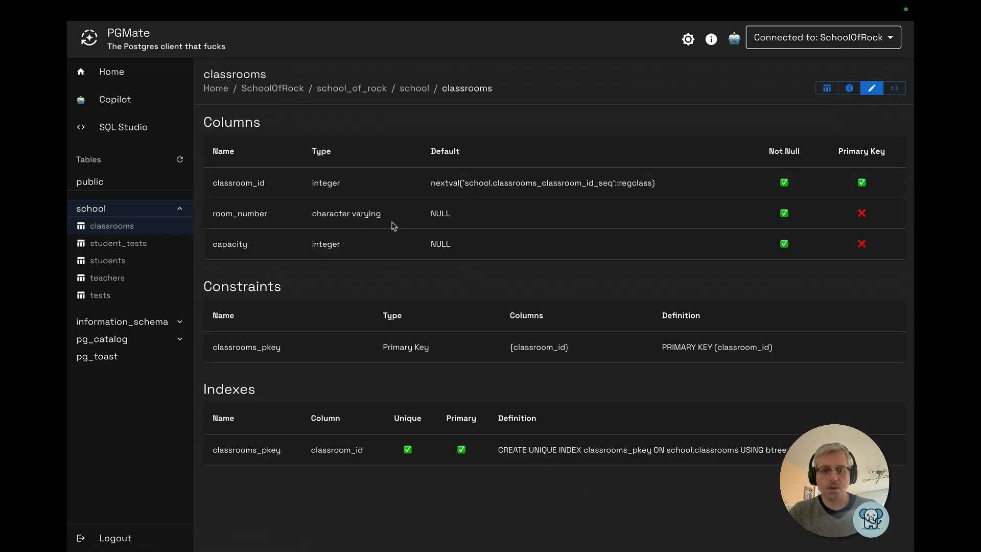
{"action": "left_click_drag", "start_coordinate": [327, 211], "coordinate": [387, 215]}
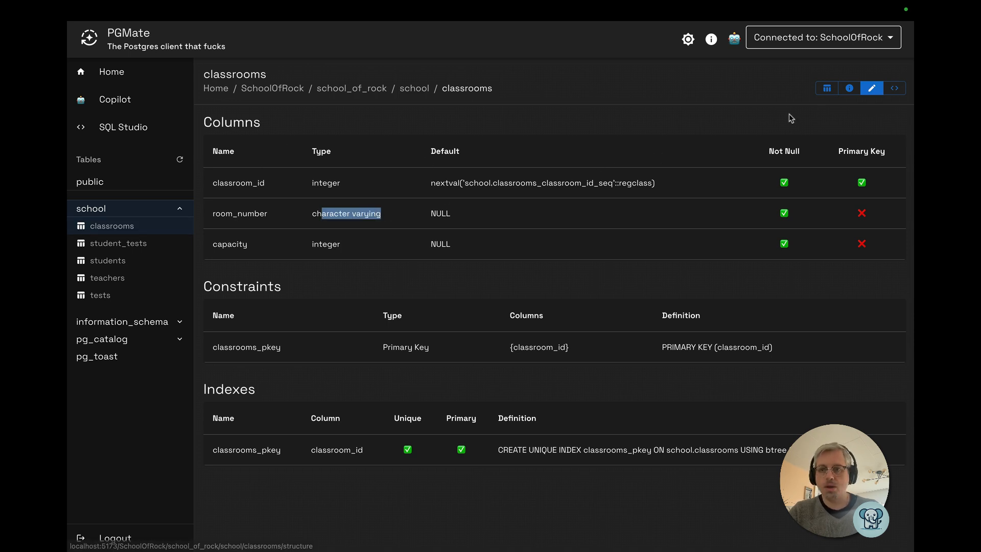
{"action": "left_click", "coordinate": [828, 88]}
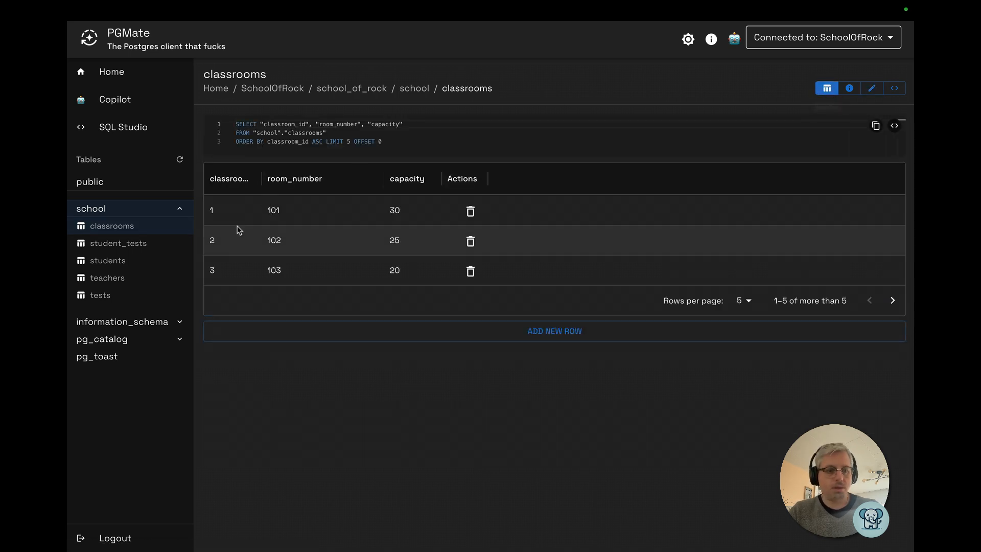
{"action": "left_click", "coordinate": [122, 245]}
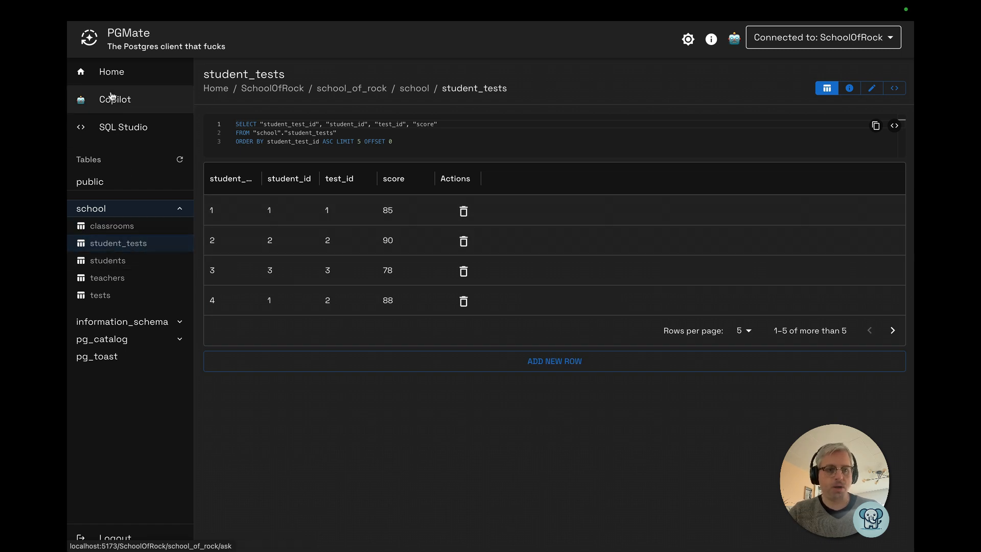
Ask Copilot: "can you give me the best student?"
{"action": "left_click", "coordinate": [112, 99]}
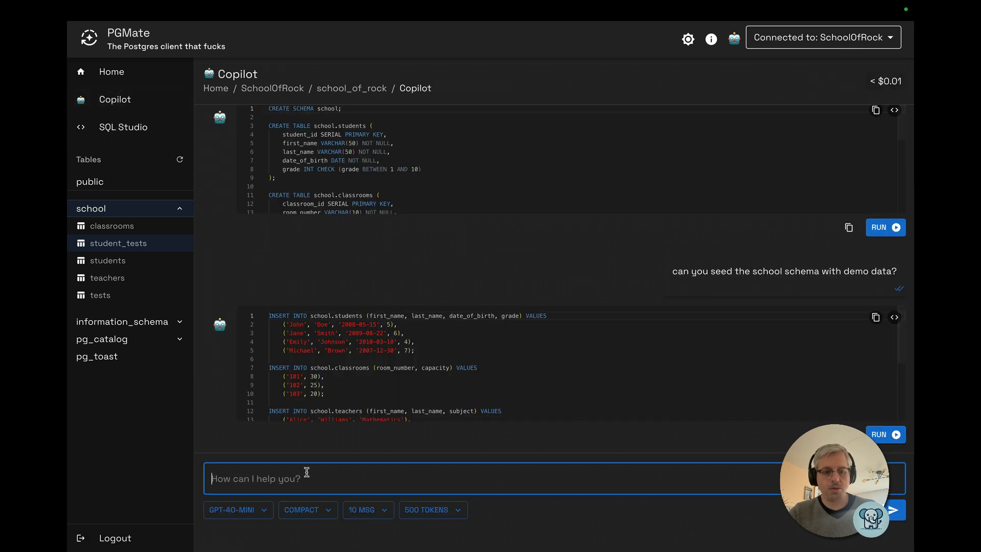
{"action": "type", "text": "can y"}
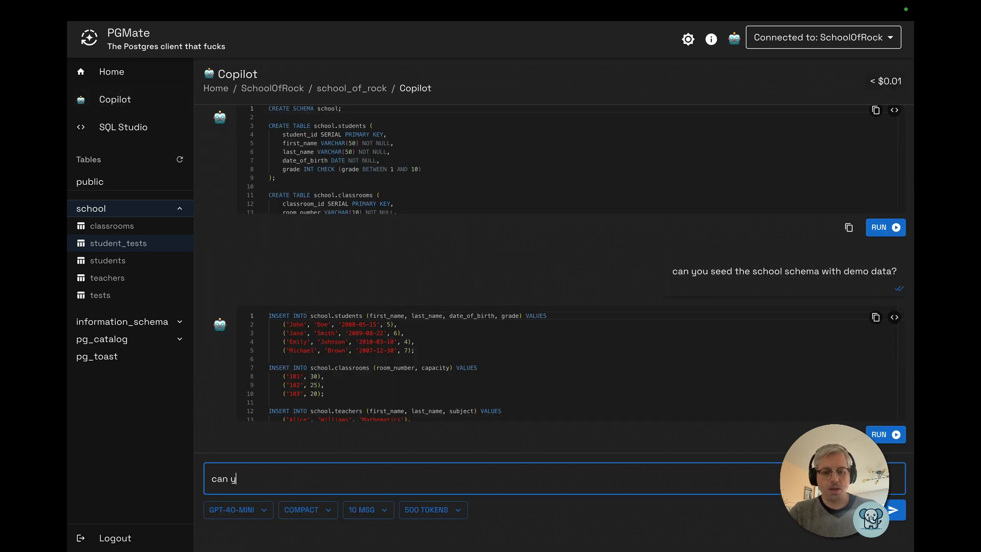
{"action": "type", "text": "ou give me the best stude"}
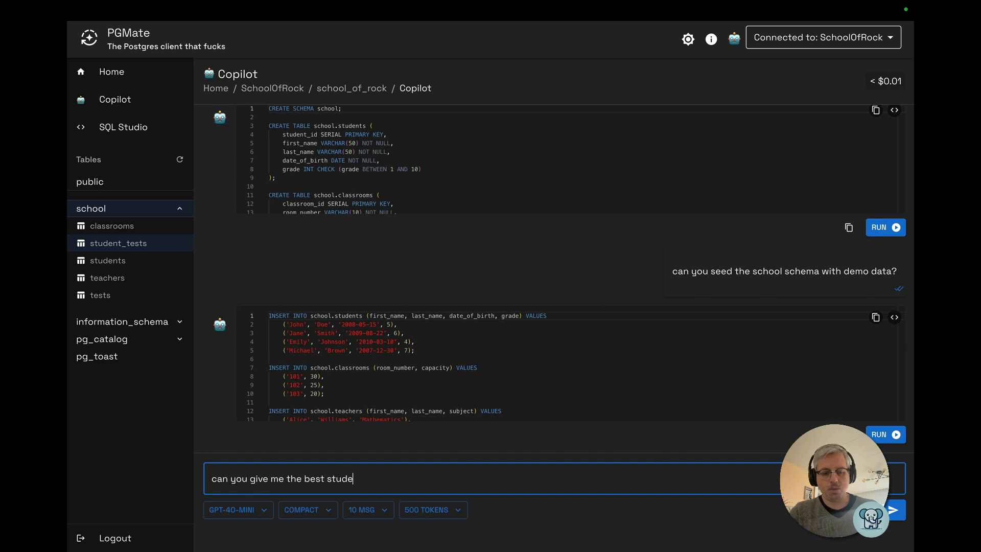
{"action": "type", "text": "nt?"}
{"action": "key", "text": "Return"}
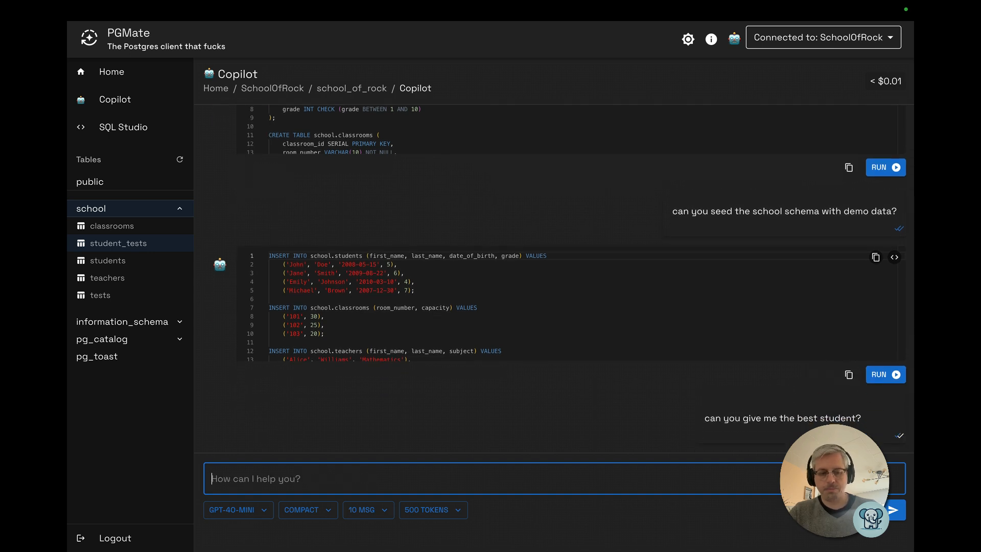
Run the returned best-student query and widen the average_score result column
{"action": "left_click", "coordinate": [396, 341]}
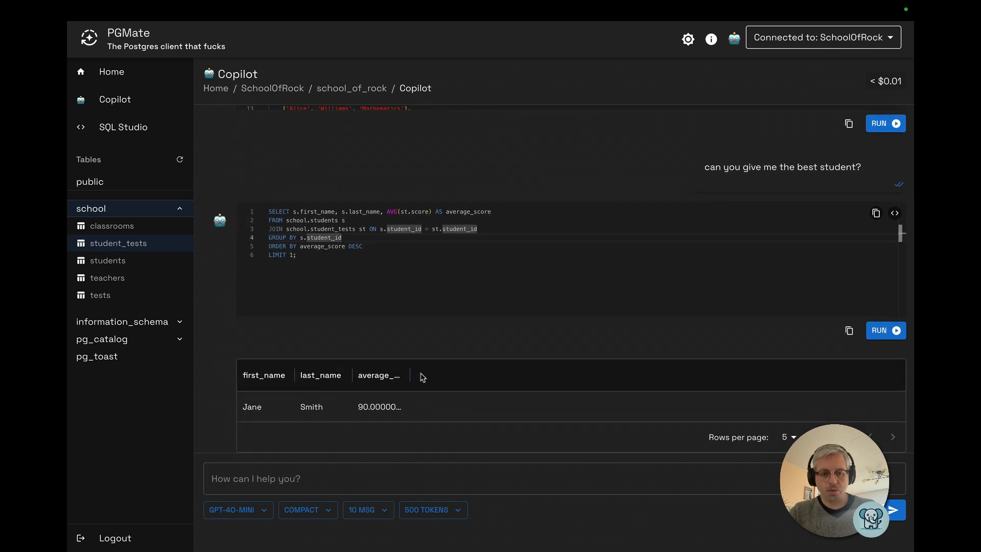
{"action": "left_click_drag", "start_coordinate": [411, 375], "coordinate": [470, 376]}
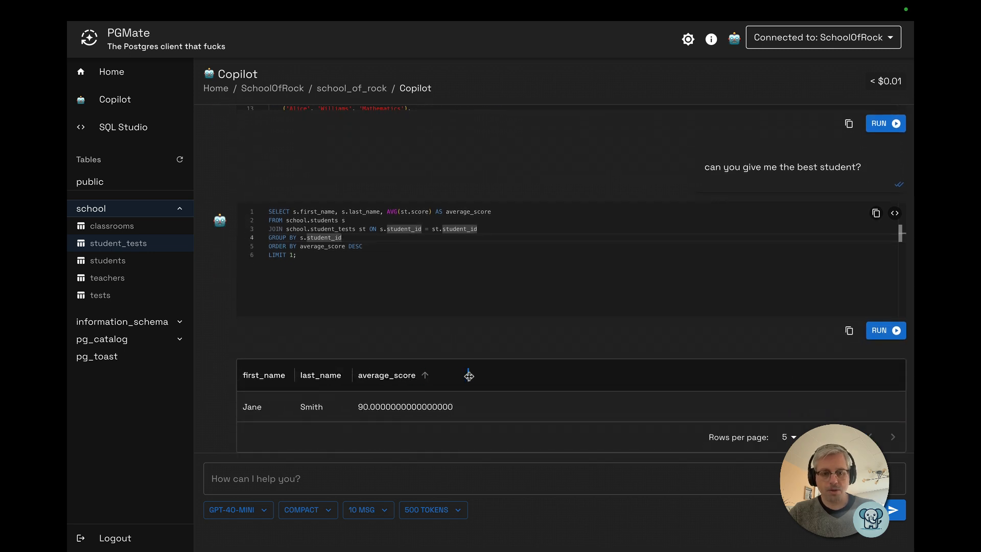
{"action": "left_click", "coordinate": [298, 246]}
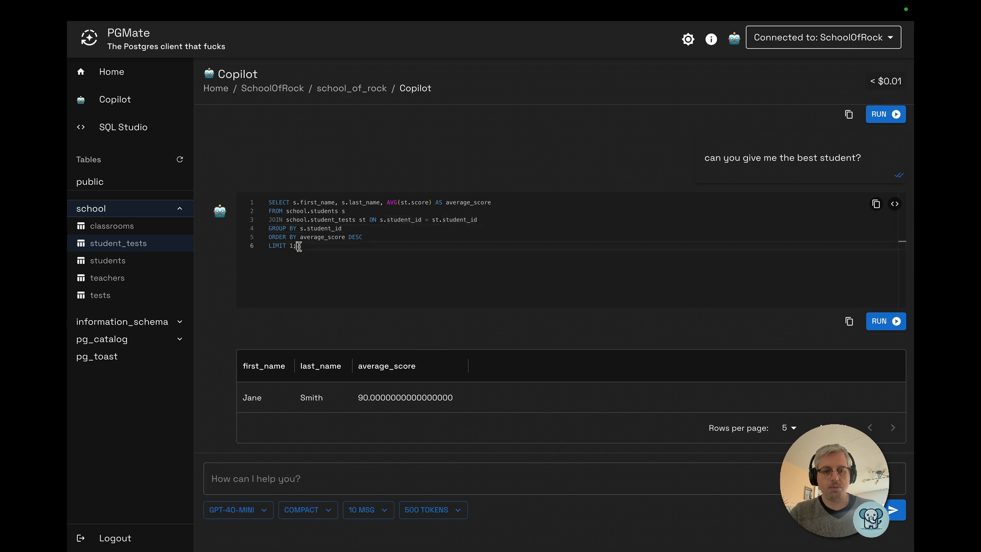
Ask Copilot to "change it to rangking students from best to worst" and run the returned query
{"action": "left_click", "coordinate": [254, 481]}
{"action": "type", "text": "change it to rangking"}
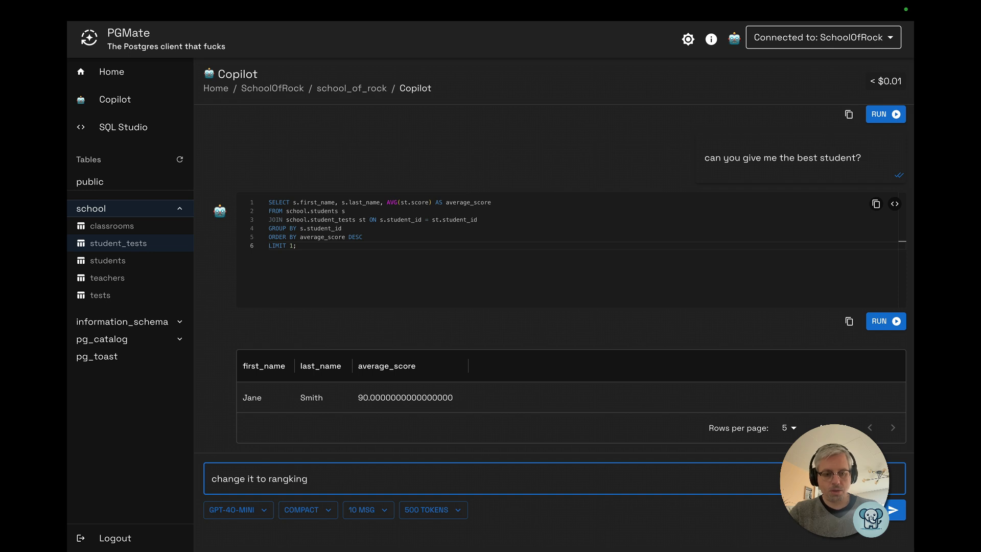
{"action": "type", "text": " students from best to worst"}
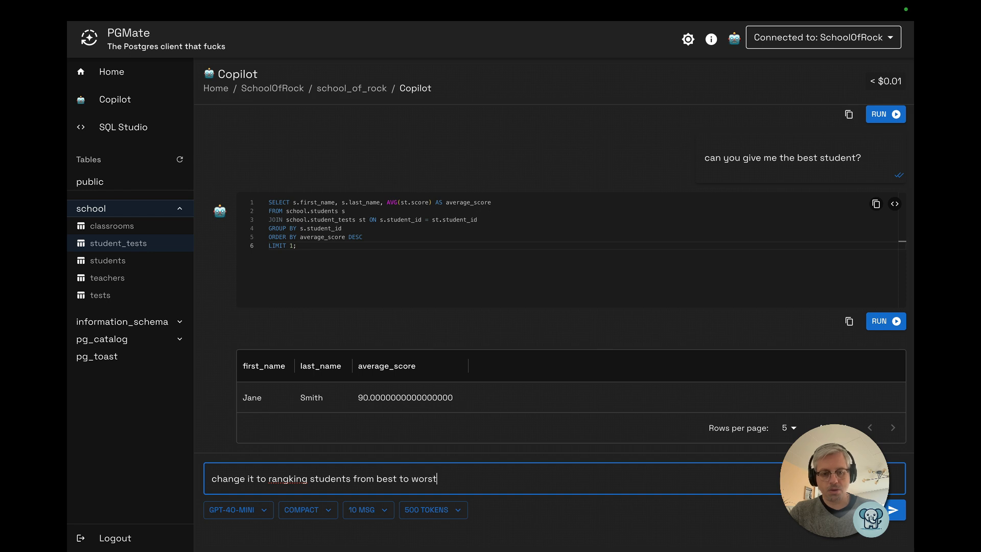
{"action": "key", "text": "Return"}
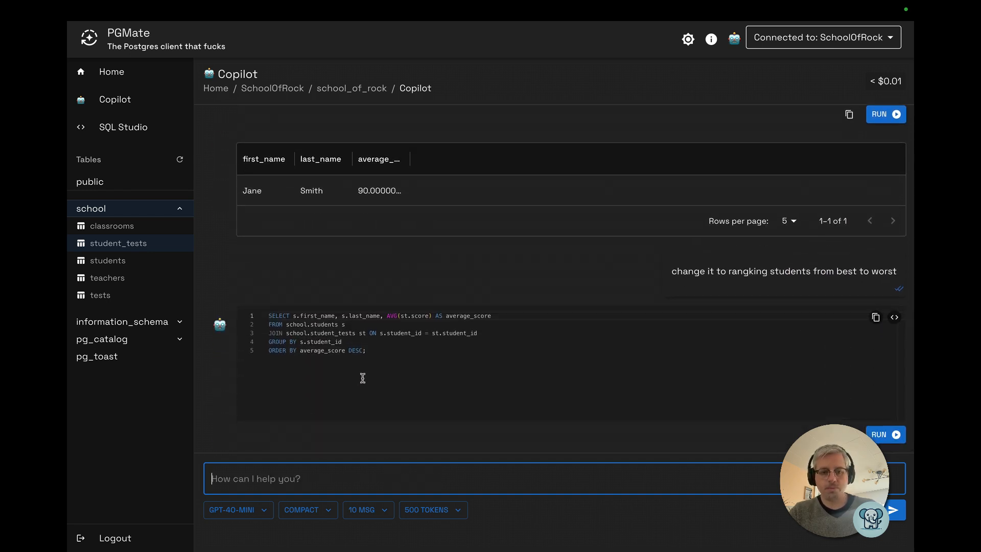
{"action": "left_click", "coordinate": [363, 378]}
{"action": "key", "text": "ctrl+Return"}
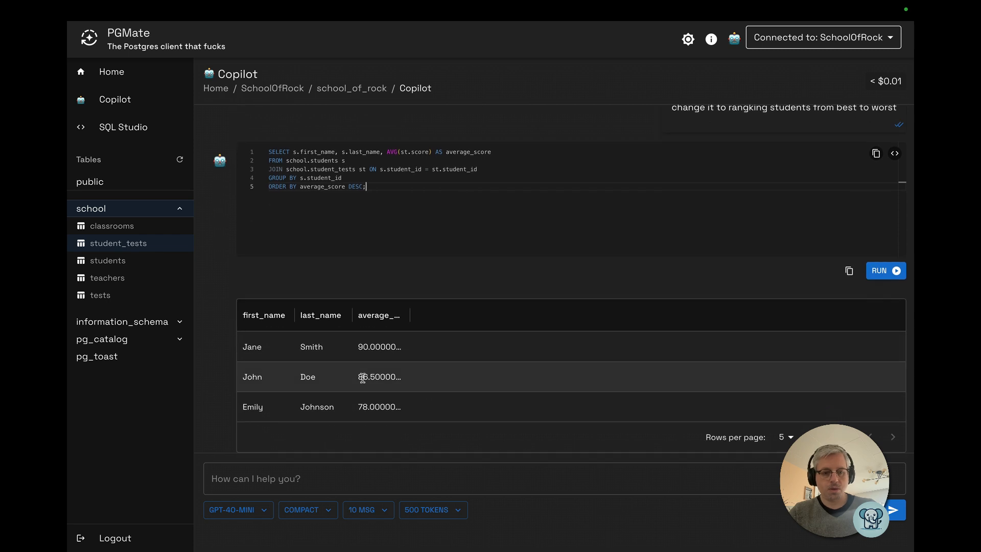
Ask Copilot to make a view "students_by_rank" with student id as first column, and run the CREATE VIEW statement
{"action": "left_click", "coordinate": [305, 477]}
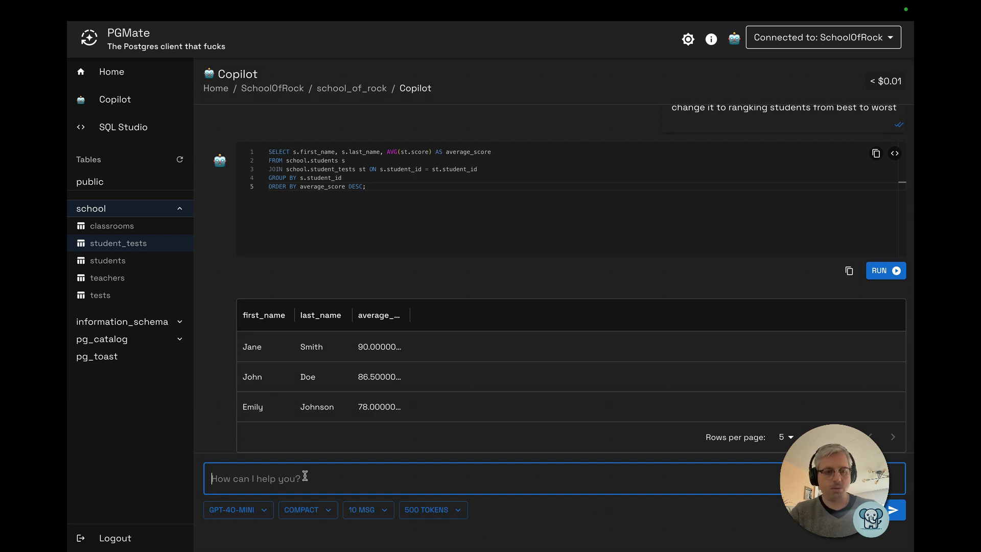
{"action": "type", "text": "m"}
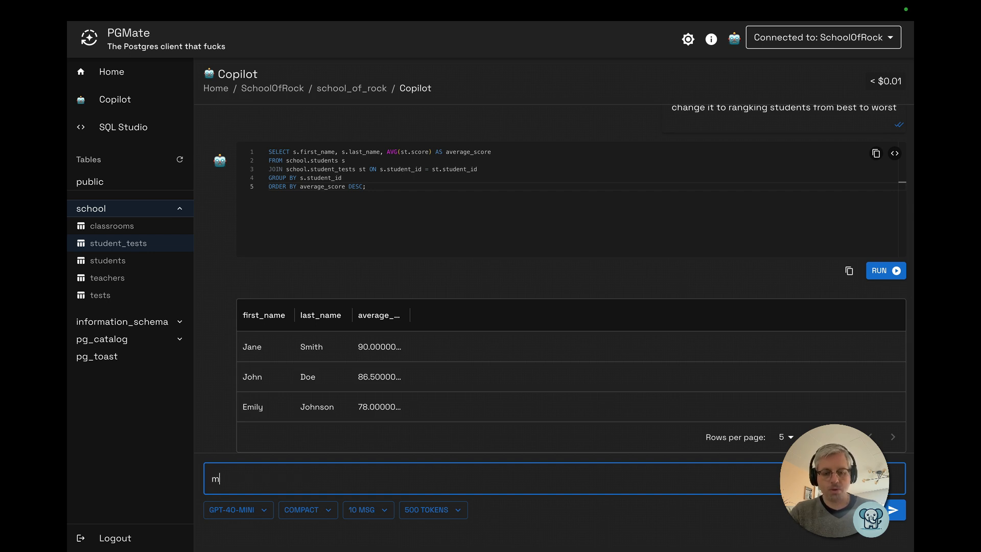
{"action": "type", "text": "ake a view \"students_by_rank\" and add the student id as fir"}
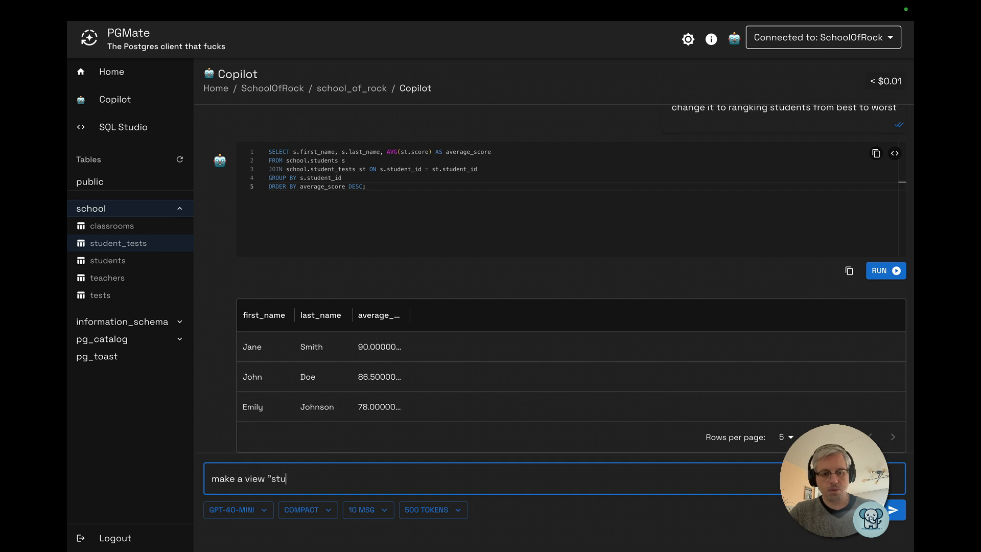
{"action": "type", "text": "st column"}
{"action": "key", "text": "Return"}
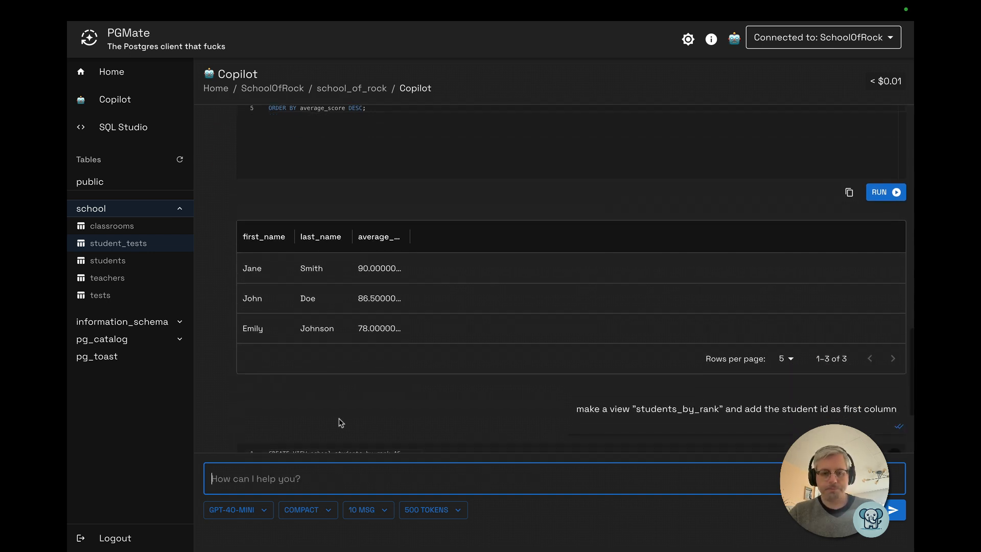
{"action": "left_click", "coordinate": [388, 374]}
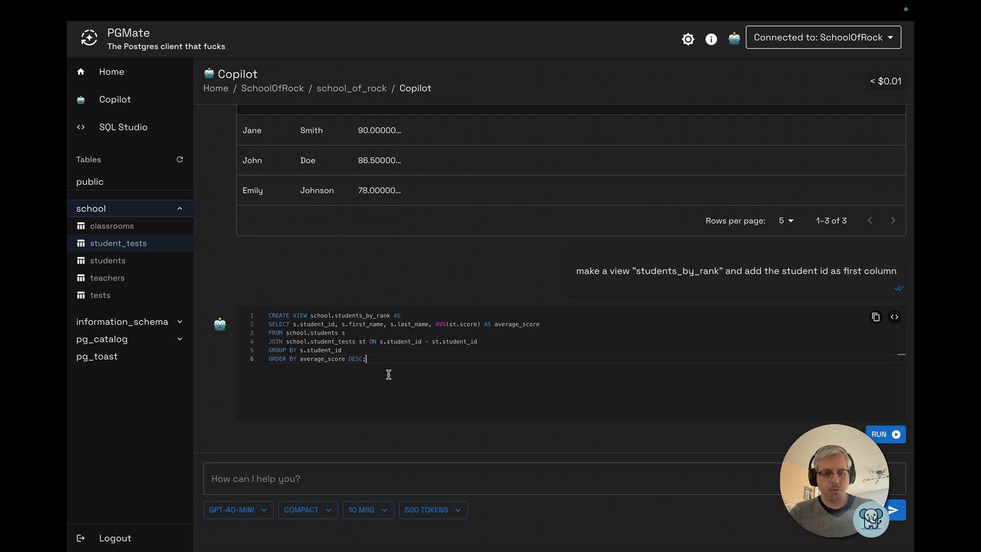
{"action": "key", "text": "ctrl+Return"}
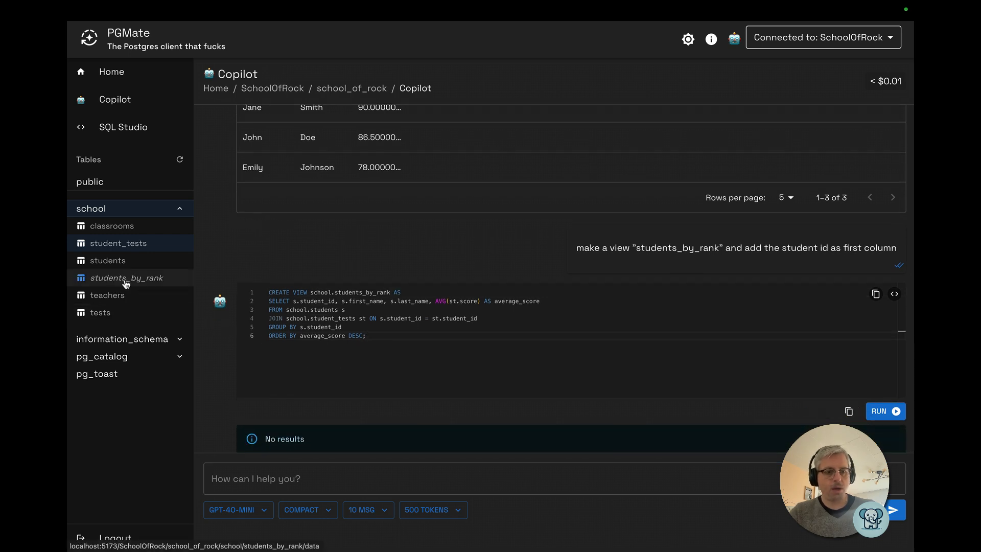
Open the new students_by_rank view's data, then return to Copilot and open the Database AI Context dialog
{"action": "left_click", "coordinate": [126, 280]}
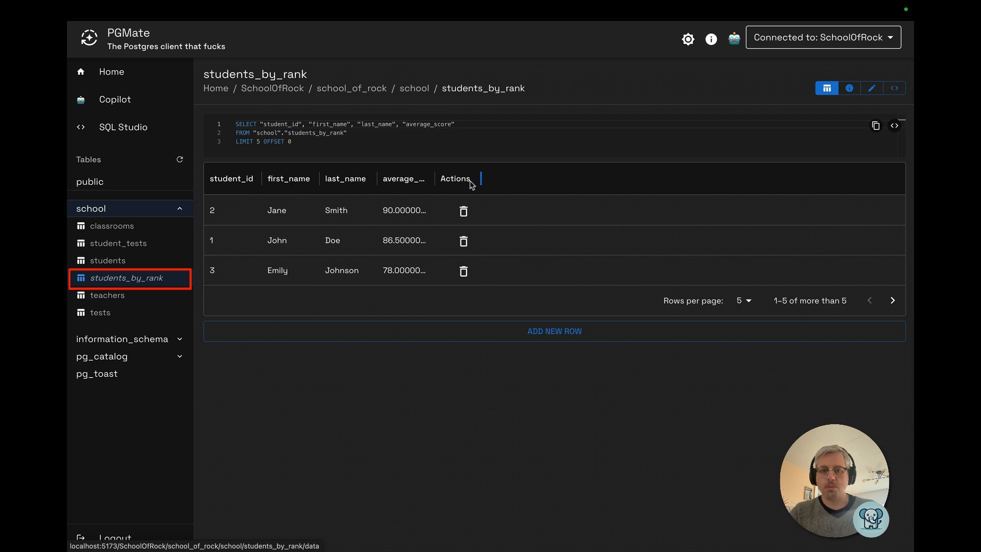
{"action": "left_click", "coordinate": [110, 102]}
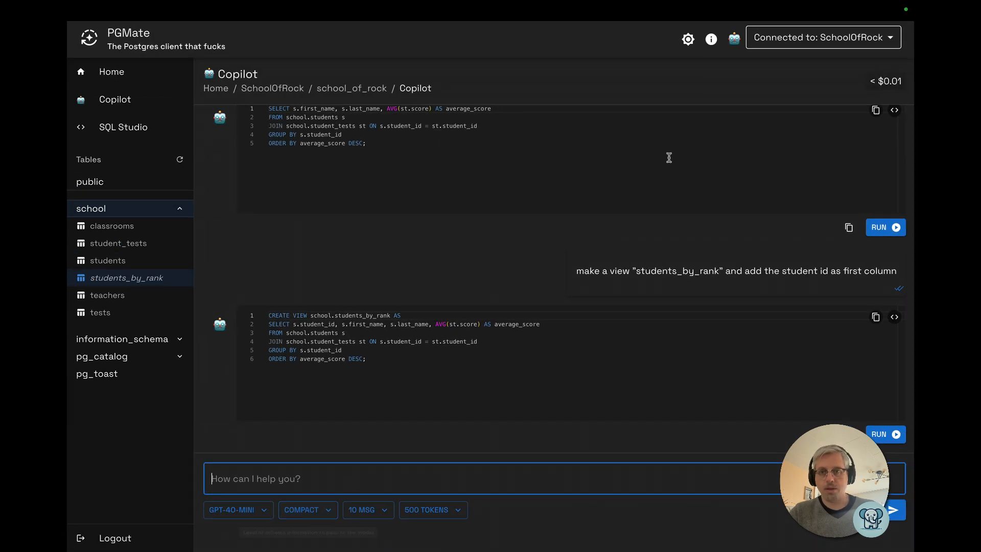
{"action": "left_click", "coordinate": [734, 39]}
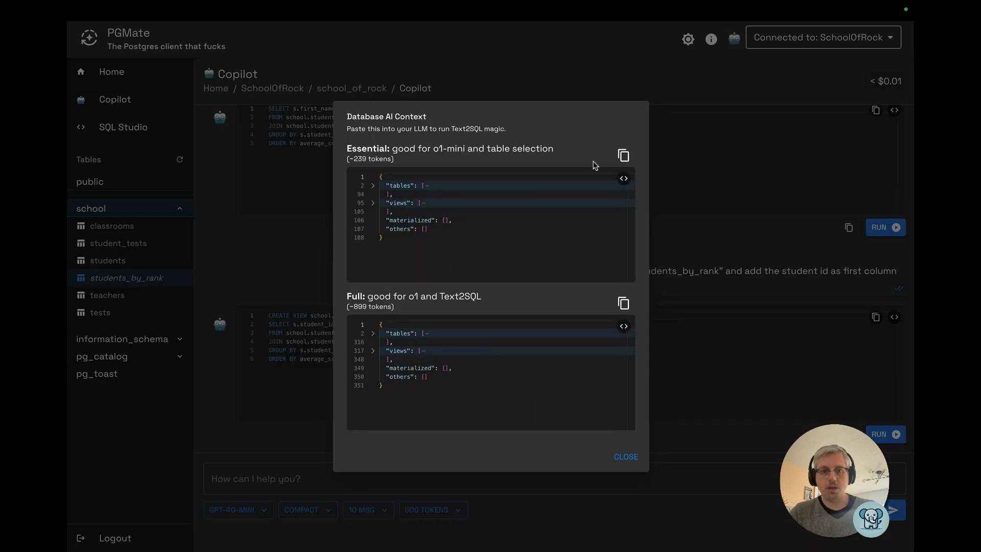
Close the Database AI Context dialog
{"action": "left_click_drag", "start_coordinate": [353, 159], "coordinate": [367, 159]}
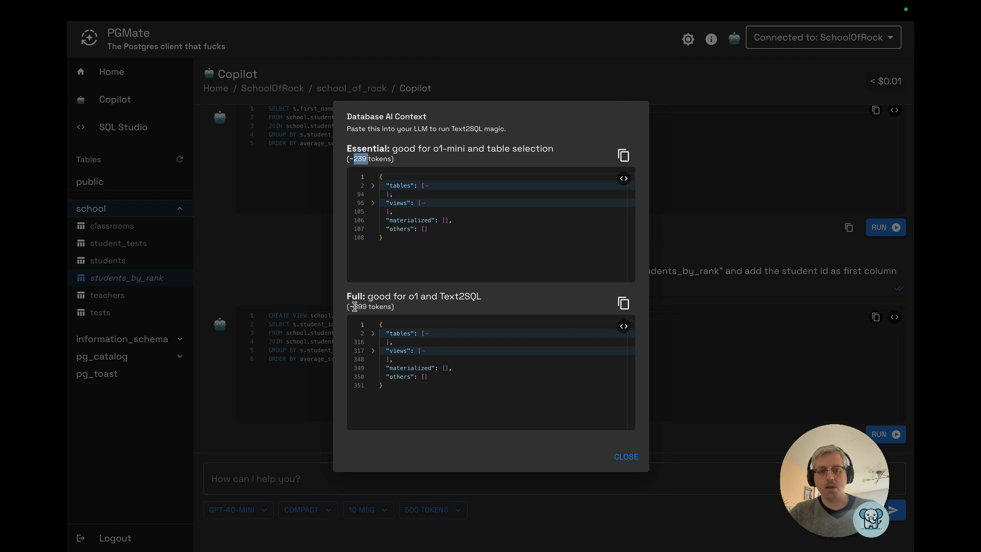
{"action": "left_click", "coordinate": [700, 162]}
{"action": "mouse_move", "coordinate": [889, 83]}
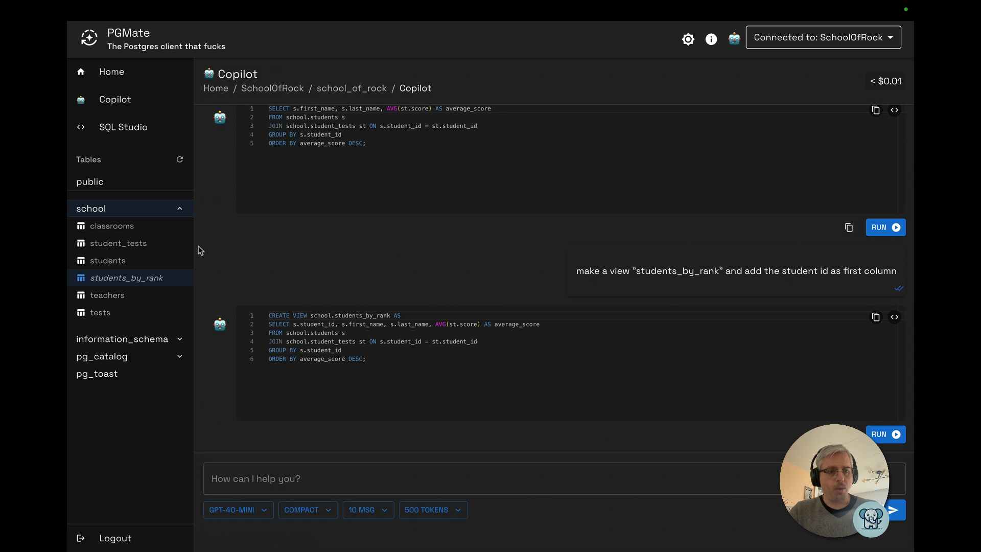
Ask Copilot "how are students associated with classrooms?"
{"action": "left_click", "coordinate": [260, 480]}
{"action": "type", "text": "how are stude"}
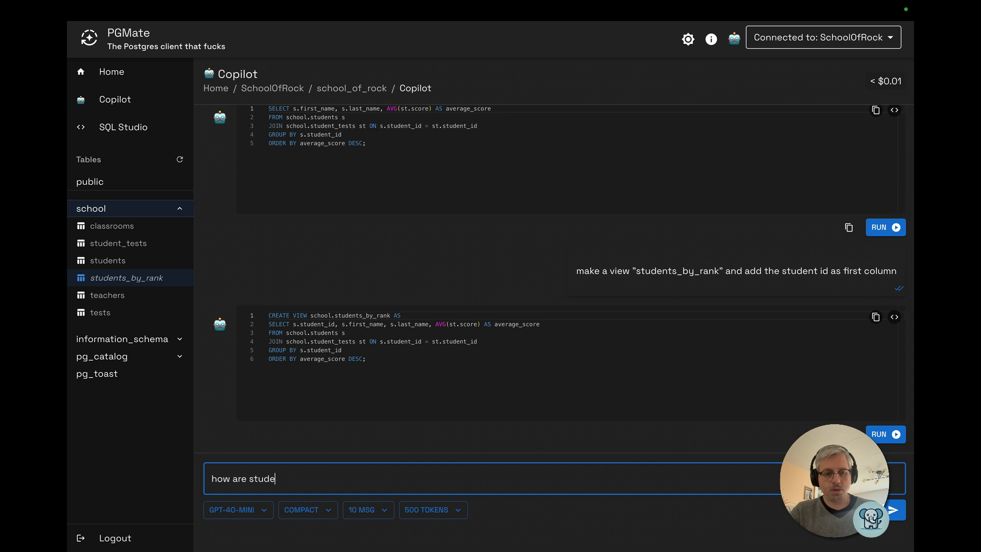
{"action": "type", "text": "nts associated with classrooms?"}
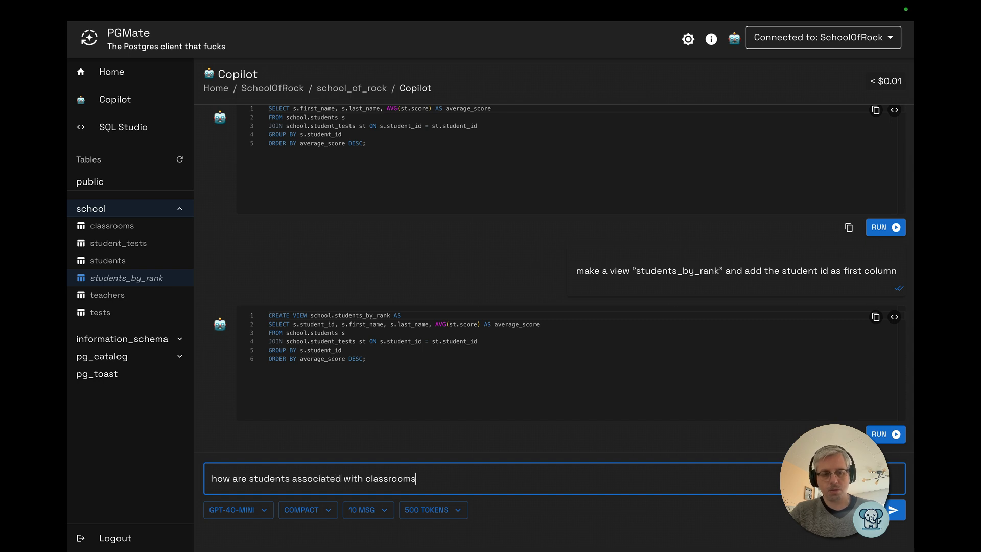
{"action": "key", "text": "Return"}
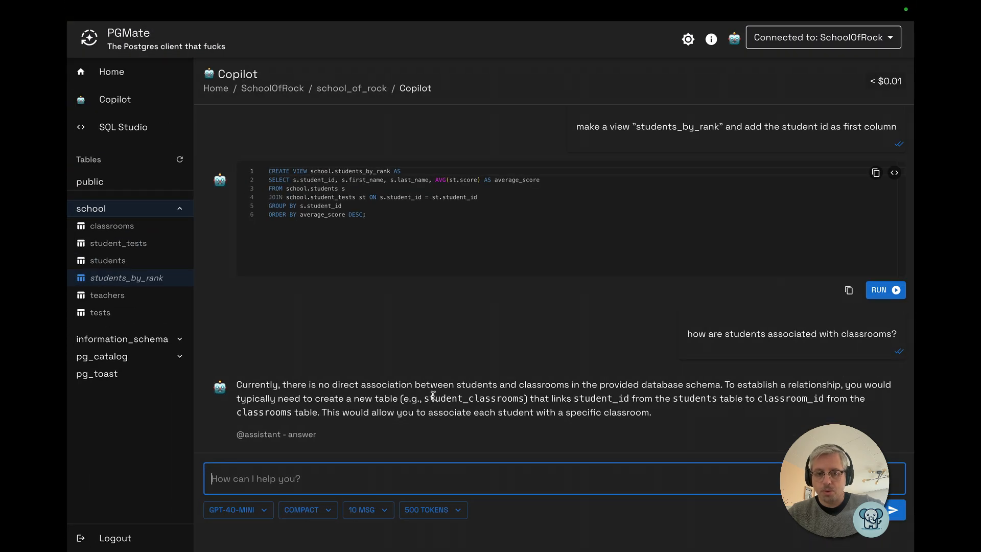
Ask Copilot "how are tests and classrooms associated?"
{"action": "left_click_drag", "start_coordinate": [424, 398], "coordinate": [519, 401]}
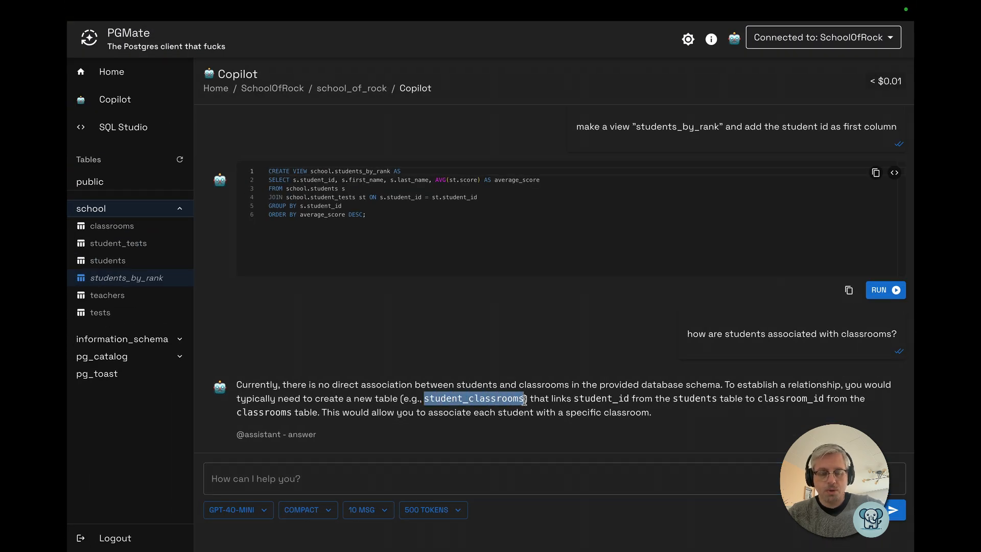
{"action": "left_click", "coordinate": [362, 474]}
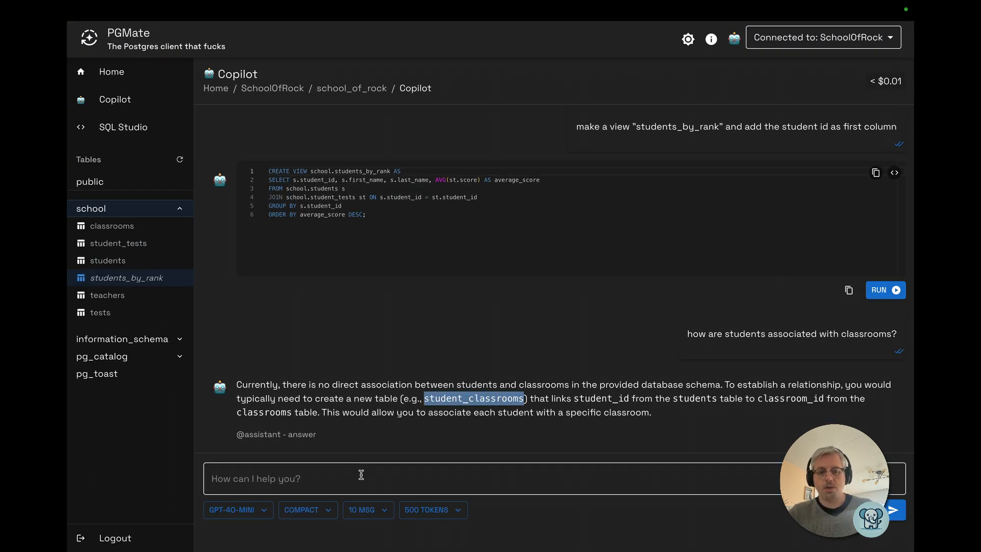
{"action": "left_click", "coordinate": [391, 469]}
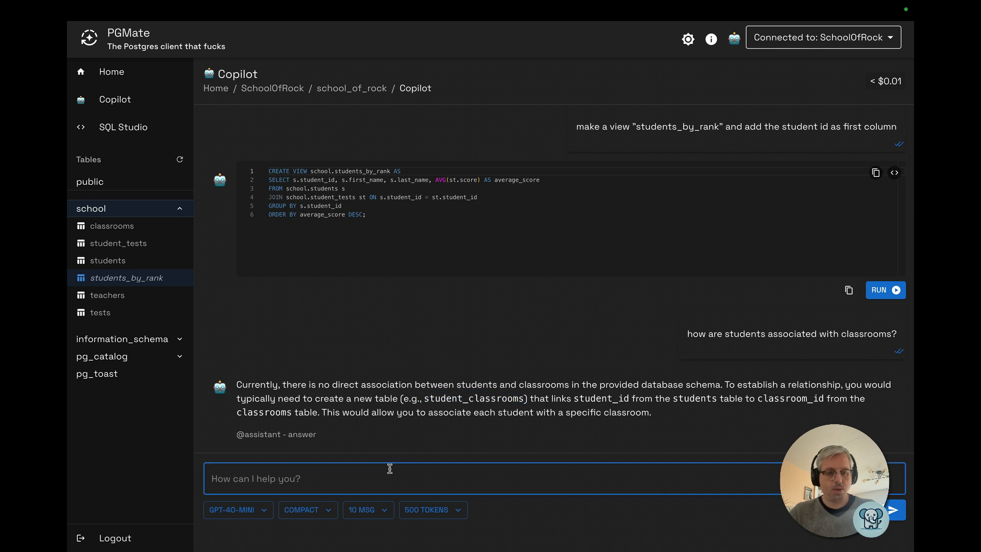
{"action": "key", "text": "BackSpace"}
{"action": "type", "text": "how are tests an"}
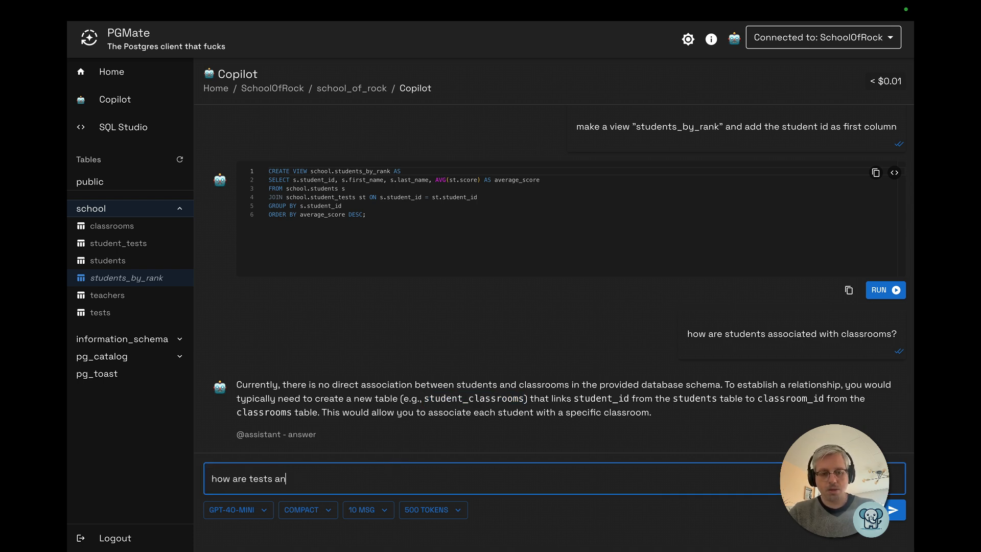
{"action": "type", "text": "d classrooms associated?"}
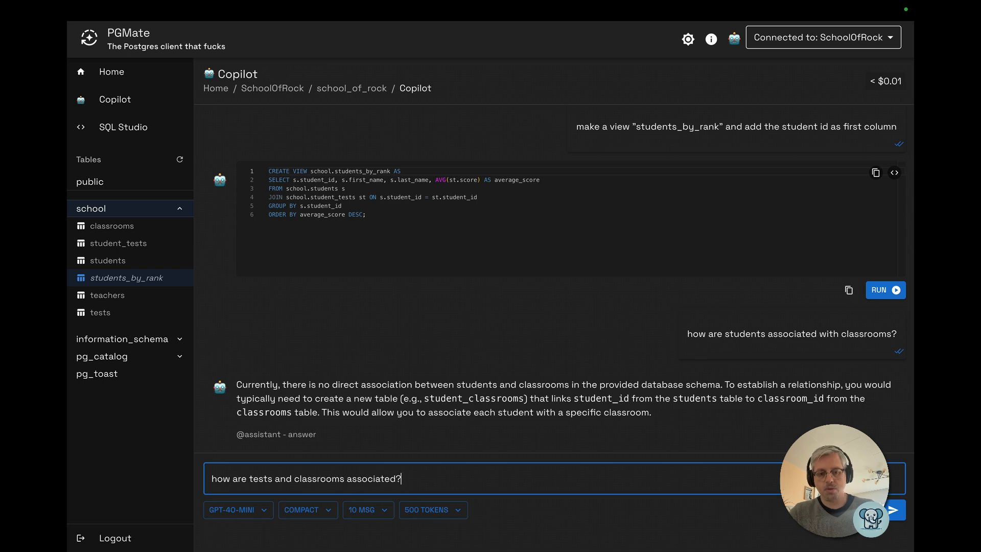
{"action": "key", "text": "Return"}
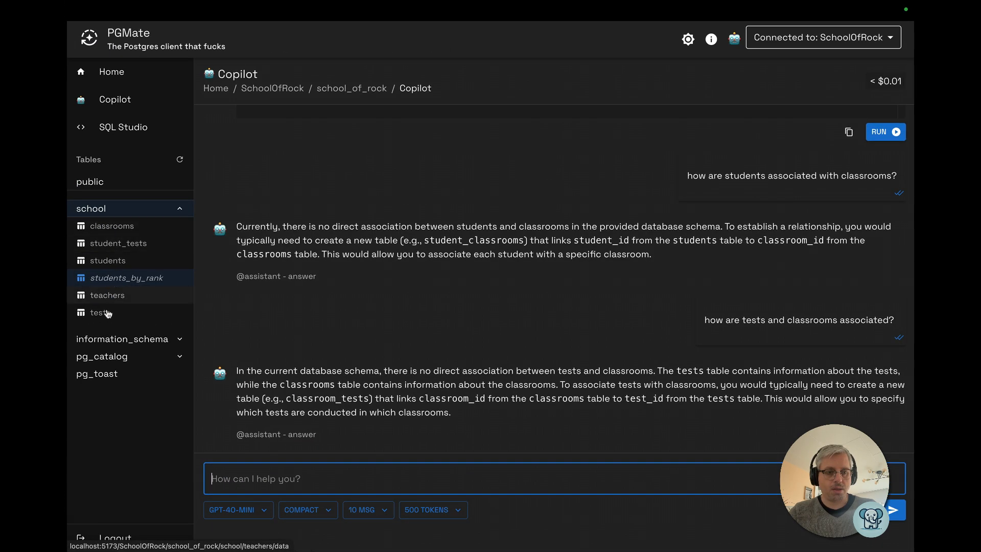
Browse the data of the tests table and then the students table
{"action": "left_click", "coordinate": [101, 313]}
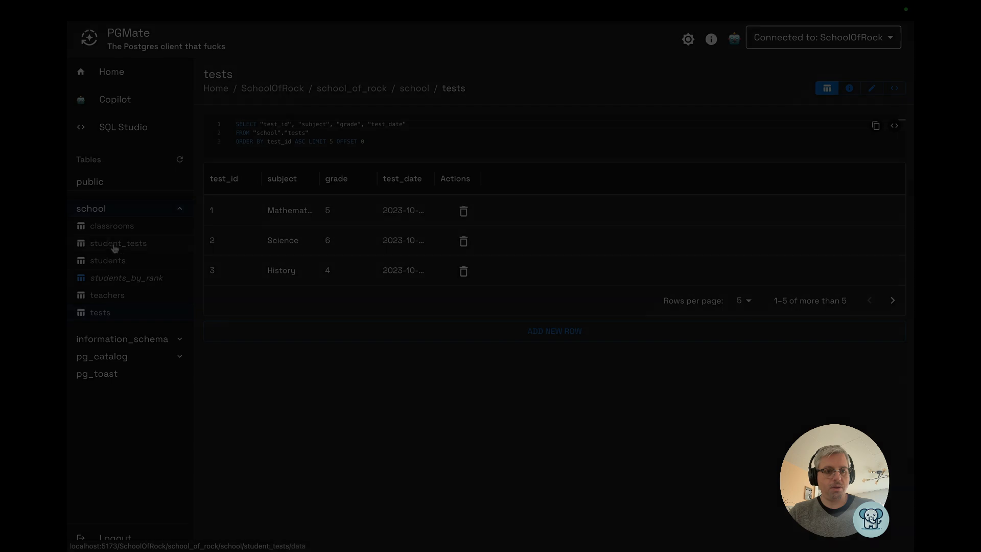
{"action": "left_click", "coordinate": [120, 260]}
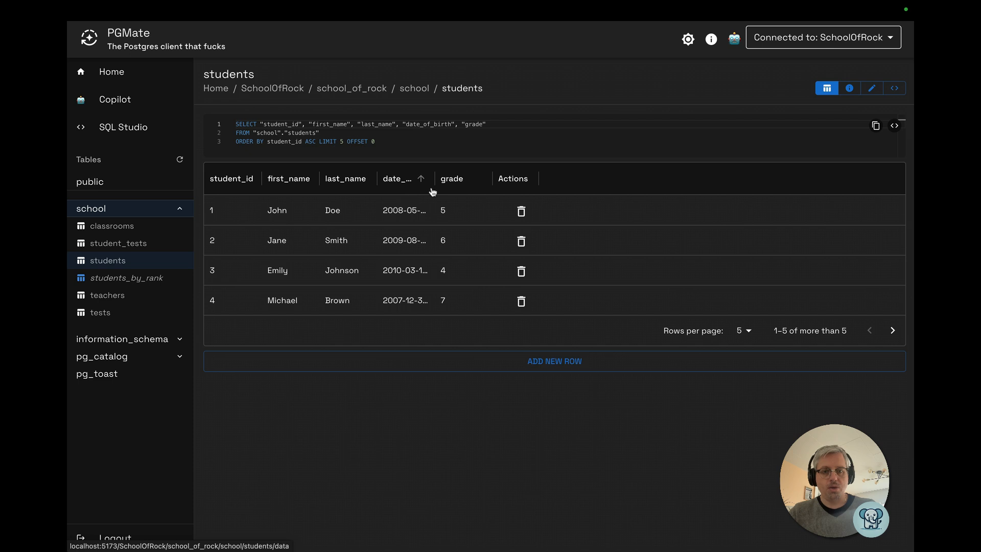
Return to Copilot and ask "the students has a grade column. how is this populated?"
{"action": "left_click", "coordinate": [109, 99]}
{"action": "type", "text": "the studen"}
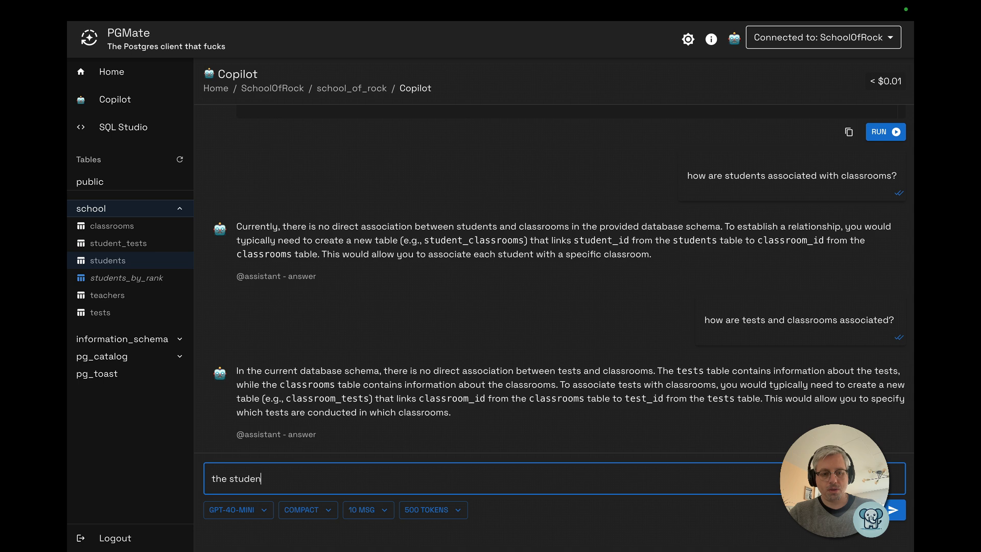
{"action": "type", "text": "ts has a grade colum"}
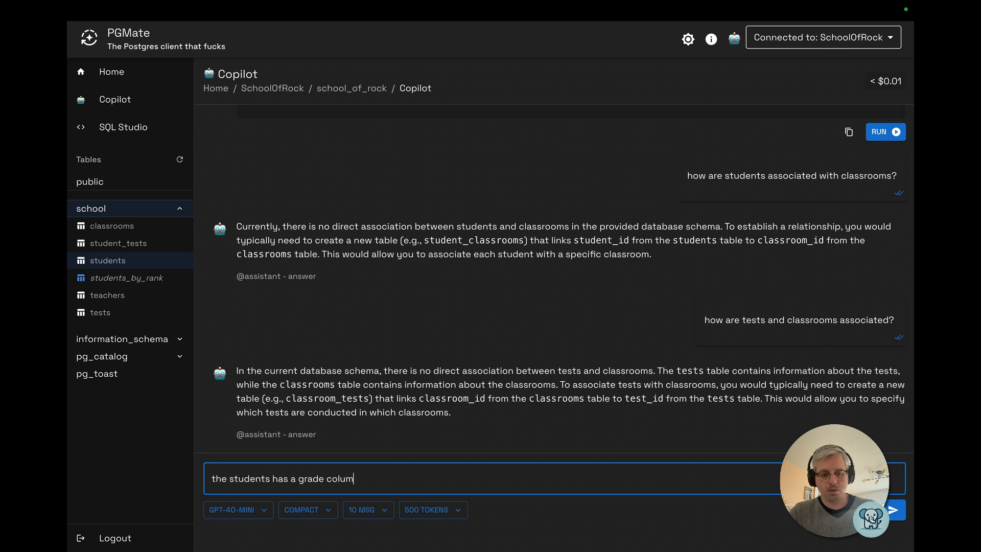
{"action": "type", "text": "n. how is thi"}
{"action": "key", "text": "BackSpace"}
{"action": "key", "text": "BackSpace"}
{"action": "key", "text": "BackSpace"}
{"action": "type", "text": "w is this populated?"}
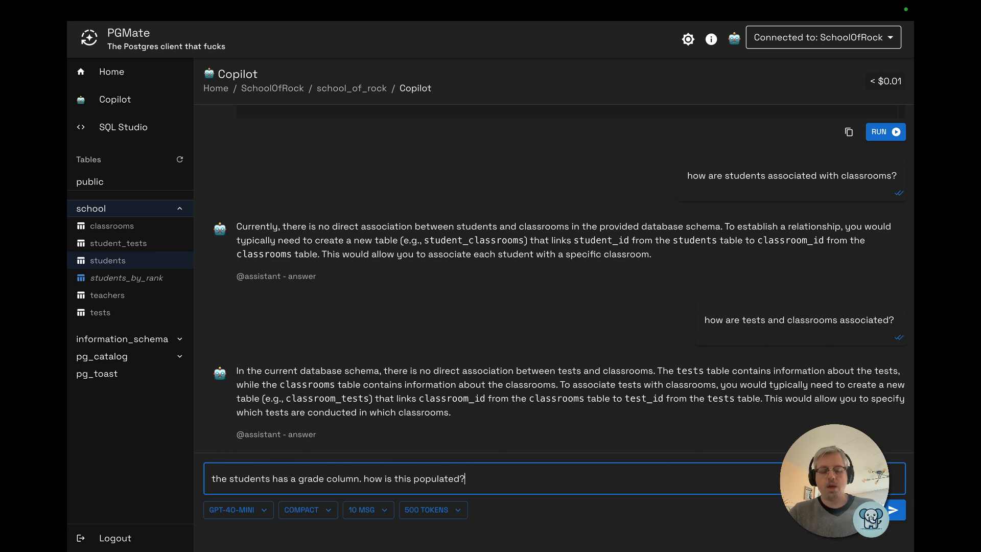
{"action": "key", "text": "Return"}
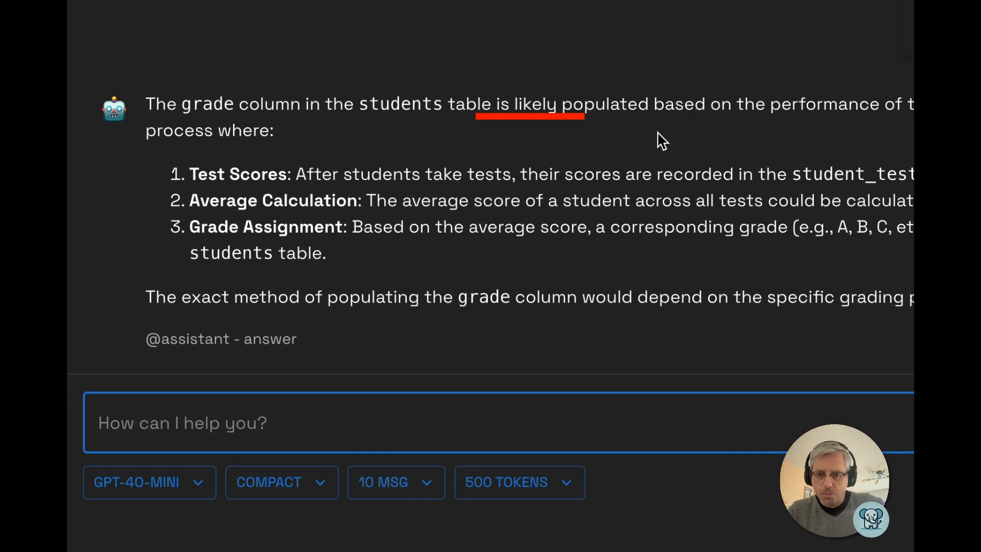
Open the Database AI Context dialog and inspect the students table's columns and constraints in the Essential and Full schema contexts
{"action": "left_click_drag", "start_coordinate": [455, 102], "coordinate": [636, 107]}
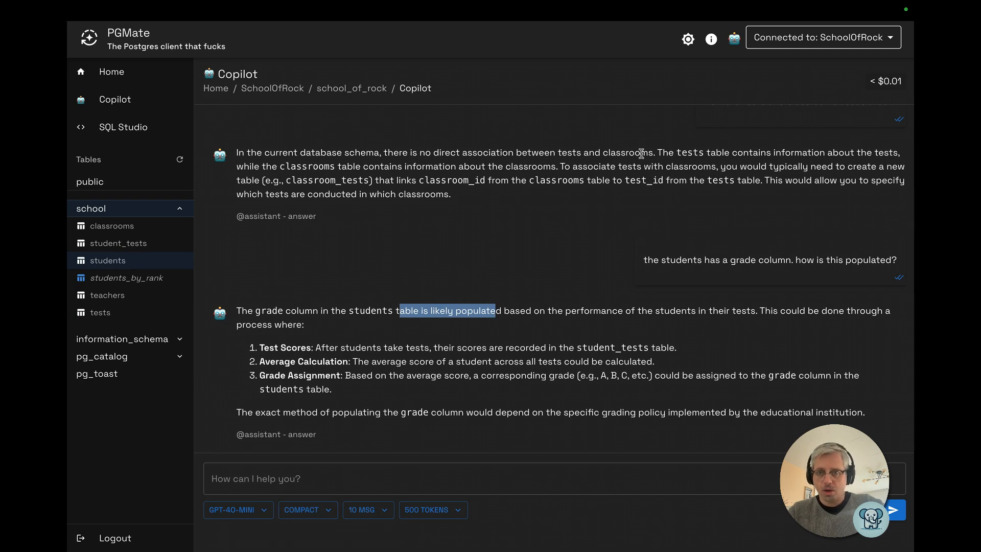
{"action": "left_click", "coordinate": [734, 39]}
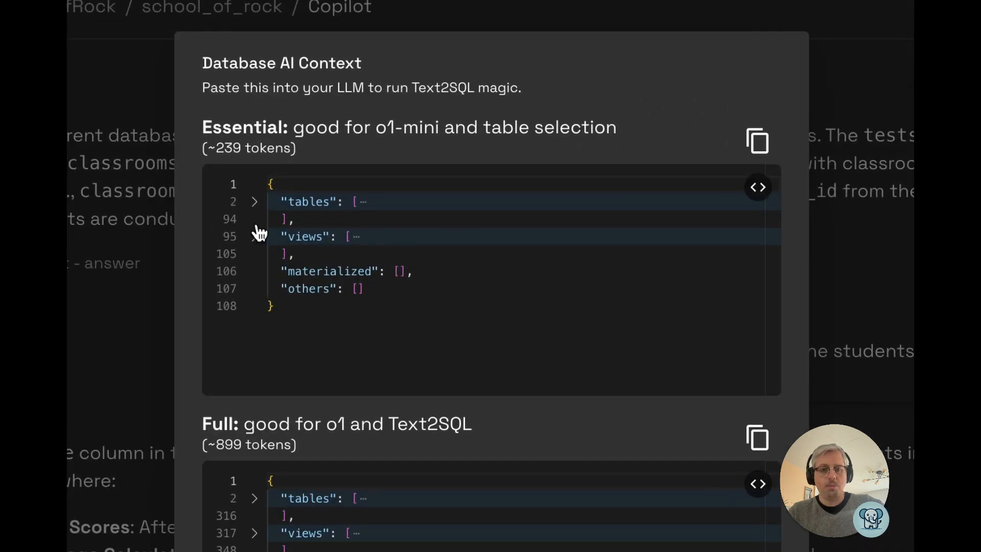
{"action": "left_click", "coordinate": [254, 201]}
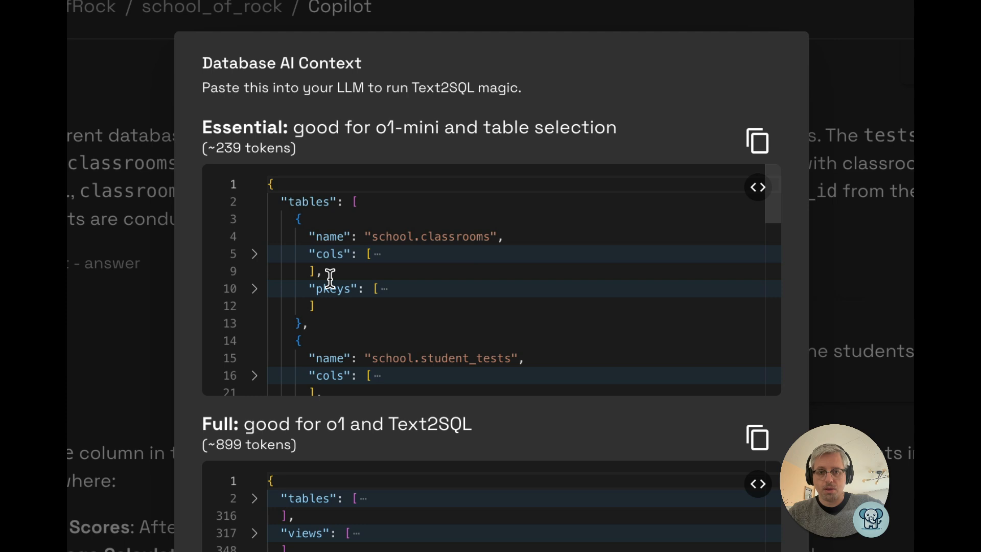
{"action": "scroll", "coordinate": [379, 307], "scroll_direction": "down", "scroll_amount": 8}
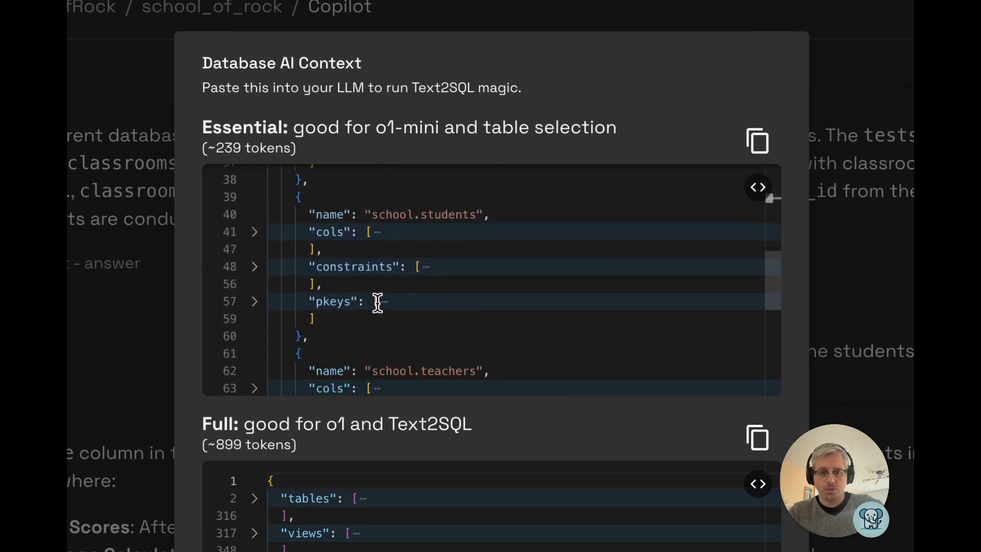
{"action": "left_click_drag", "start_coordinate": [387, 193], "coordinate": [483, 193]}
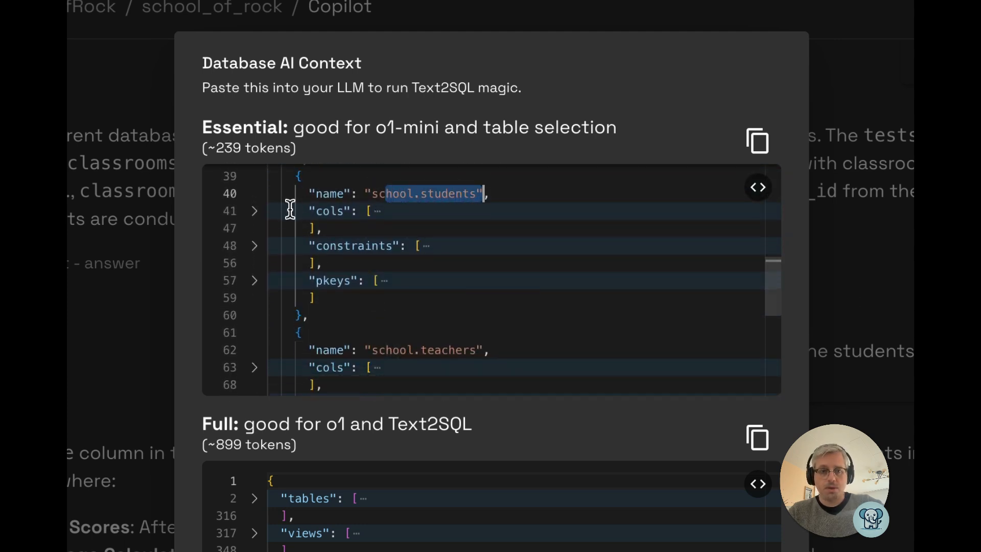
{"action": "left_click", "coordinate": [254, 212]}
{"action": "scroll", "coordinate": [288, 298], "scroll_direction": "down", "scroll_amount": 1}
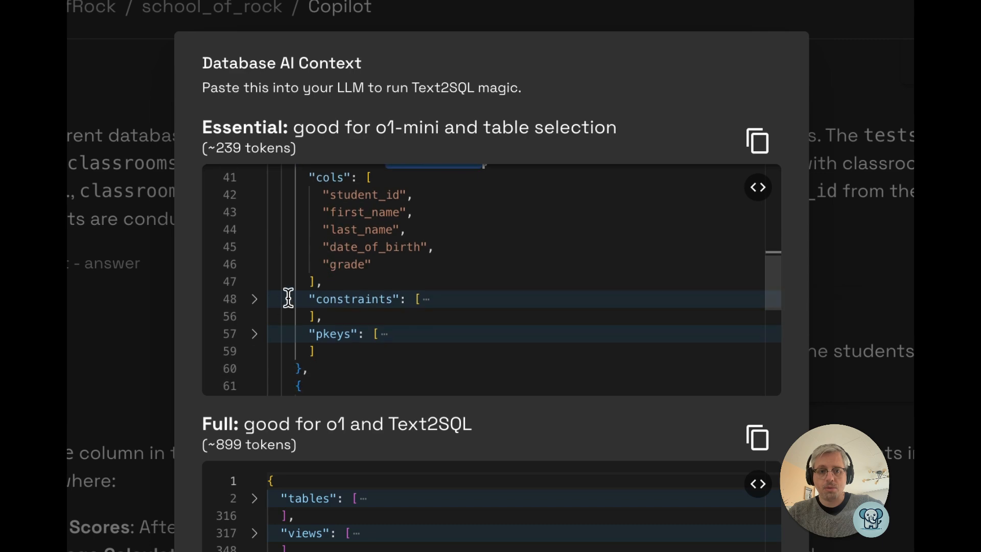
{"action": "left_click", "coordinate": [258, 301]}
{"action": "scroll", "coordinate": [259, 302], "scroll_direction": "down", "scroll_amount": 2}
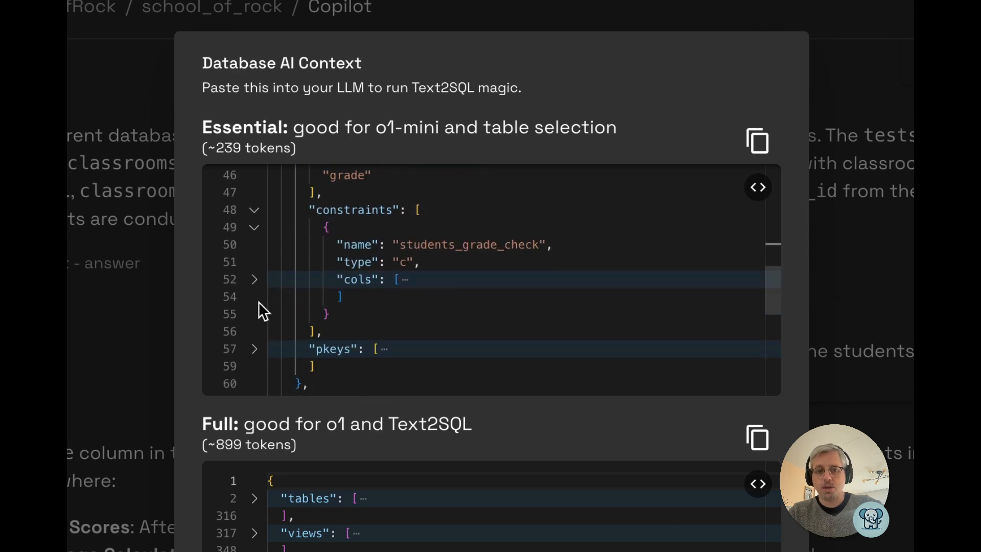
{"action": "left_click", "coordinate": [254, 498]}
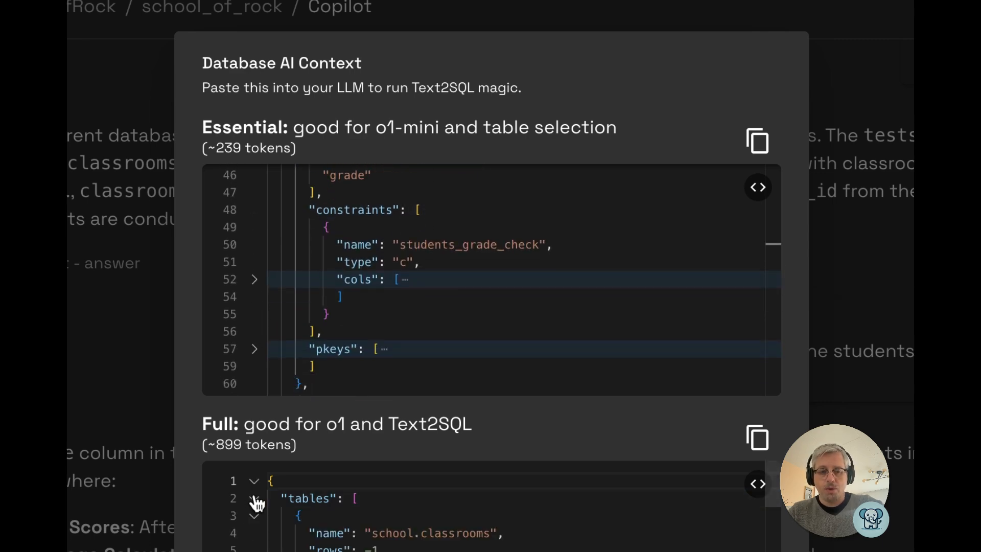
{"action": "scroll", "coordinate": [255, 503], "scroll_direction": "down", "scroll_amount": 5}
{"action": "left_click", "coordinate": [406, 206]}
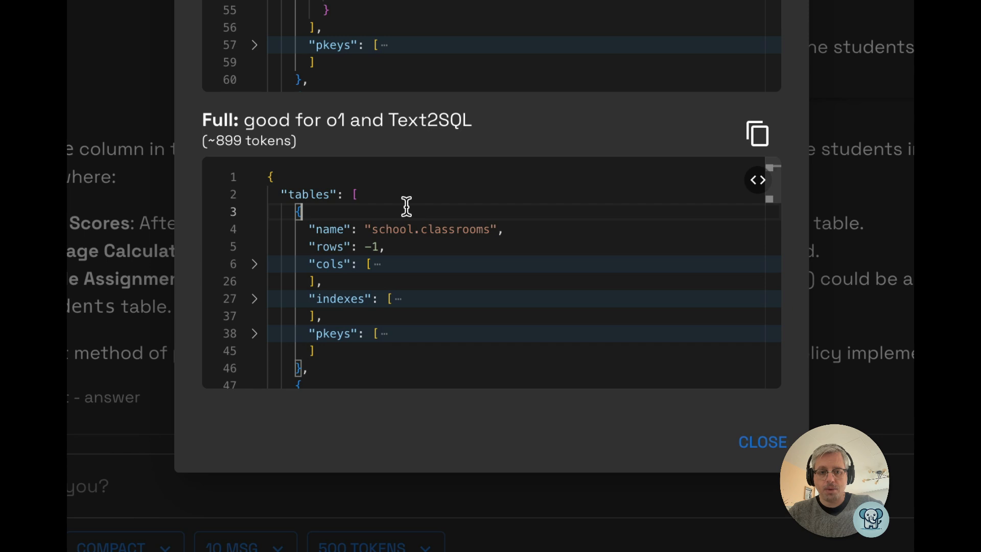
{"action": "scroll", "coordinate": [406, 206], "scroll_direction": "down", "scroll_amount": 10}
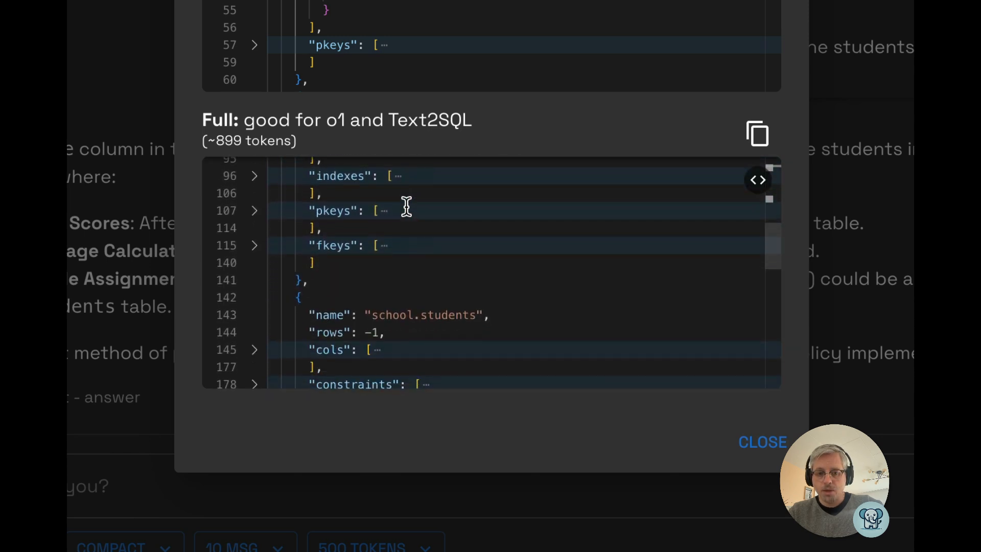
{"action": "scroll", "coordinate": [406, 206], "scroll_direction": "down", "scroll_amount": 3}
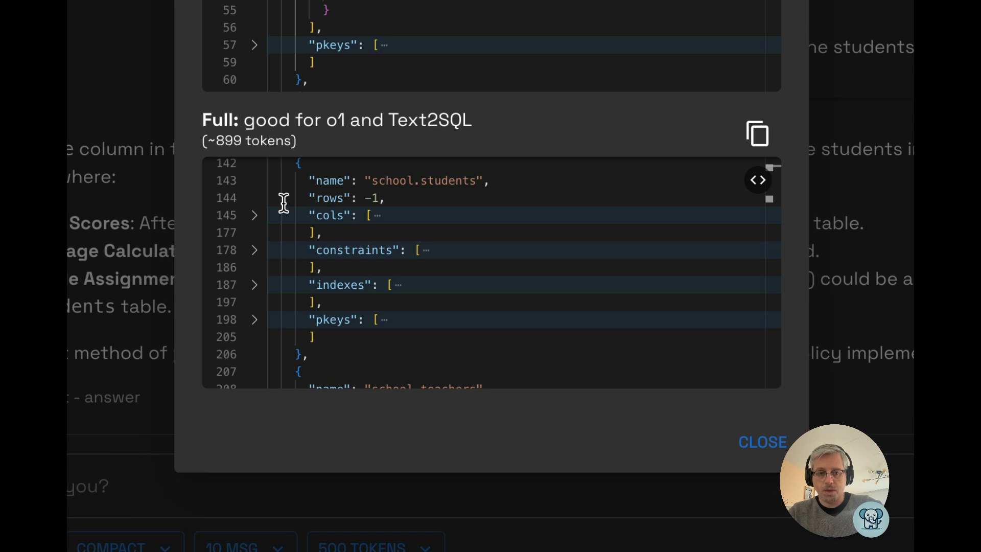
{"action": "left_click", "coordinate": [257, 218]}
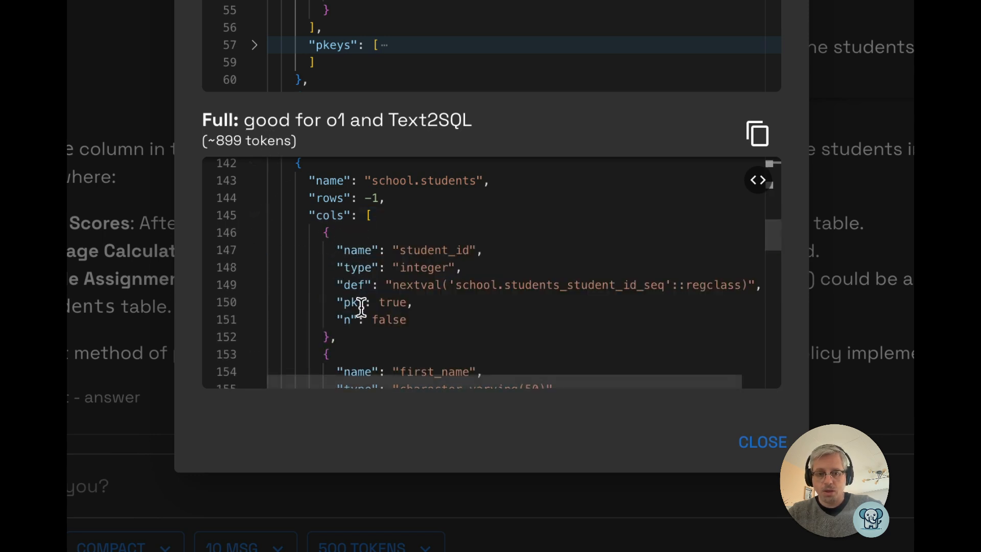
{"action": "scroll", "coordinate": [362, 306], "scroll_direction": "down", "scroll_amount": 10}
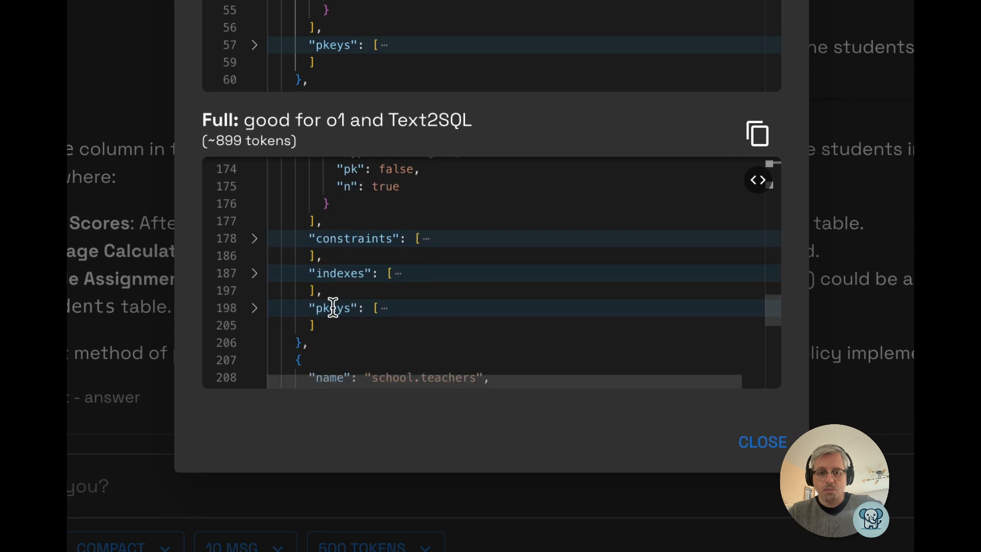
{"action": "left_click", "coordinate": [254, 240]}
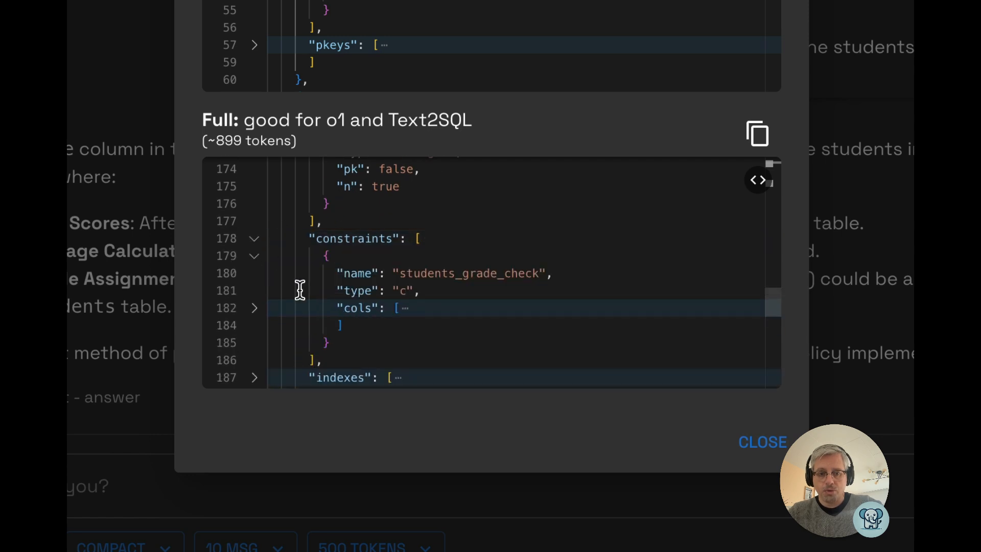
{"action": "scroll", "coordinate": [300, 289], "scroll_direction": "down", "scroll_amount": 3}
{"action": "scroll", "coordinate": [324, 256], "scroll_direction": "up", "scroll_amount": 2}
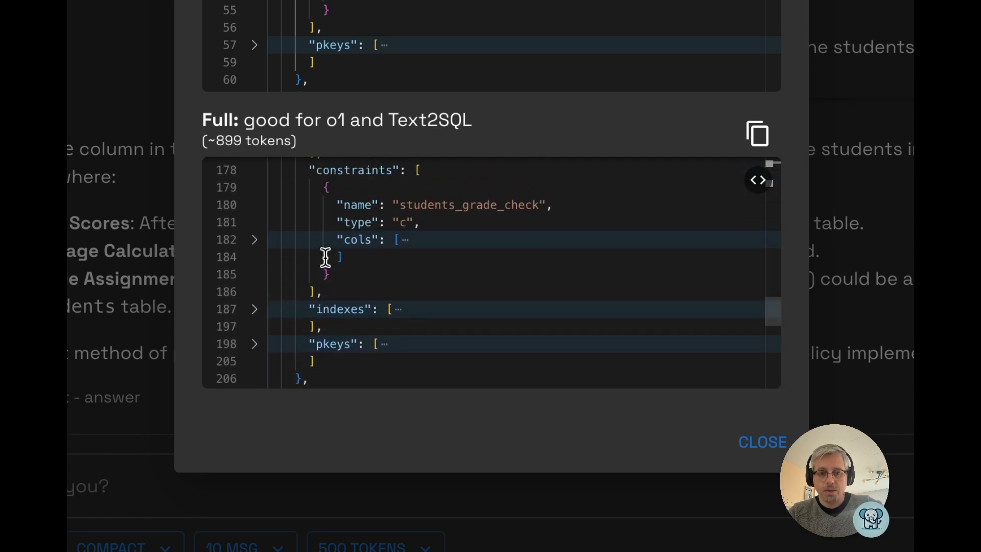
{"action": "scroll", "coordinate": [368, 265], "scroll_direction": "down", "scroll_amount": 3}
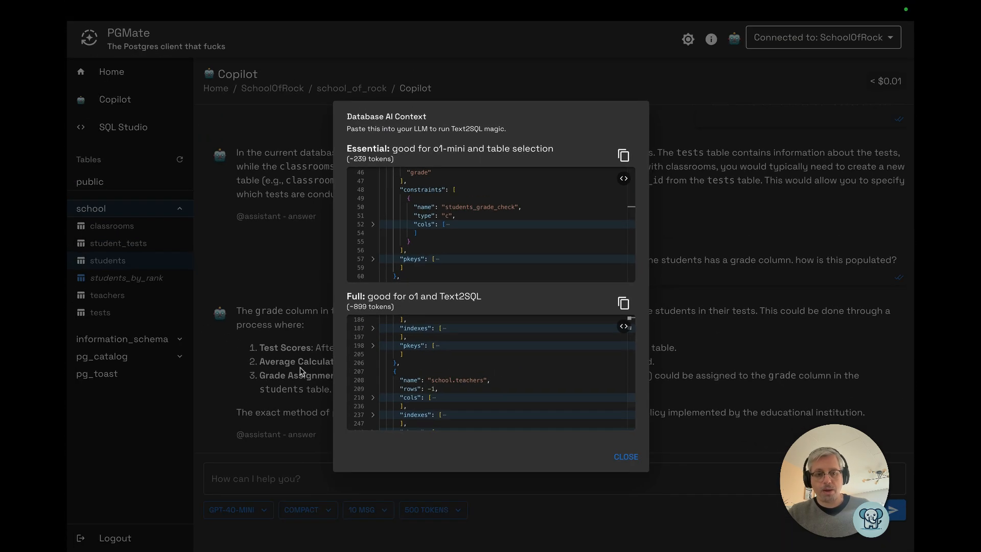
{"action": "left_click", "coordinate": [300, 370]}
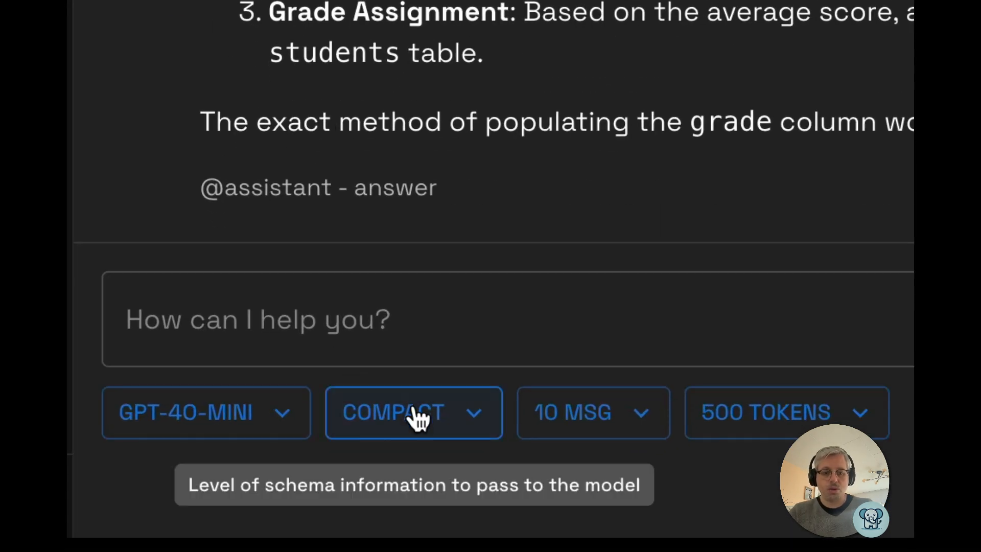
Set Copilot's level of schema information passed to the model to Full
{"action": "left_click", "coordinate": [308, 511]}
{"action": "left_click", "coordinate": [401, 455]}
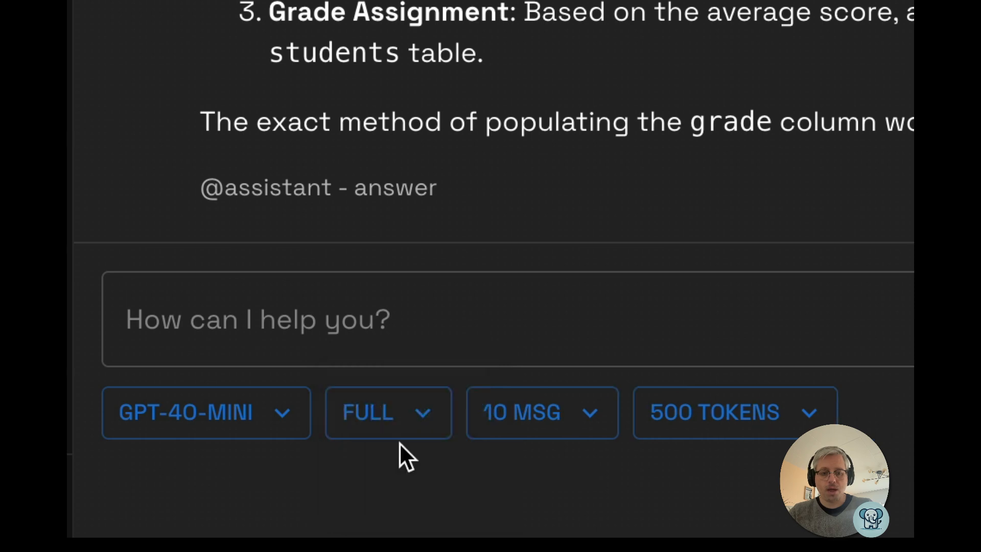
Switch the model to GPT-4o and send Copilot the message "try again"
{"action": "left_click", "coordinate": [384, 317]}
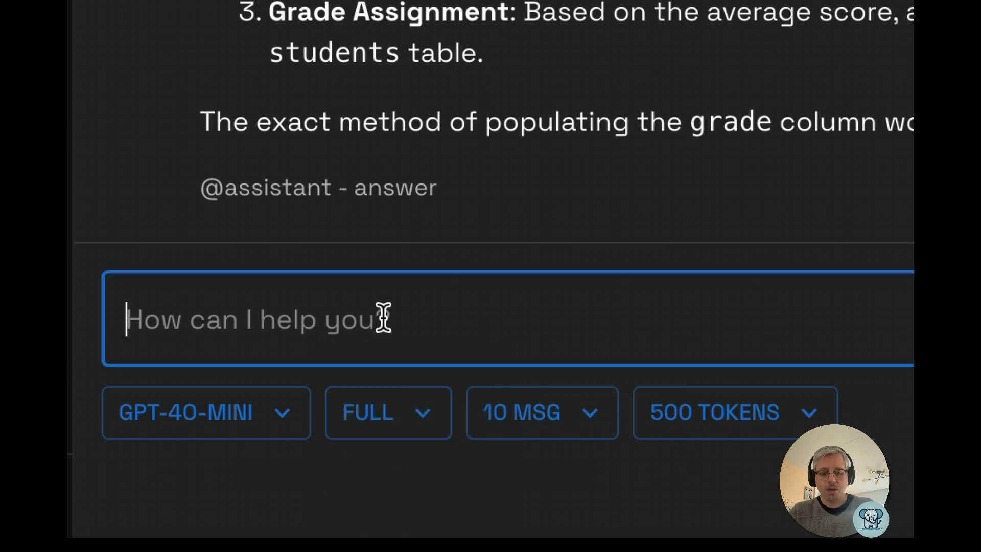
{"action": "type", "text": "try againg"}
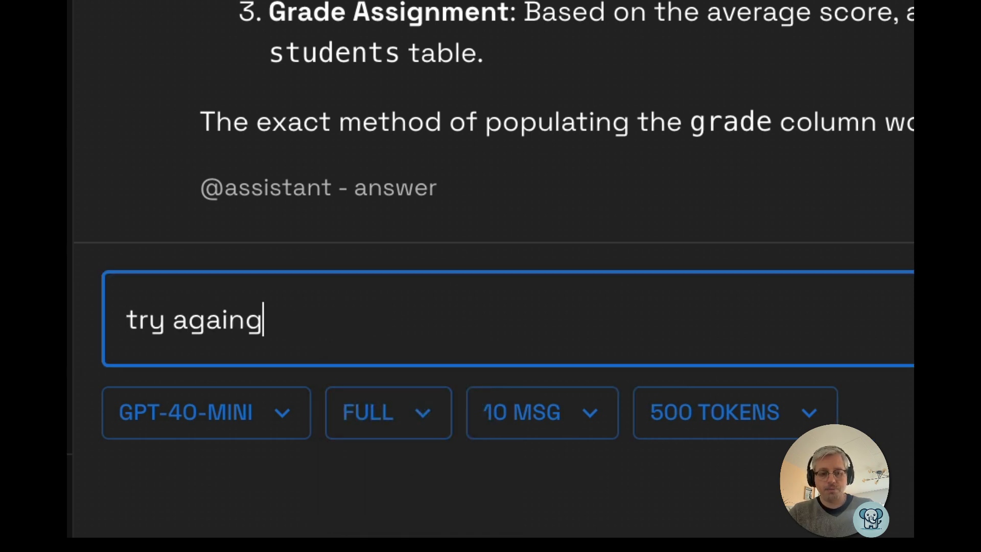
{"action": "key", "text": "BackSpace"}
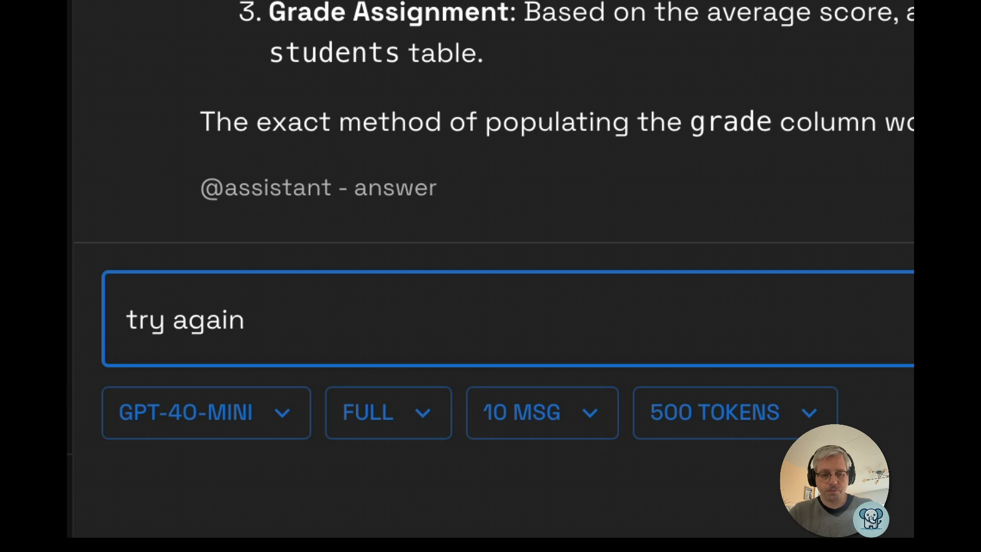
{"action": "left_click", "coordinate": [297, 416]}
{"action": "left_click", "coordinate": [193, 406]}
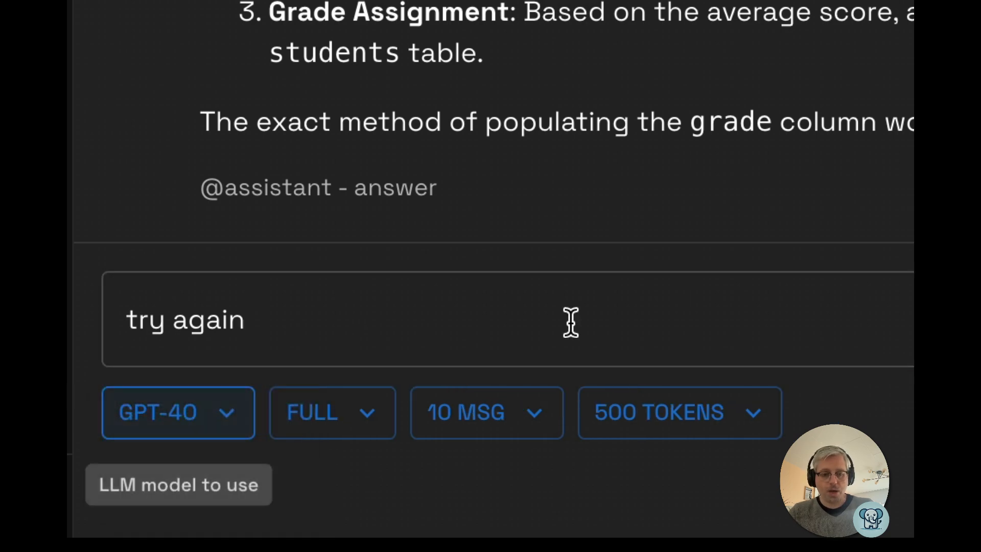
{"action": "key", "text": "Return"}
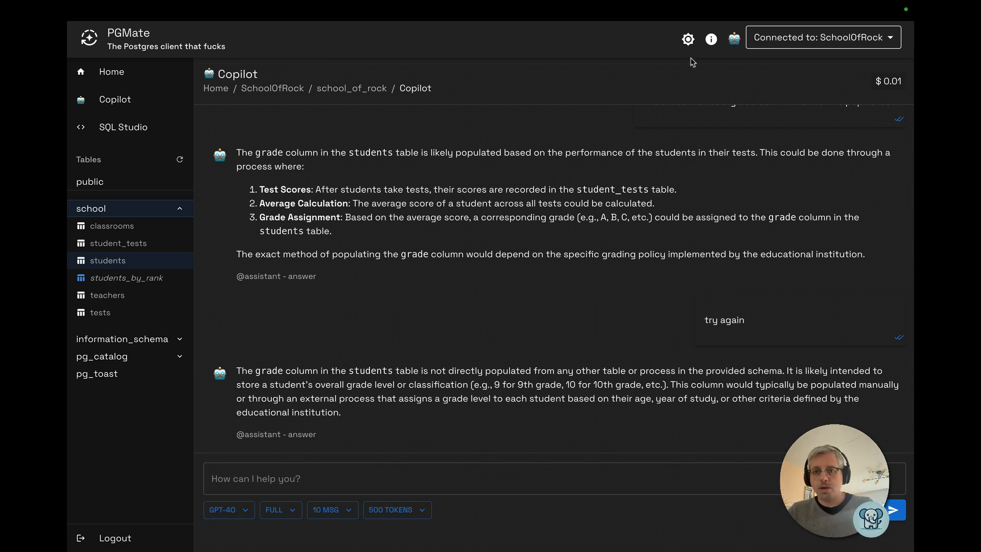
Open the Database AI Context dialog, then the Database Info dialog, and inspect the gathered database JSON
{"action": "left_click", "coordinate": [734, 40]}
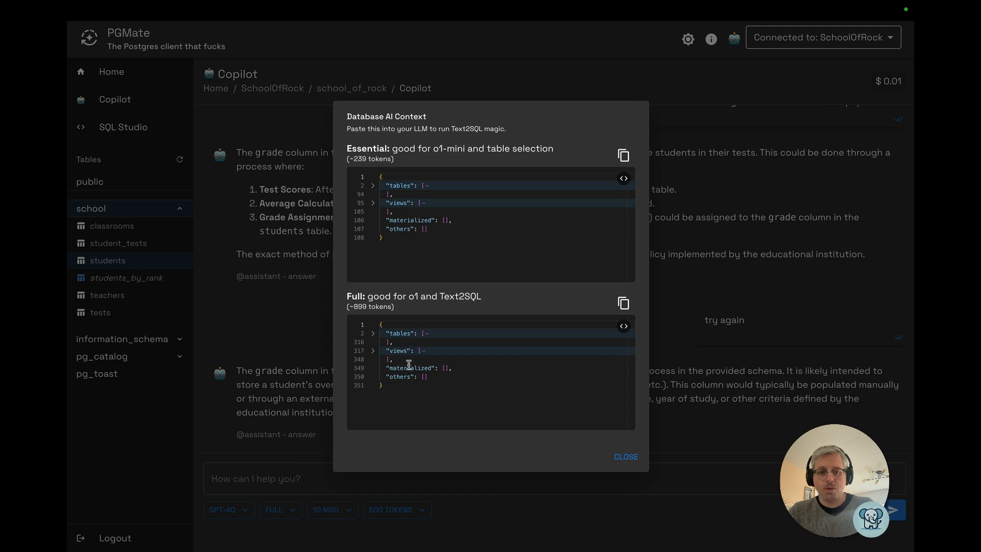
{"action": "left_click", "coordinate": [710, 47]}
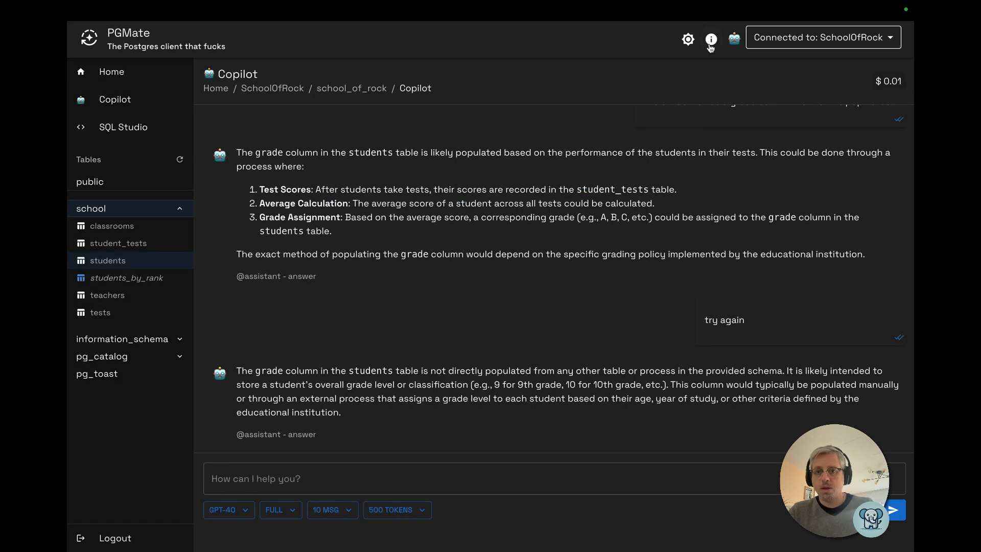
{"action": "left_click", "coordinate": [710, 47]}
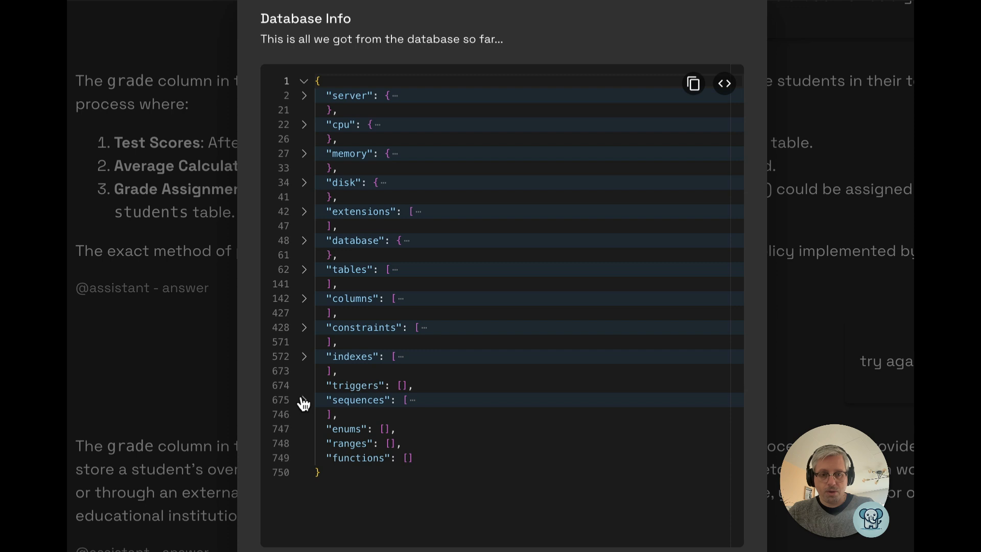
{"action": "left_click_drag", "start_coordinate": [333, 458], "coordinate": [429, 460]}
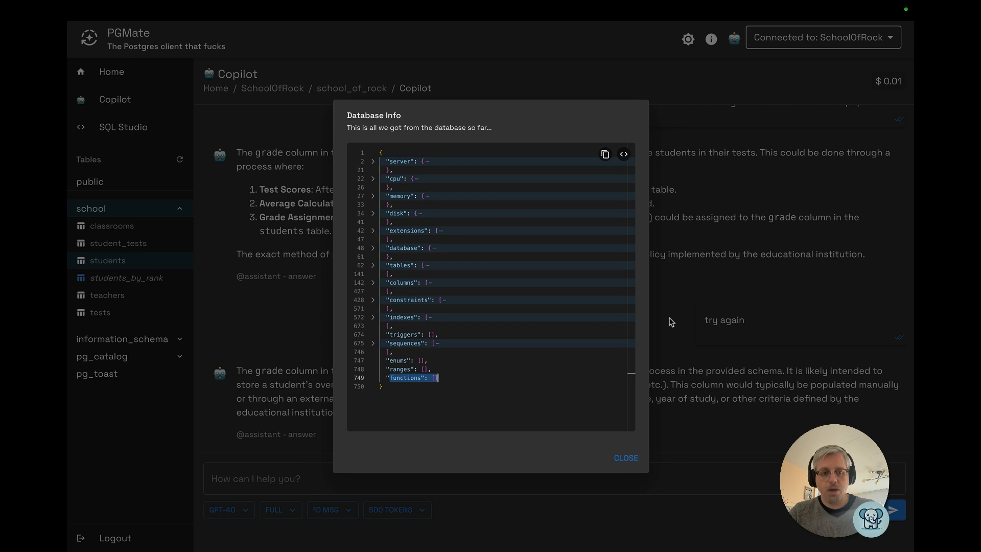
{"action": "left_click", "coordinate": [662, 321]}
Set Copilot's model to gpt-4o-mini and the schema information level to Compact
{"action": "left_click", "coordinate": [225, 510]}
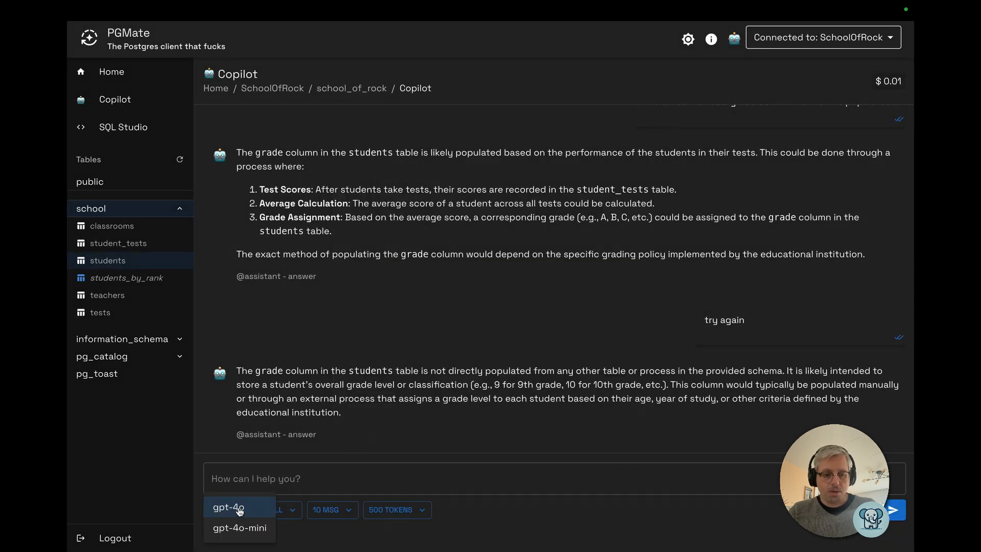
{"action": "left_click", "coordinate": [234, 529]}
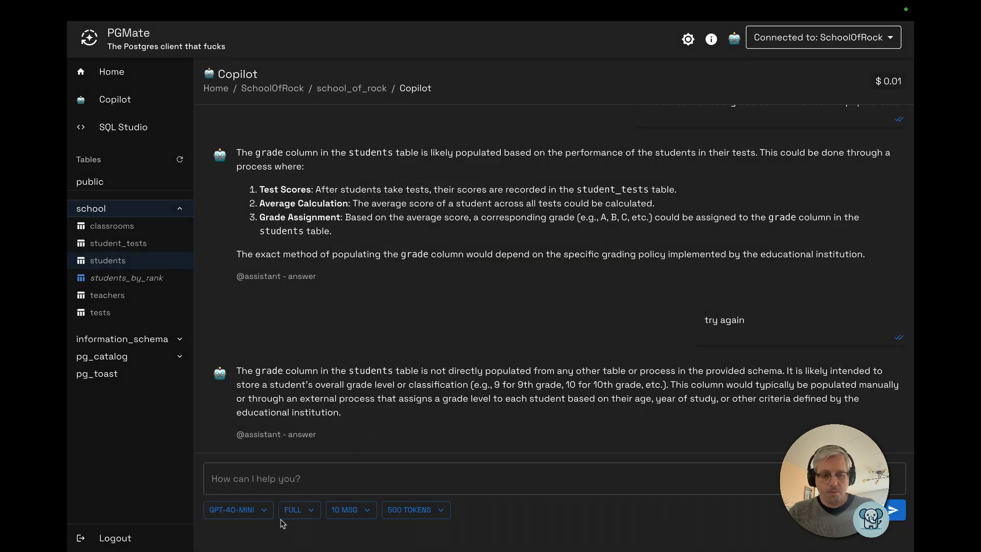
{"action": "left_click", "coordinate": [307, 510]}
{"action": "left_click", "coordinate": [309, 508]}
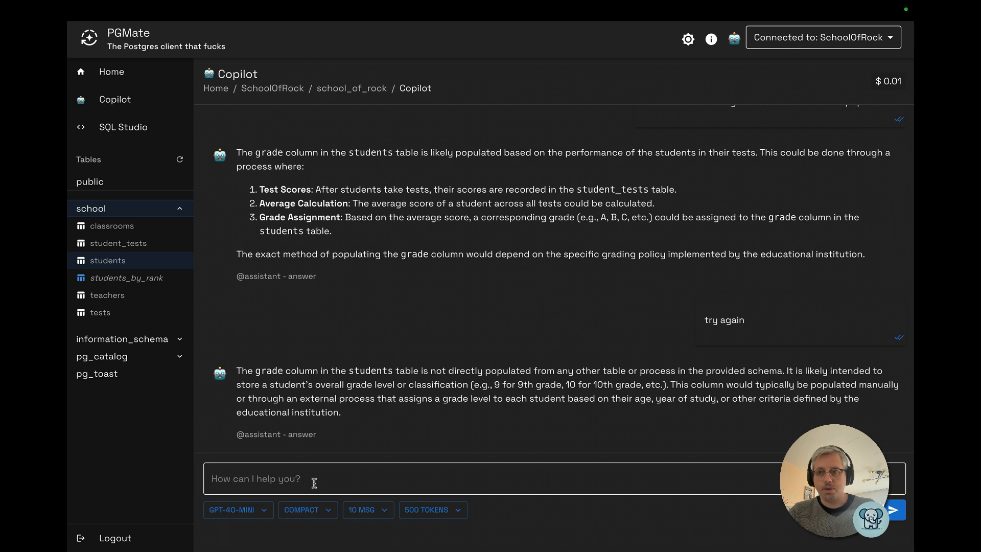
{"action": "left_click", "coordinate": [306, 484]}
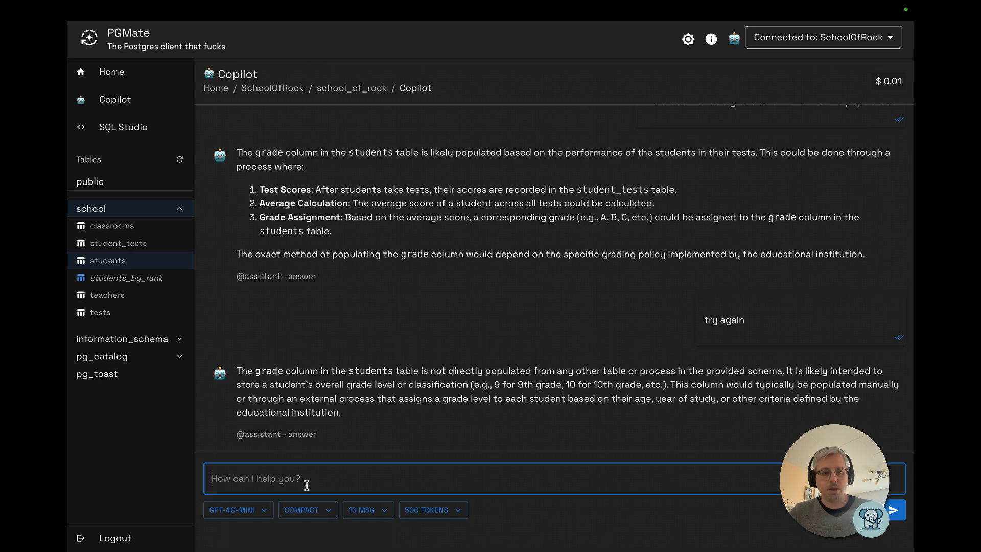
Scroll back to the seed data and examine the rows inserted into the students table
{"action": "scroll", "coordinate": [295, 310], "scroll_direction": "up", "scroll_amount": 15}
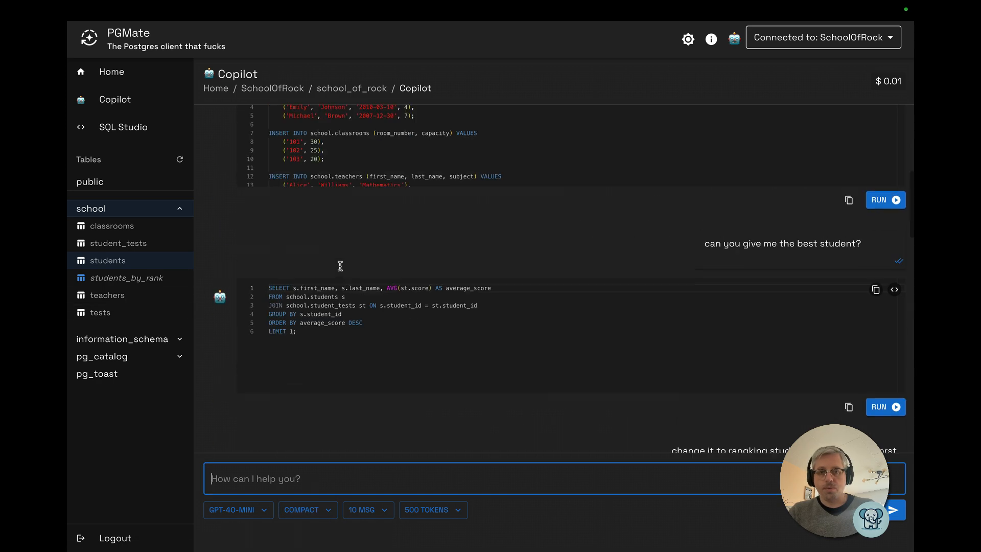
{"action": "scroll", "coordinate": [295, 310], "scroll_direction": "down", "scroll_amount": 2}
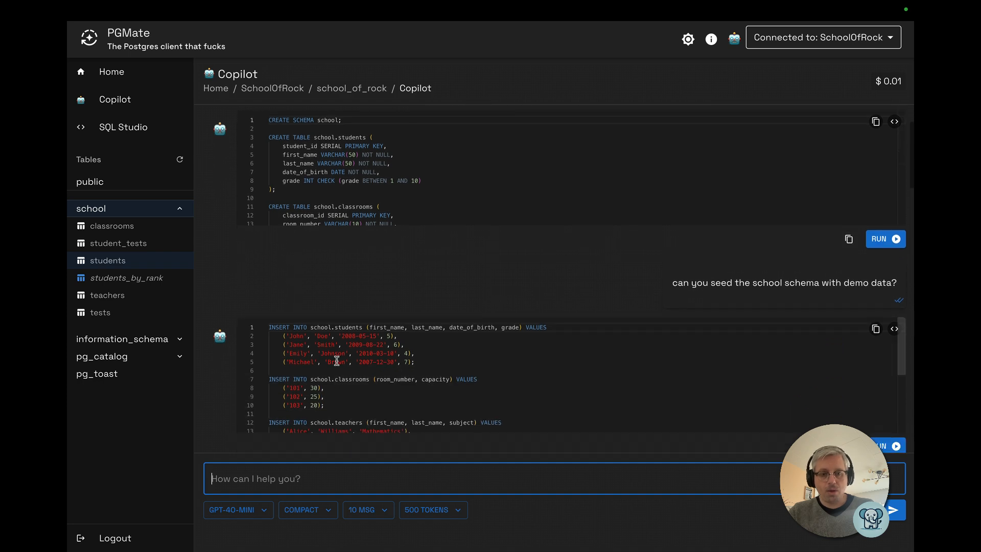
{"action": "left_click", "coordinate": [337, 362]}
{"action": "left_click_drag", "start_coordinate": [336, 336], "coordinate": [443, 359]}
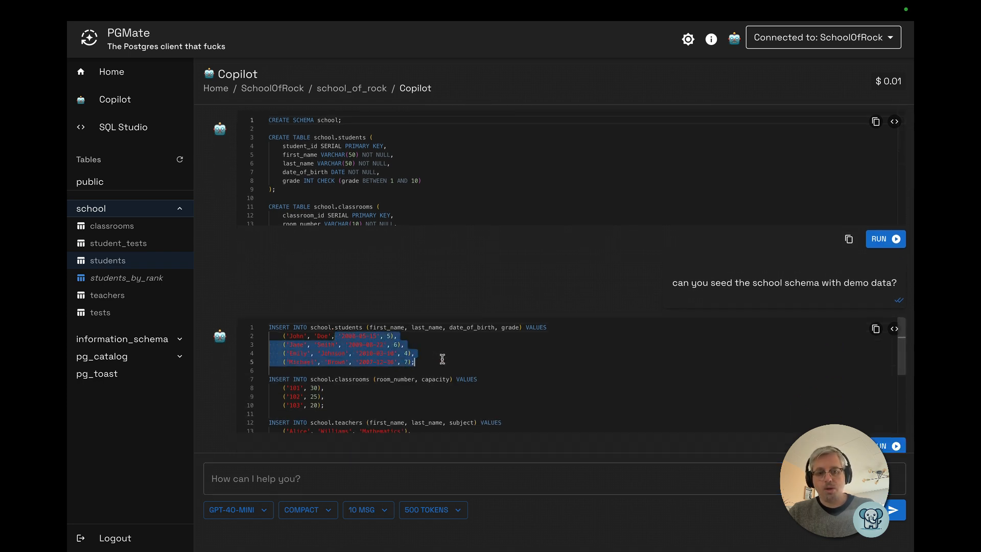
{"action": "left_click", "coordinate": [414, 353]}
{"action": "left_click_drag", "start_coordinate": [383, 337], "coordinate": [424, 361]}
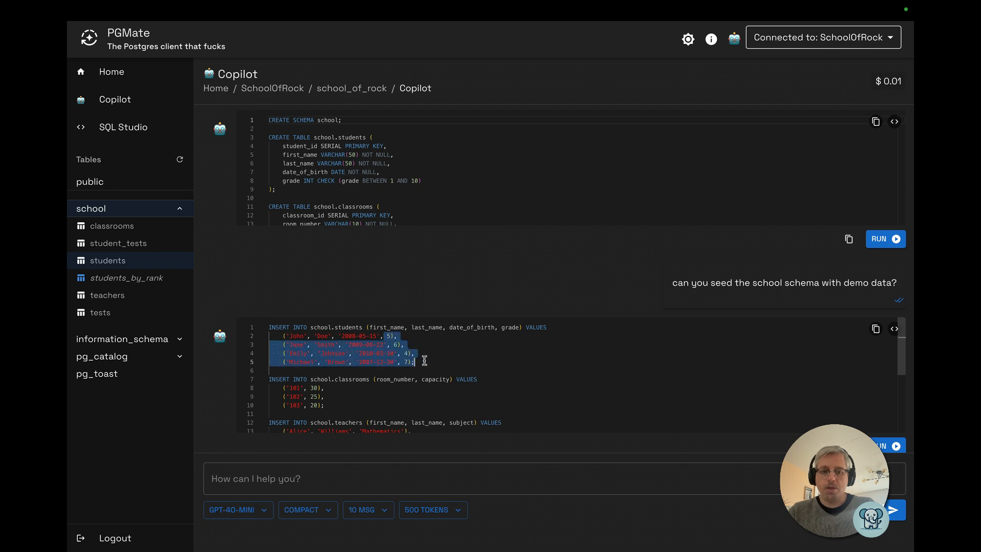
Ask Copilot "take the students table, remove the grade and add an "avg_grade" column." and run the generated ALTER TABLE
{"action": "left_click", "coordinate": [307, 476]}
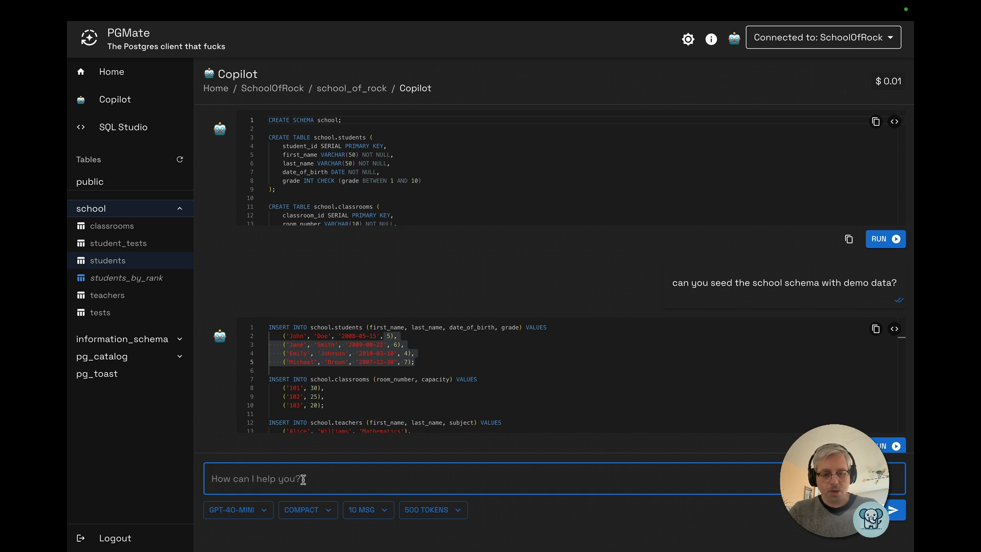
{"action": "type", "text": "take the"}
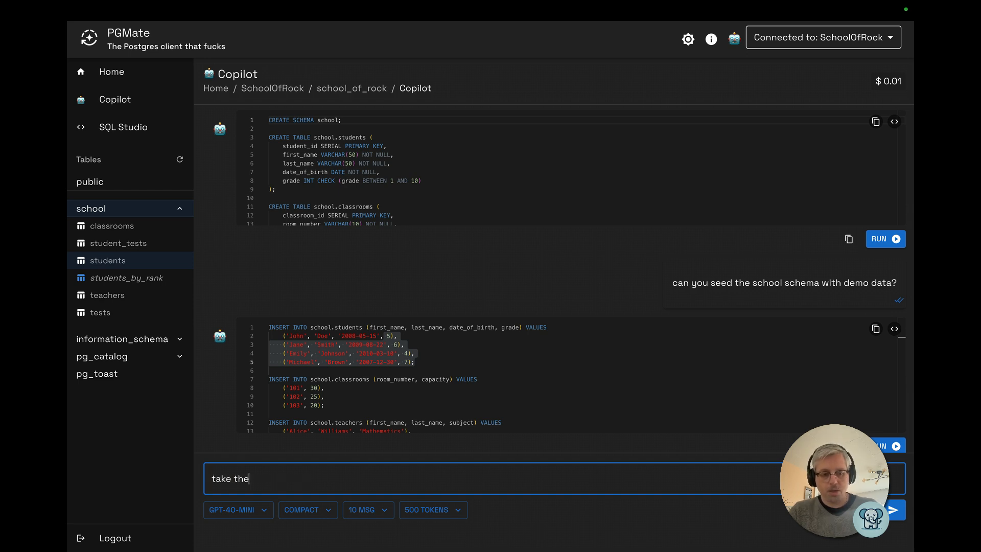
{"action": "type", "text": " students tab"}
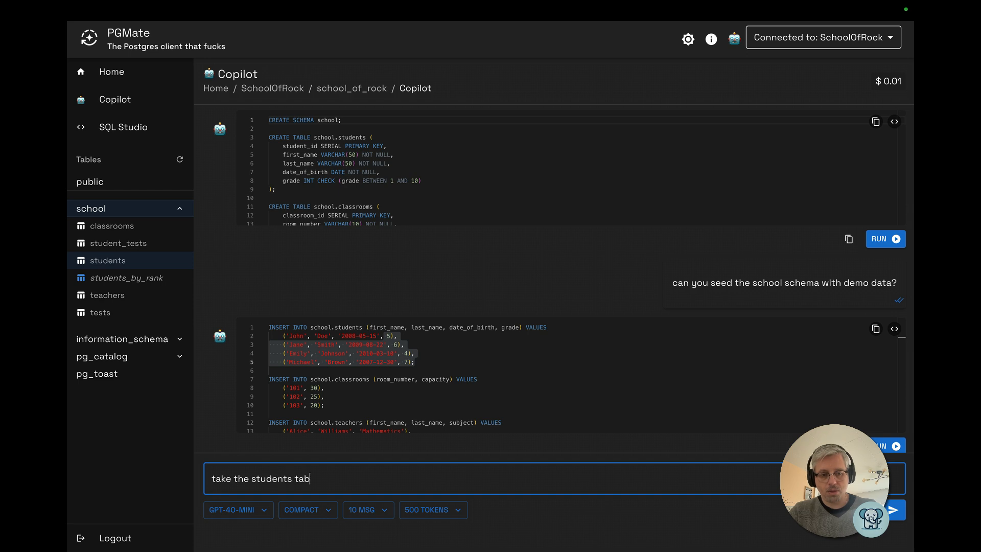
{"action": "type", "text": "le, remove the grade and add an ”avg"}
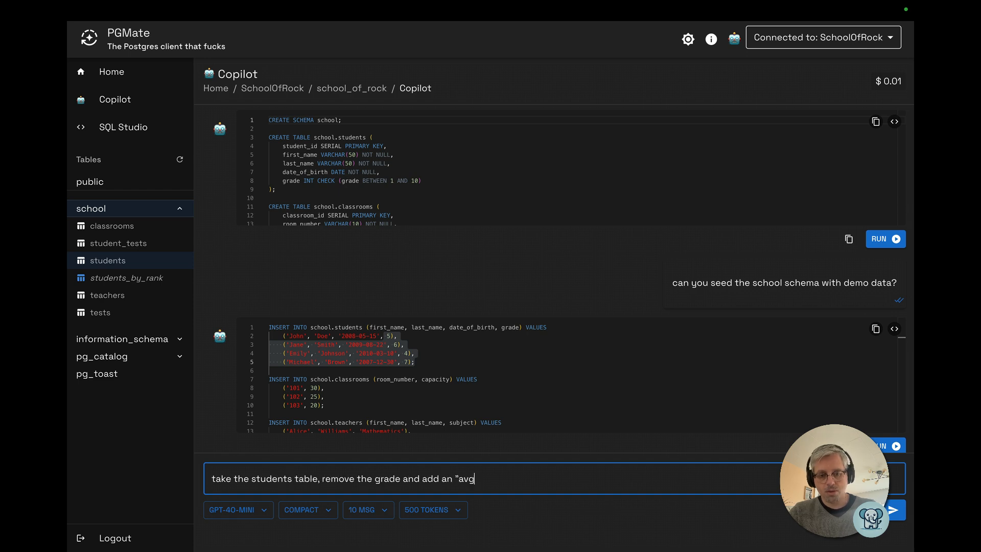
{"action": "type", "text": " \"avg_grade\" column."}
{"action": "key", "text": "shift+Return"}
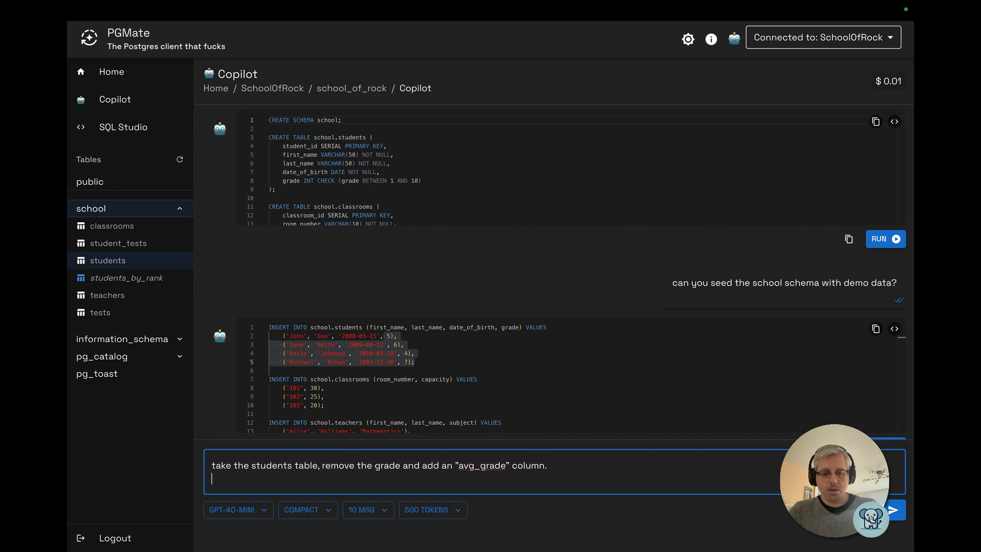
{"action": "key", "text": "Return"}
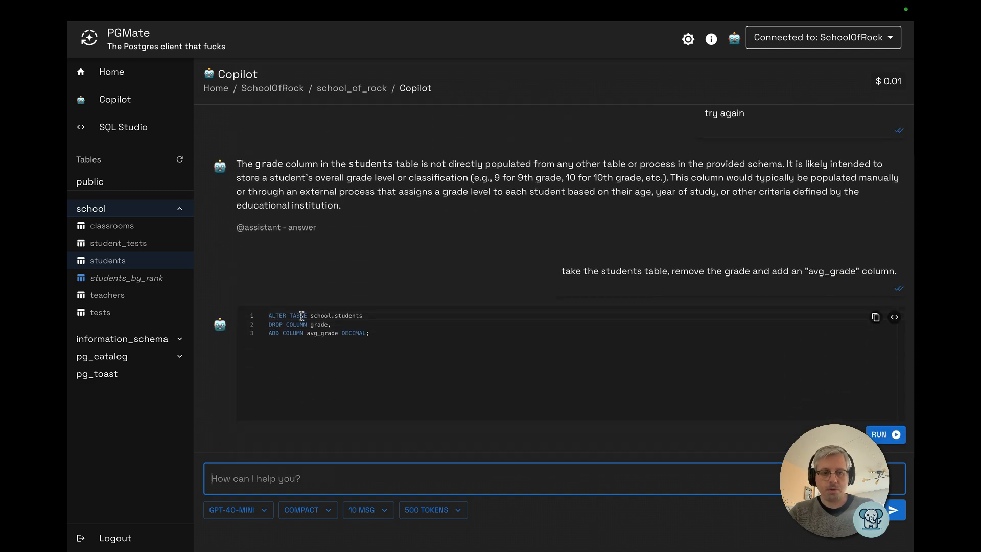
{"action": "left_click", "coordinate": [404, 331]}
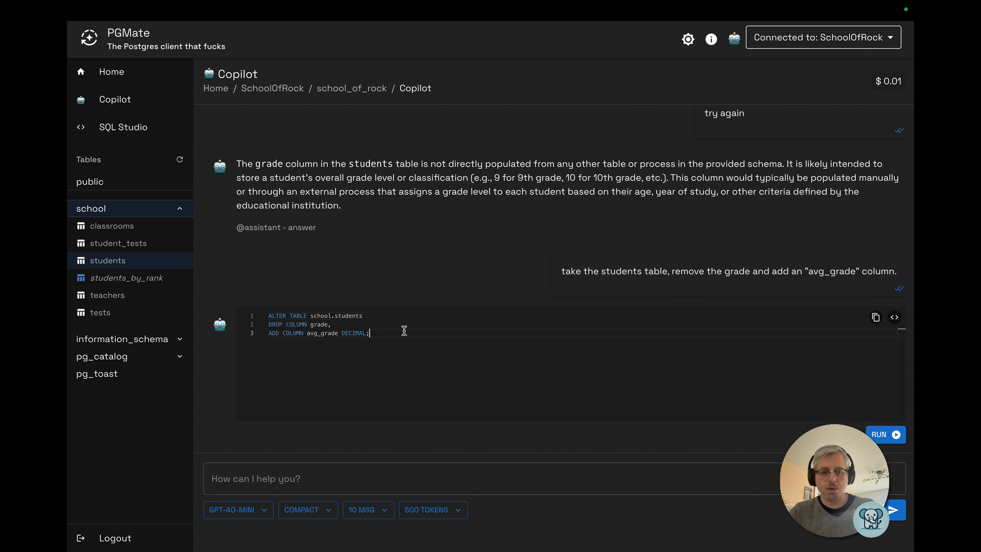
{"action": "key", "text": "ctrl+Return"}
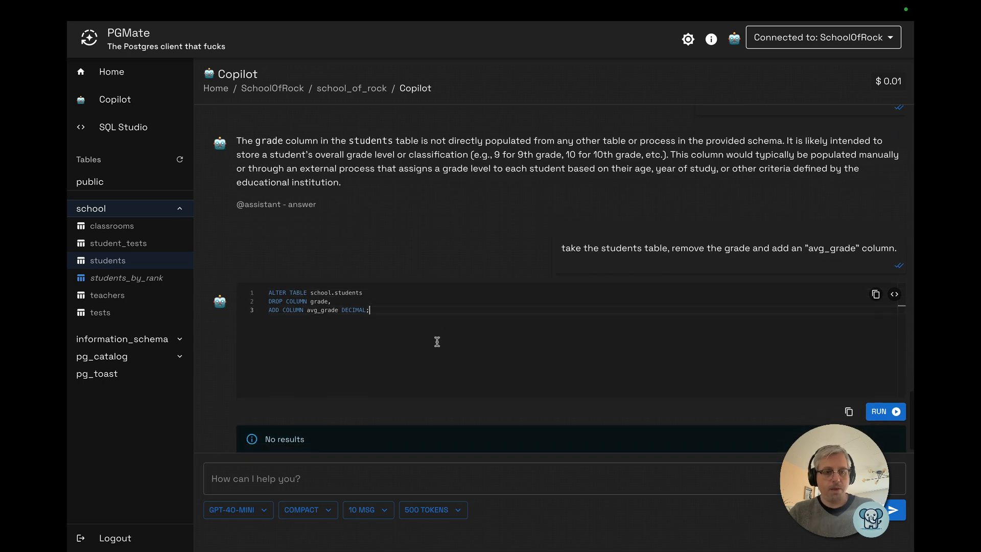
Ask Copilot "update that field with the average grade from the tests. if no tests are taken, it should be 0"
{"action": "left_click", "coordinate": [270, 480]}
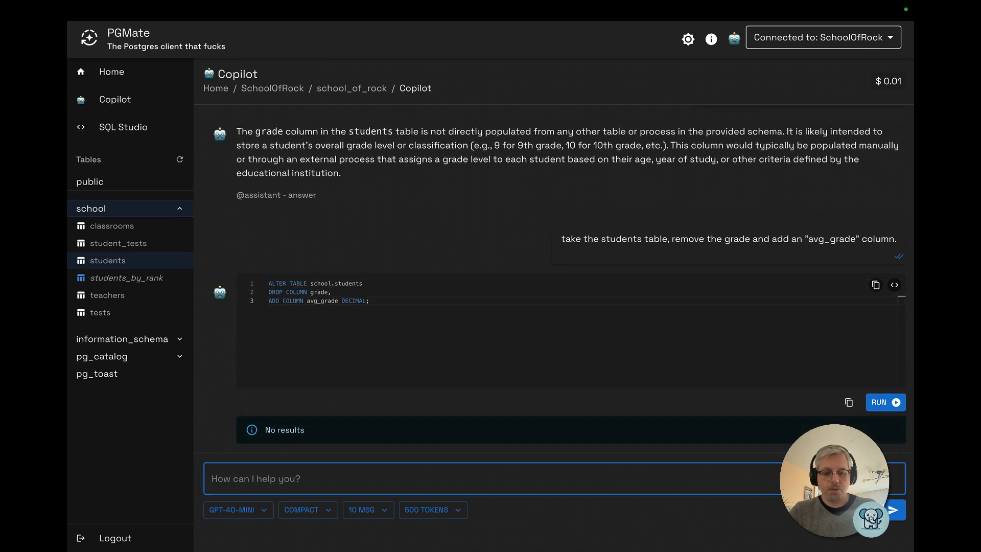
{"action": "type", "text": "update that f"}
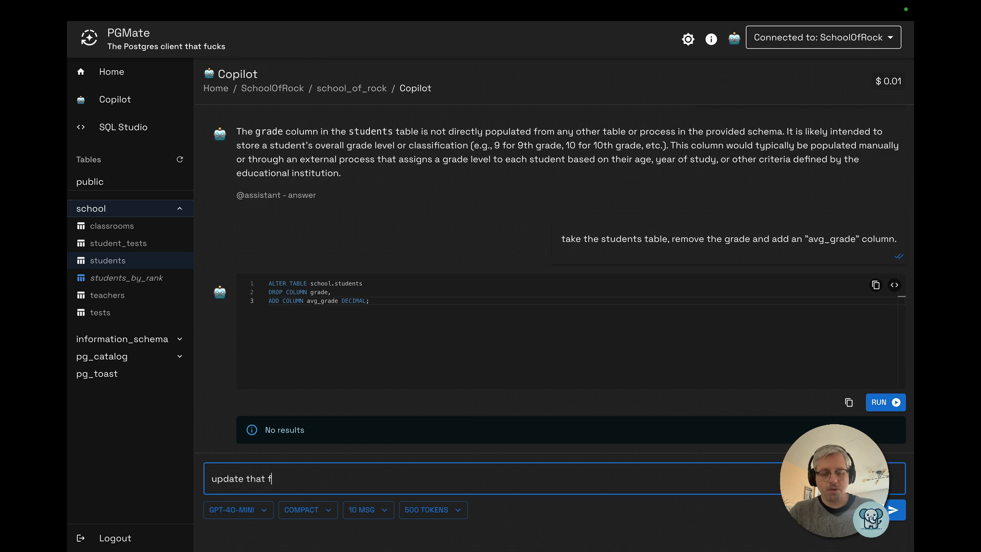
{"action": "type", "text": "ield with the average"}
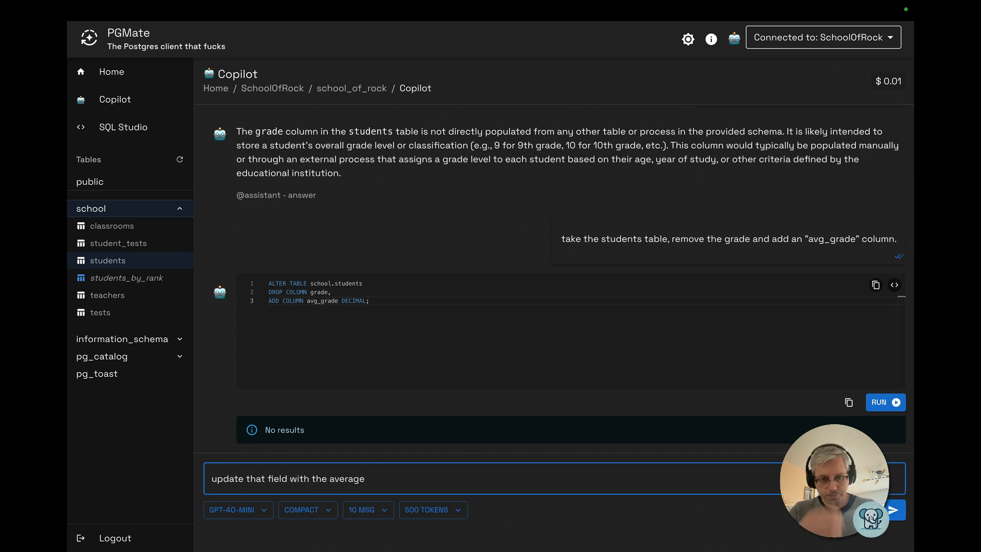
{"action": "type", "text": " grade from the tests. i"}
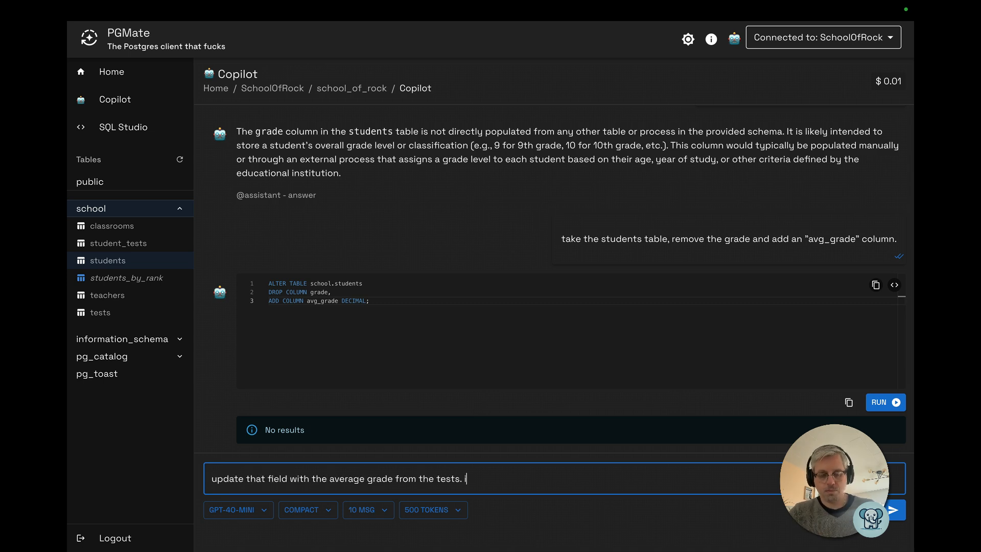
{"action": "type", "text": "f no tests are taken, it should be 0"}
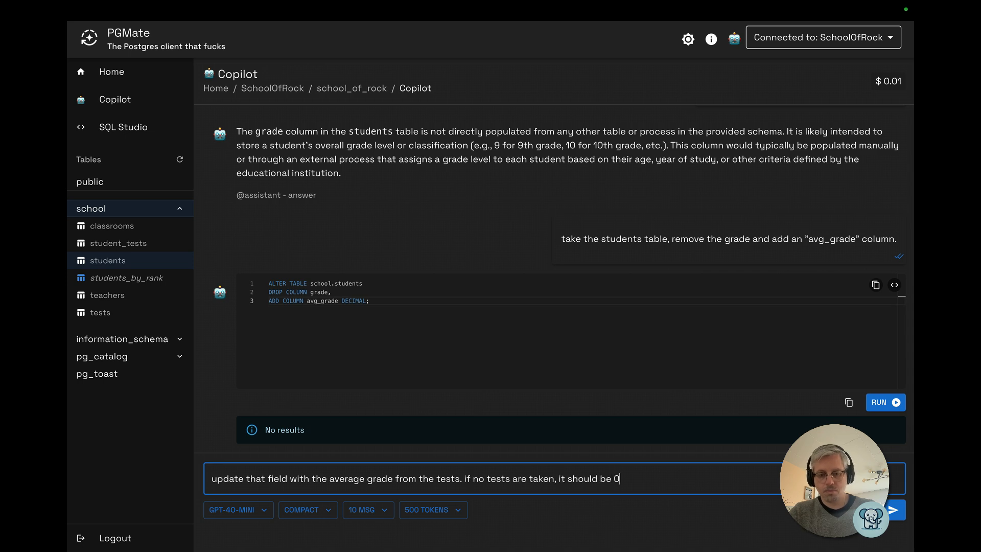
{"action": "key", "text": "Return"}
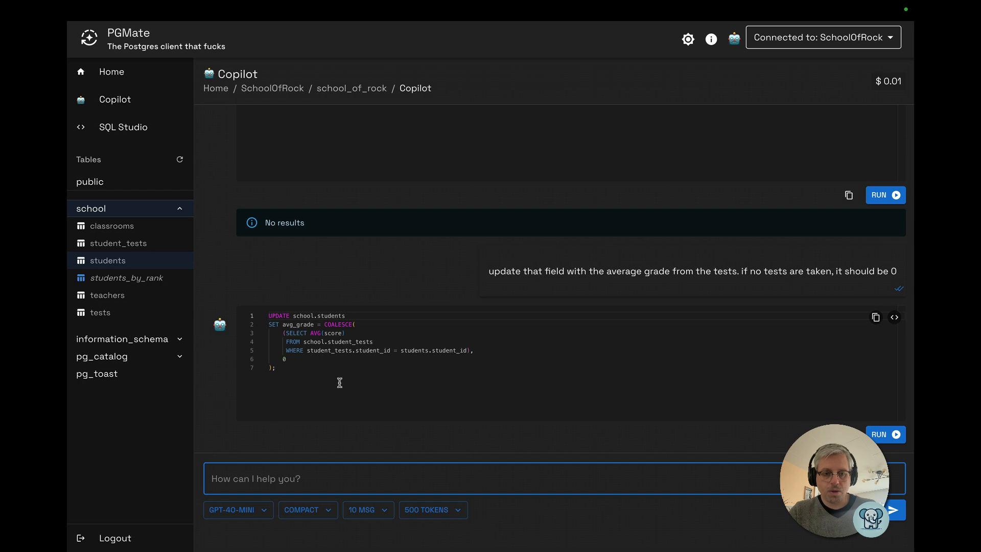
Run the generated UPDATE statement and open the students table to review its data
{"action": "left_click", "coordinate": [413, 324]}
{"action": "key", "text": "super+Return"}
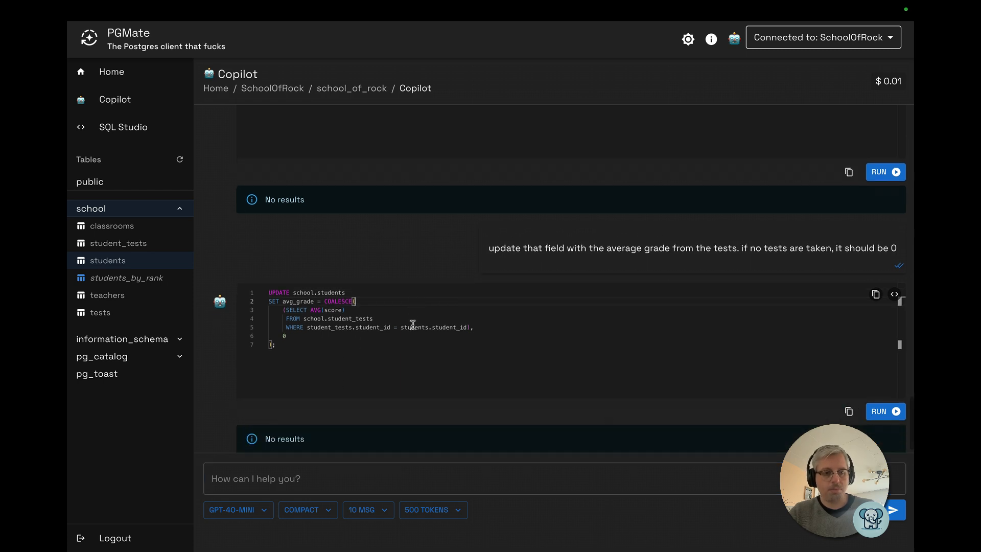
{"action": "left_click", "coordinate": [94, 258]}
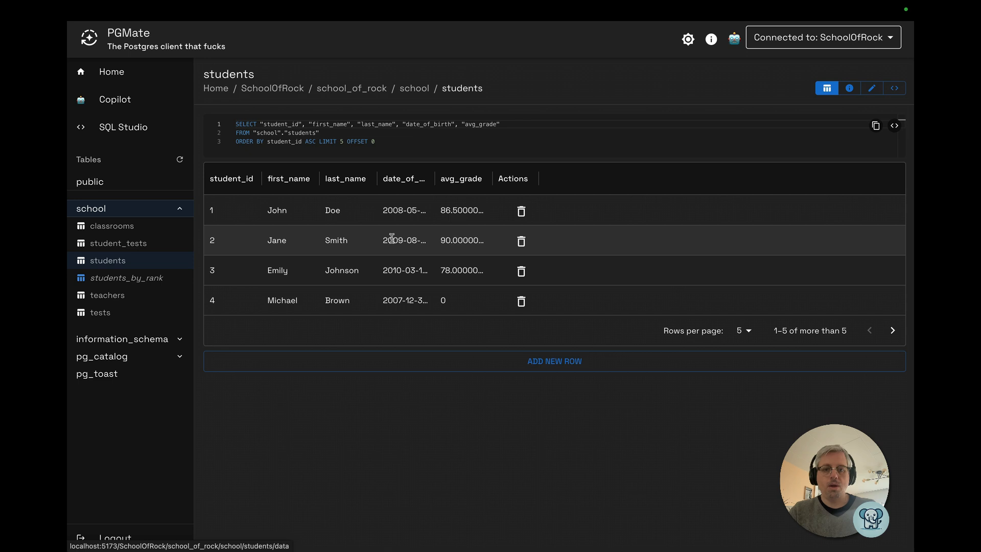
Return to Copilot and ask "i expect that field to be automatically updated whenever a student takes a test"
{"action": "left_click", "coordinate": [118, 102]}
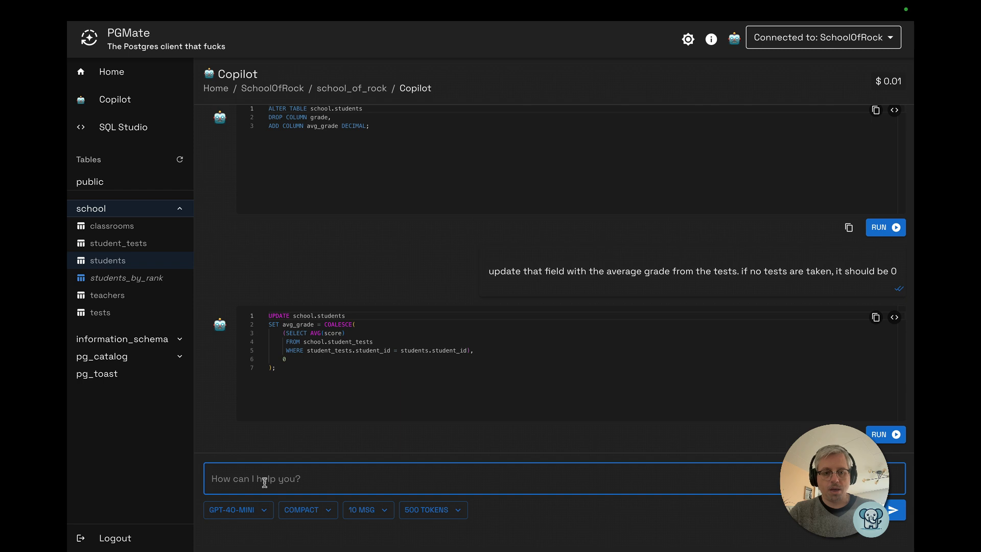
{"action": "type", "text": "i expect"}
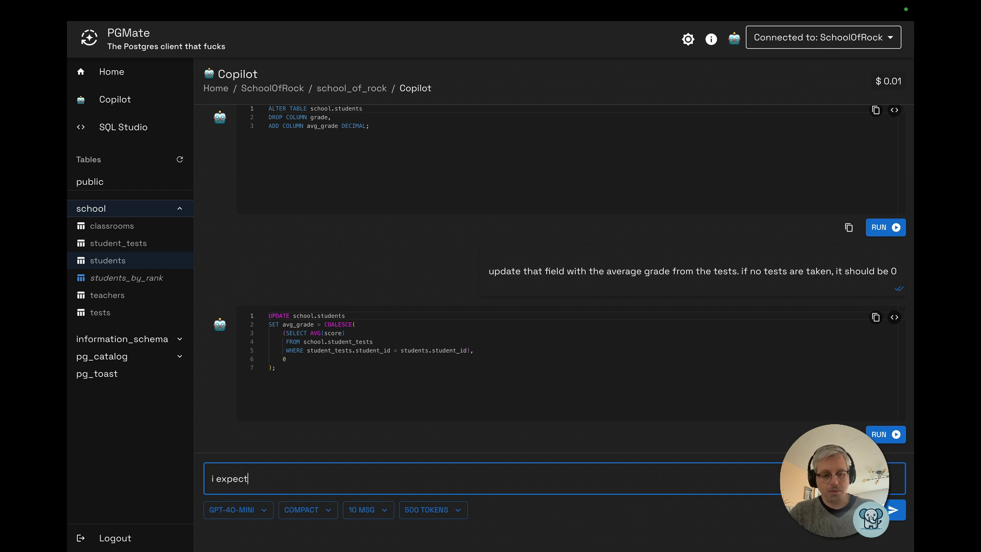
{"action": "type", "text": " that field to be automatically updated"}
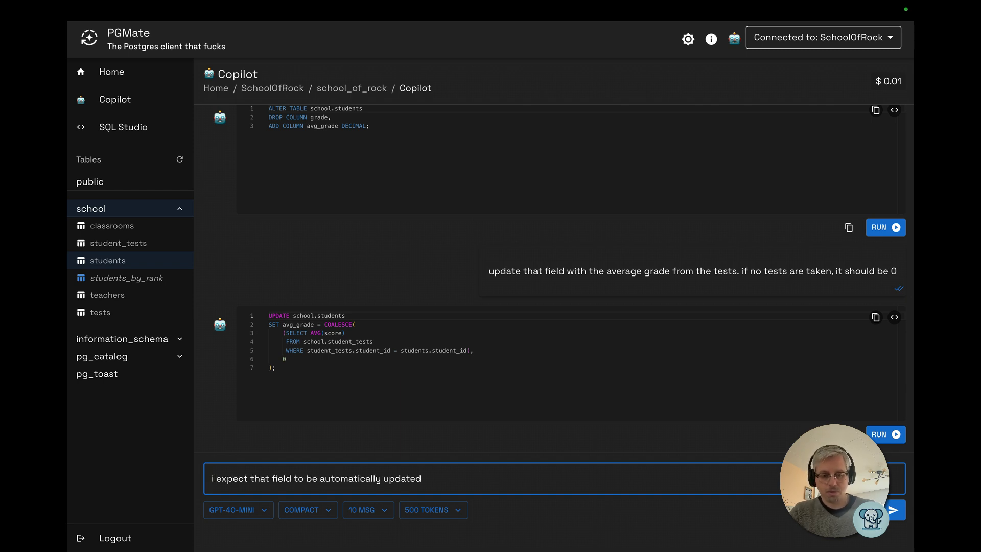
{"action": "type", "text": " whenever a student takes a test"}
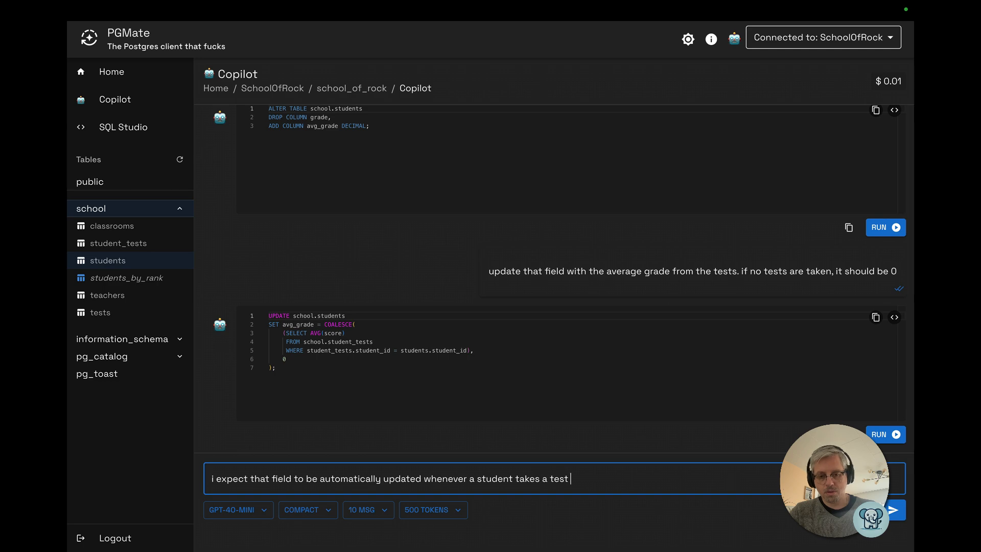
{"action": "key", "text": "Return"}
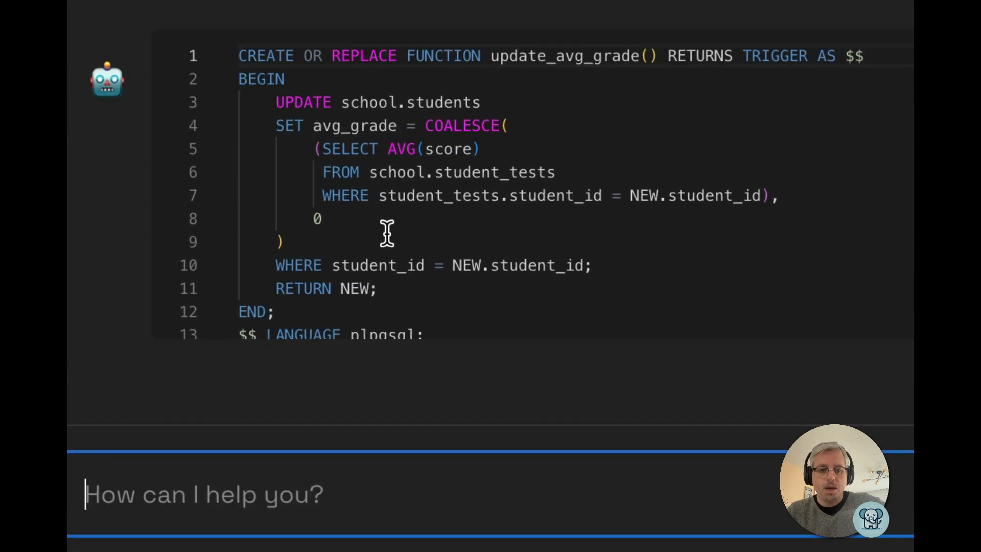
Review the generated trigger code and ask Copilot "let's expand to update and delete as well"
{"action": "left_click", "coordinate": [386, 232]}
{"action": "scroll", "coordinate": [385, 232], "scroll_direction": "down", "scroll_amount": 1}
{"action": "scroll", "coordinate": [387, 233], "scroll_direction": "down", "scroll_amount": 3}
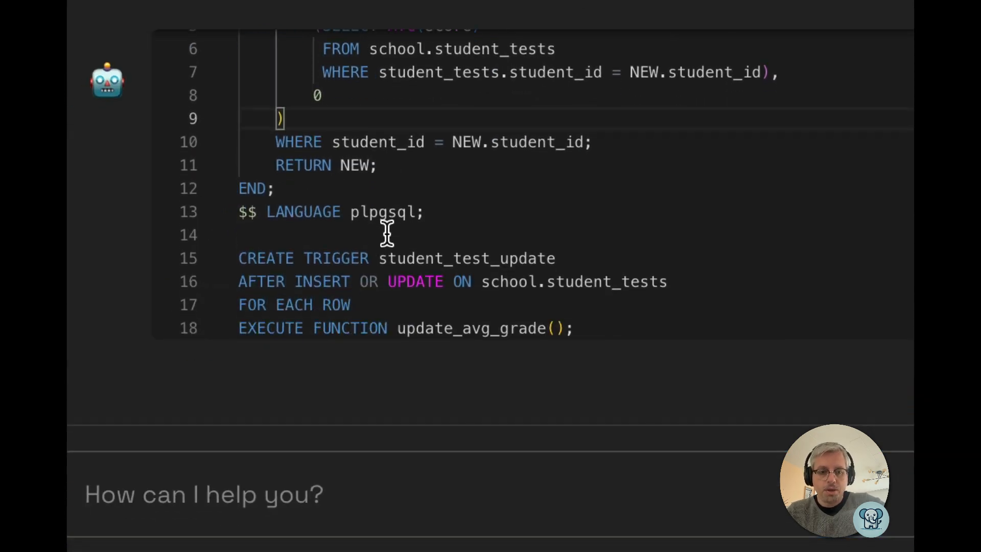
{"action": "left_click_drag", "start_coordinate": [239, 280], "coordinate": [353, 278]}
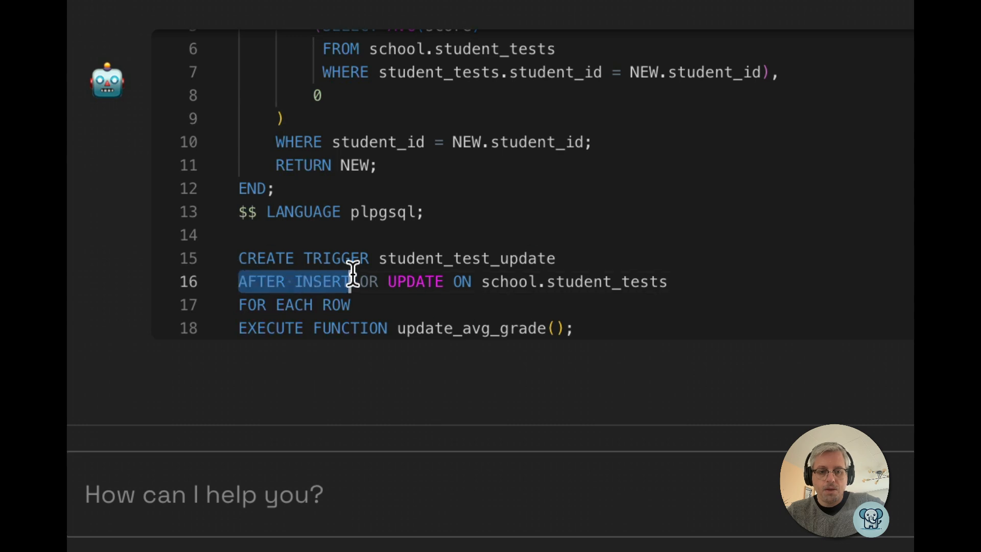
{"action": "left_click", "coordinate": [369, 478]}
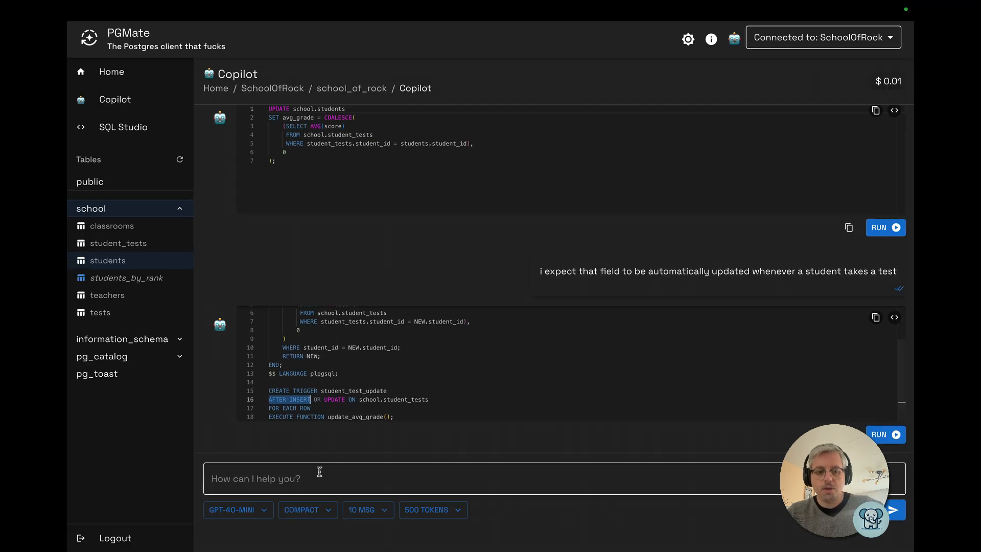
{"action": "type", "text": "let's expand to update and delete as well"}
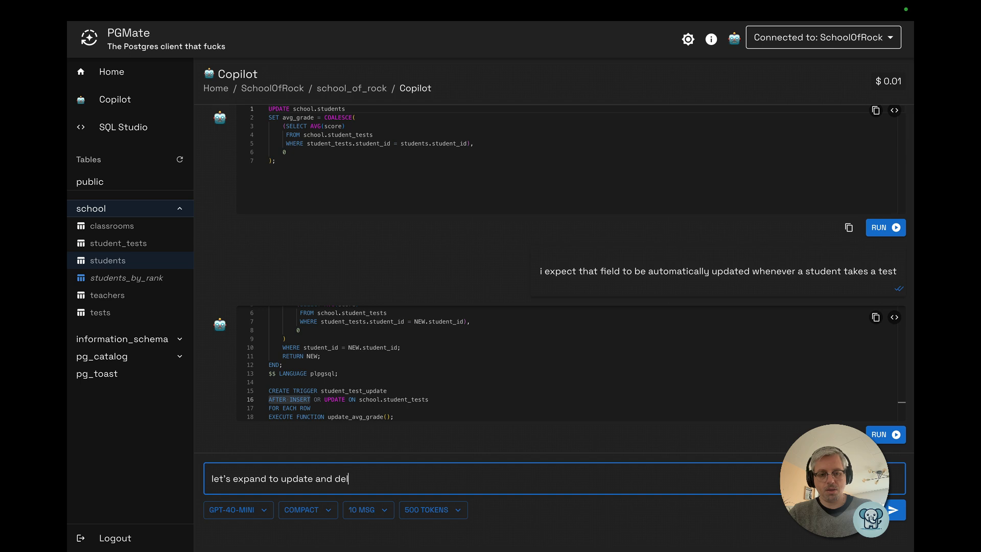
{"action": "key", "text": "Return"}
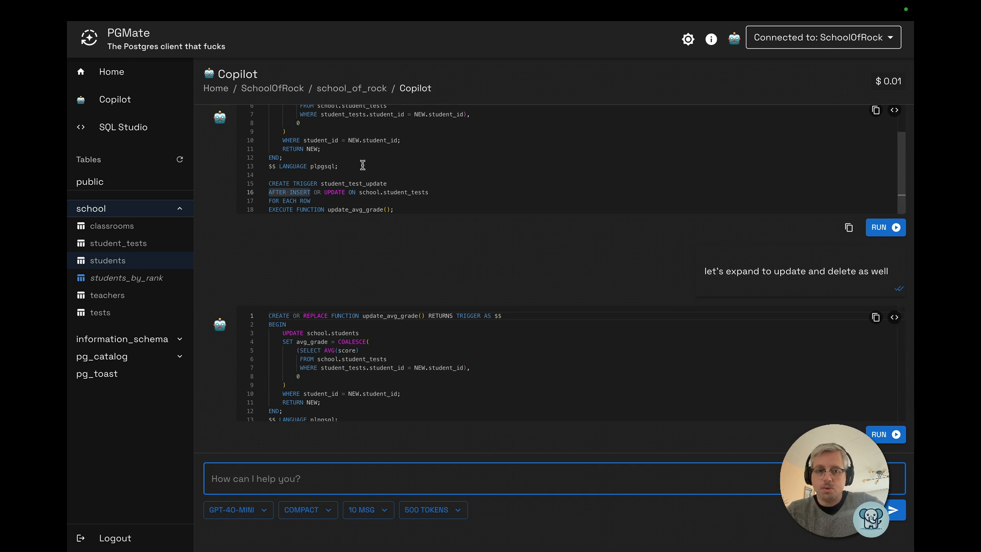
Scroll through the expanded answer and examine its separate insert/update and delete trigger functions
{"action": "left_click", "coordinate": [385, 511]}
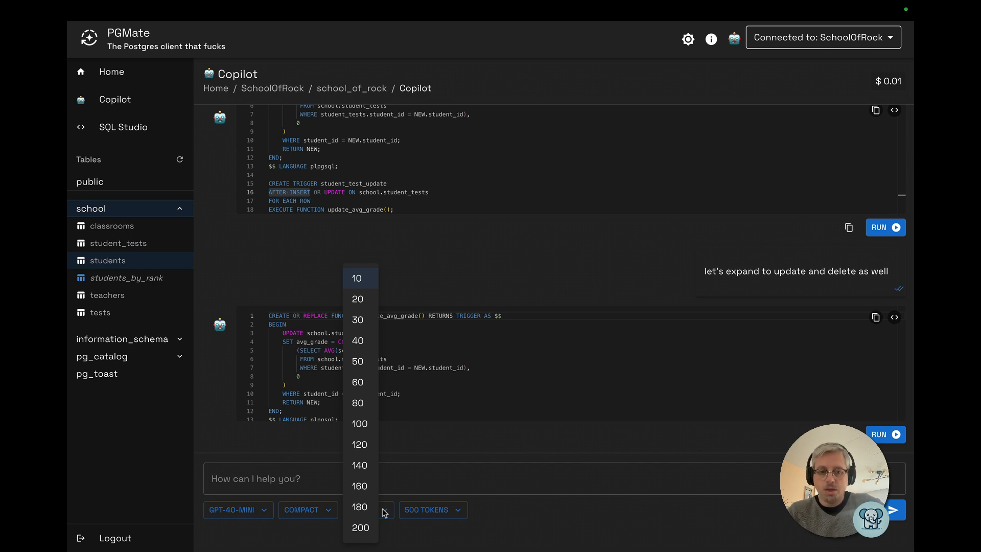
{"action": "left_click", "coordinate": [426, 451]}
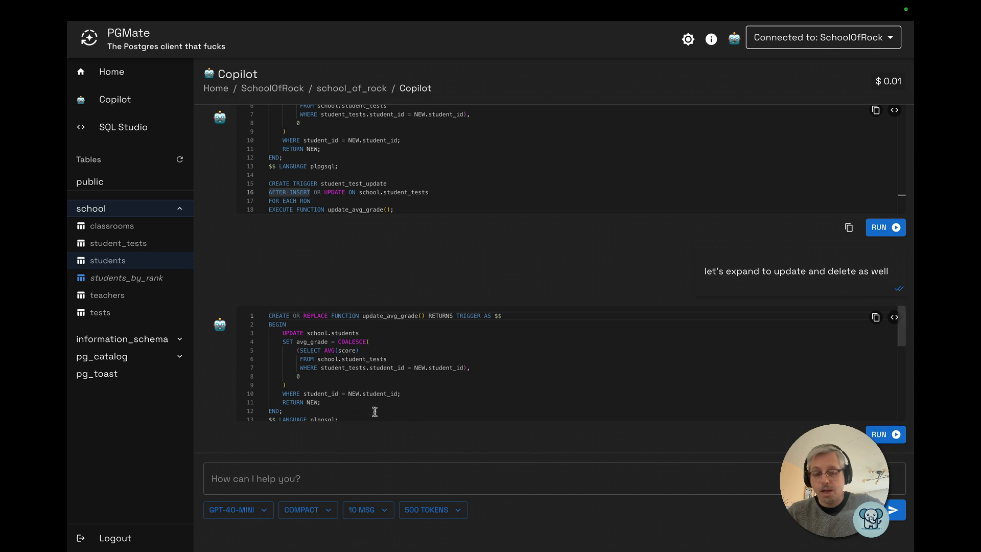
{"action": "left_click", "coordinate": [370, 350]}
{"action": "scroll", "coordinate": [370, 351], "scroll_direction": "down", "scroll_amount": 5}
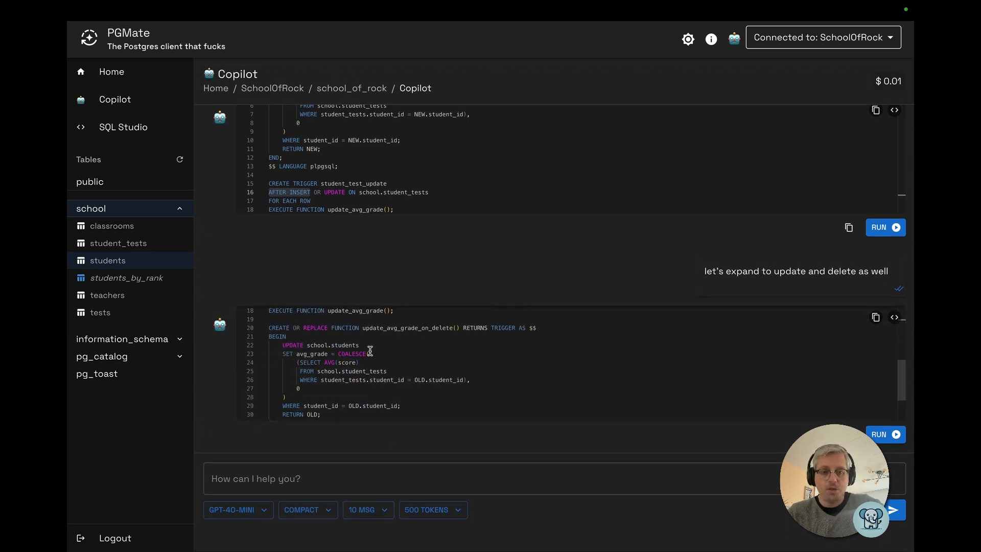
{"action": "scroll", "coordinate": [370, 351], "scroll_direction": "up", "scroll_amount": 5}
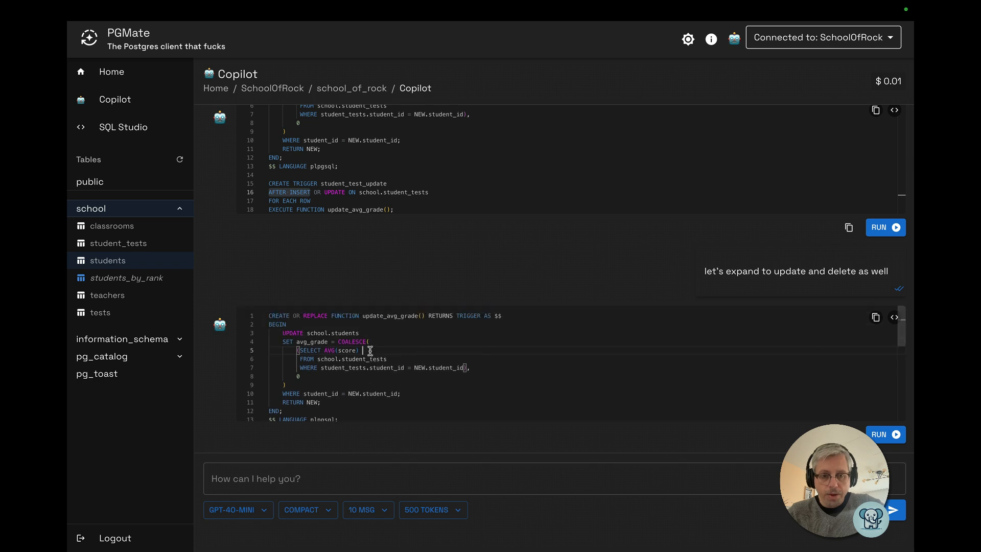
{"action": "left_click_drag", "start_coordinate": [360, 315], "coordinate": [428, 315]}
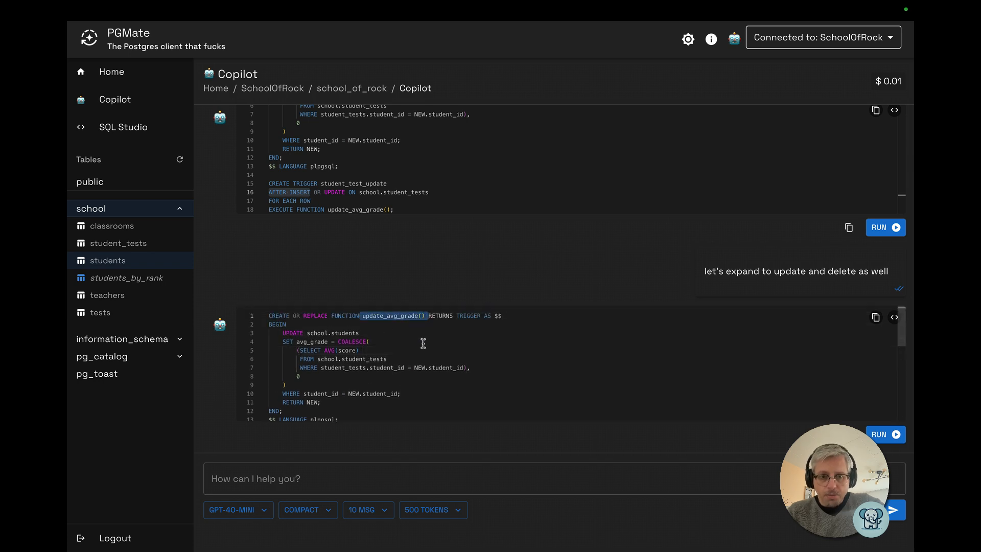
{"action": "scroll", "coordinate": [423, 346], "scroll_direction": "down", "scroll_amount": 5}
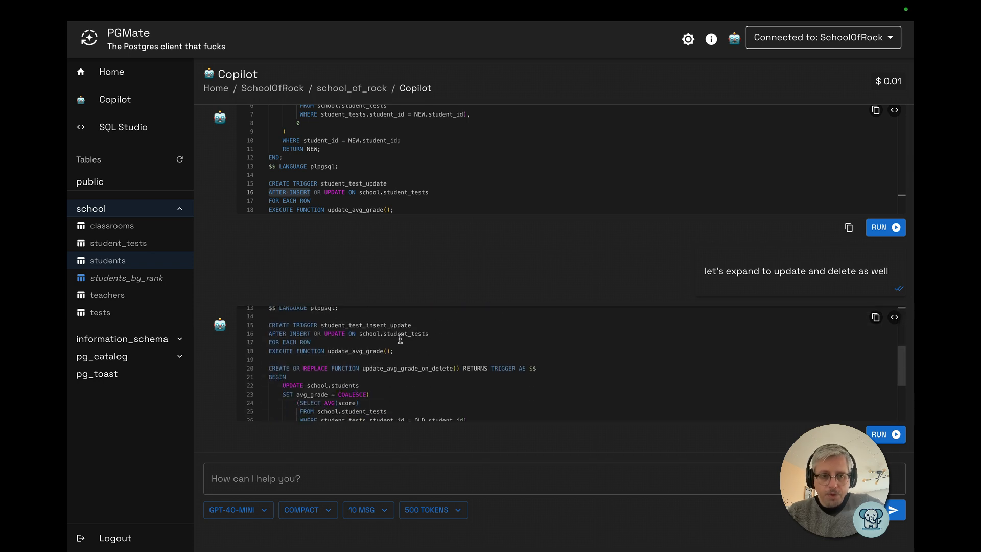
{"action": "left_click_drag", "start_coordinate": [335, 324], "coordinate": [410, 341]}
{"action": "scroll", "coordinate": [341, 339], "scroll_direction": "down", "scroll_amount": 2}
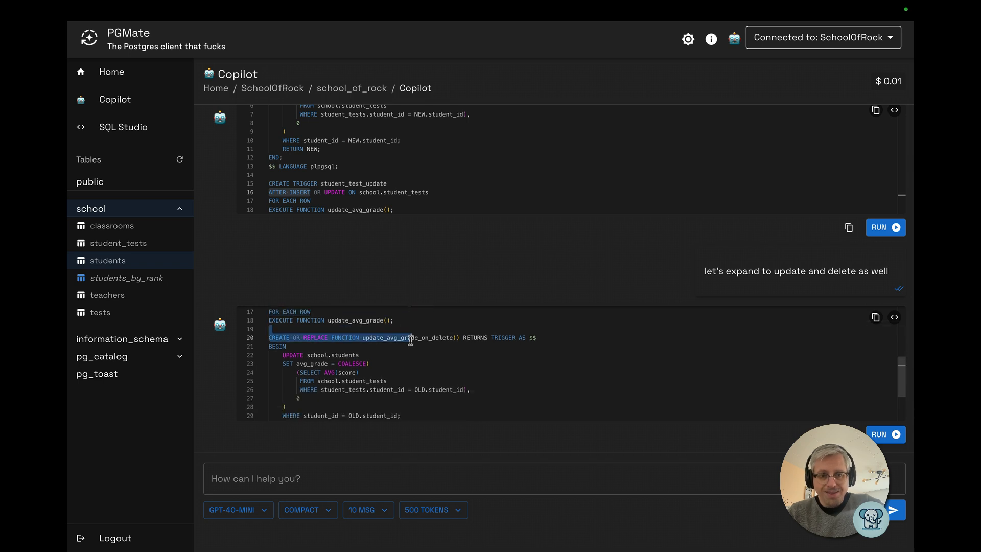
{"action": "scroll", "coordinate": [410, 341], "scroll_direction": "down", "scroll_amount": 4}
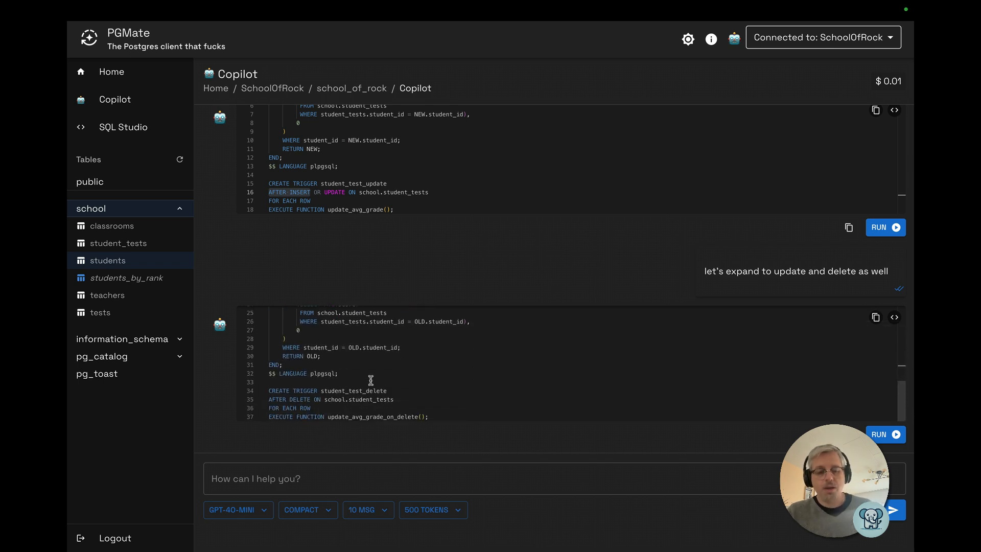
Ask Copilot "do you really need 2 functions for that?"
{"action": "left_click", "coordinate": [324, 474]}
{"action": "type", "text": "do you"}
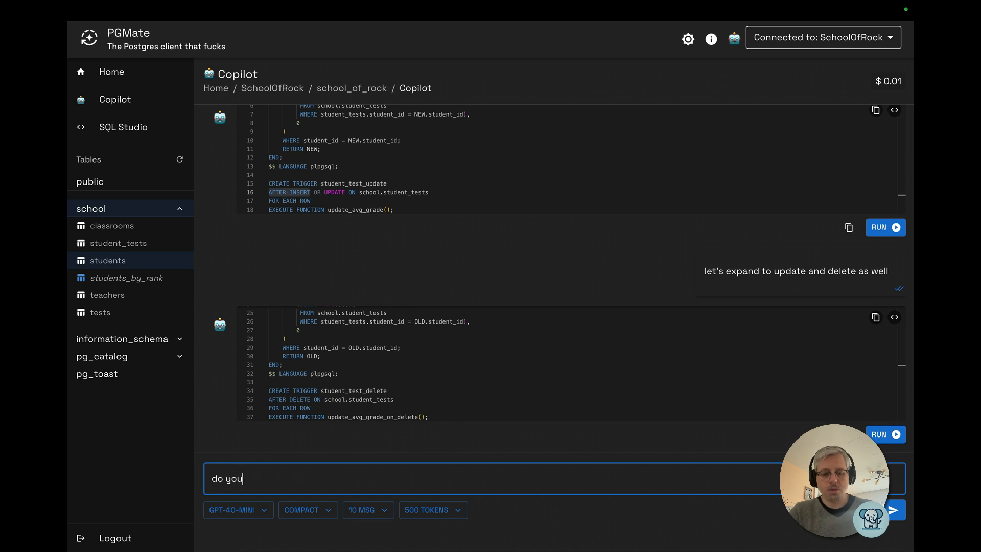
{"action": "type", "text": " really need 2 functions for that"}
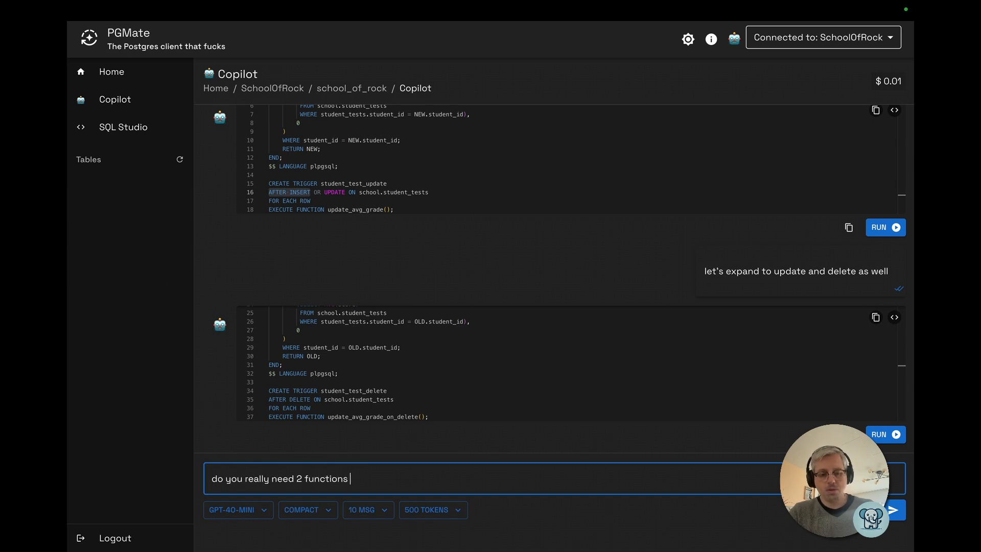
{"action": "type", "text": "? can"}
{"action": "key", "text": "Return"}
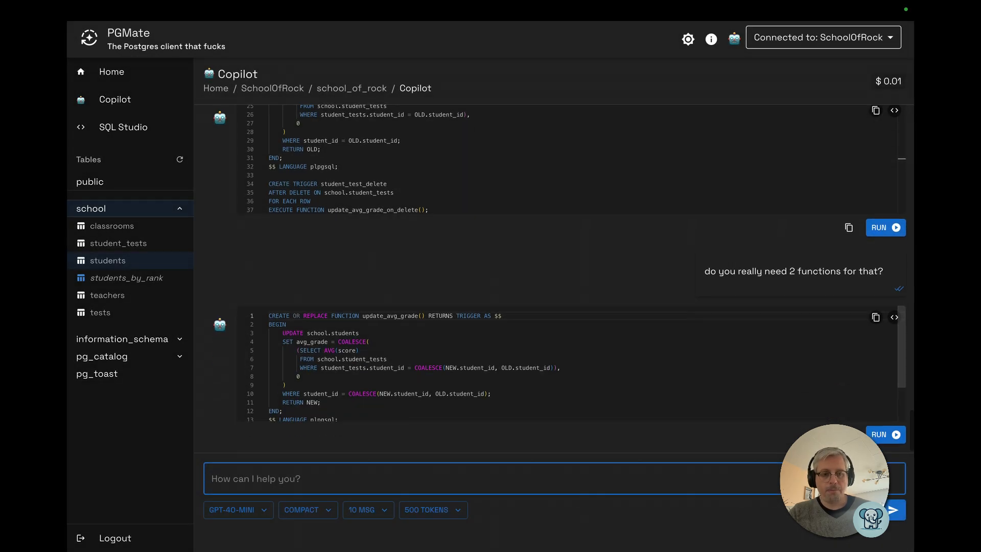
Review and run the single update_avg_grade function with the student_test_change trigger on insert, update or delete
{"action": "left_click", "coordinate": [368, 357]}
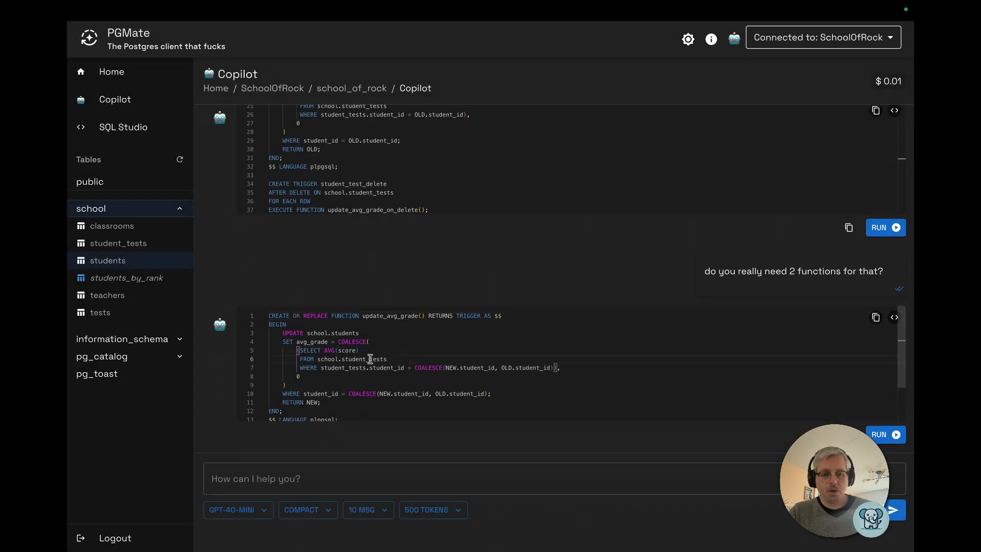
{"action": "scroll", "coordinate": [370, 360], "scroll_direction": "down", "scroll_amount": 2}
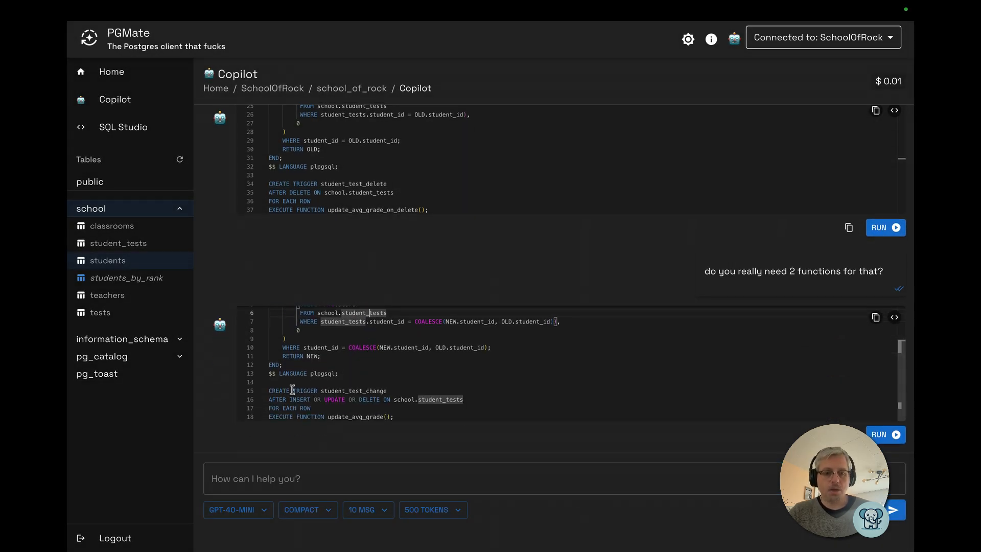
{"action": "left_click_drag", "start_coordinate": [269, 399], "coordinate": [384, 399]}
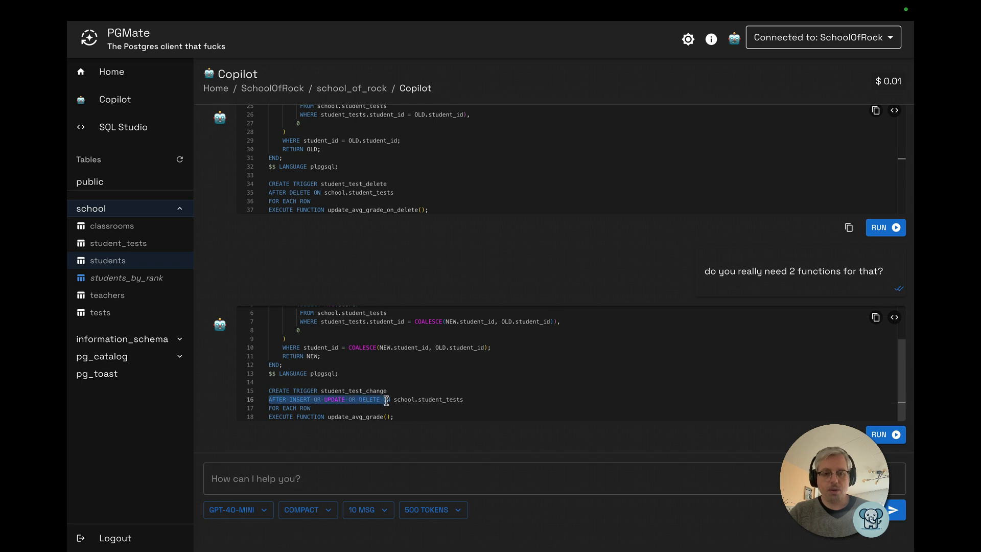
{"action": "left_click", "coordinate": [458, 379]}
{"action": "key", "text": "ctrl+Return"}
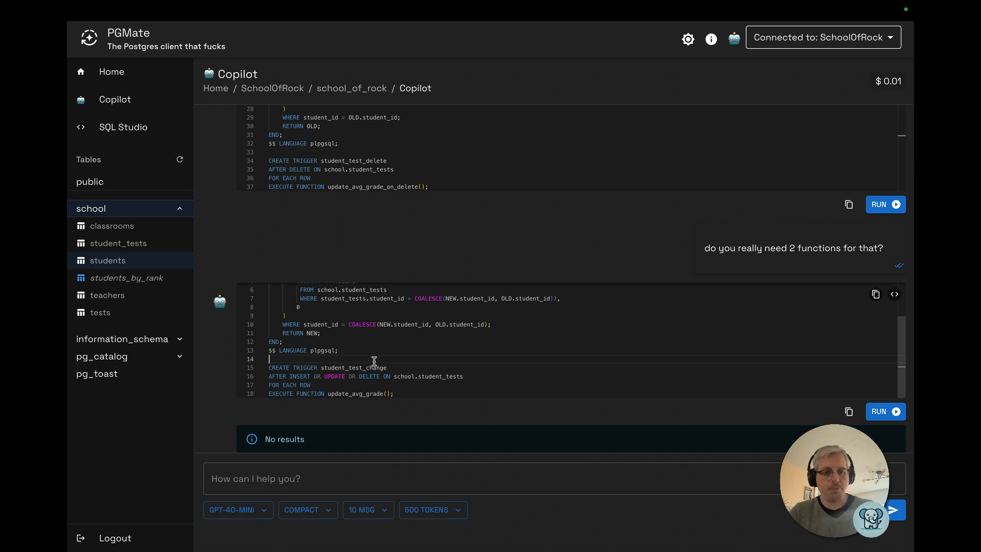
Check the students table, then ask Copilot to find the fourth student's id by name and add a math test for him with result 2
{"action": "left_click", "coordinate": [108, 260]}
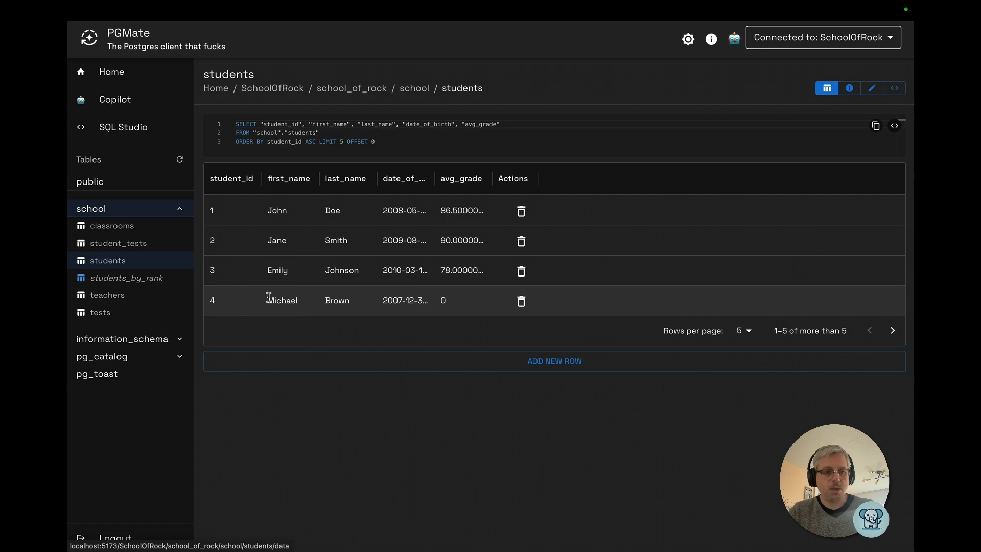
{"action": "left_click", "coordinate": [110, 99]}
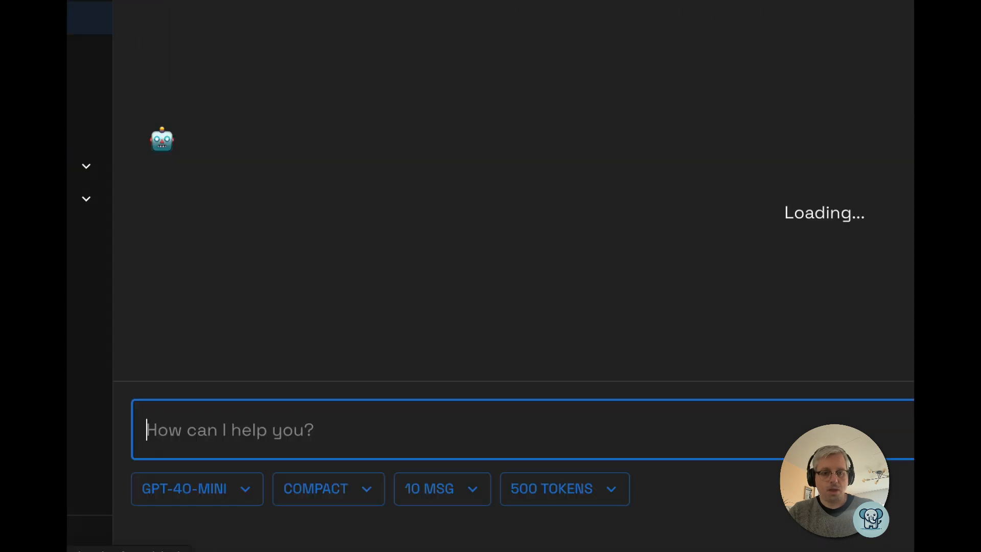
{"action": "type", "text": "fi"}
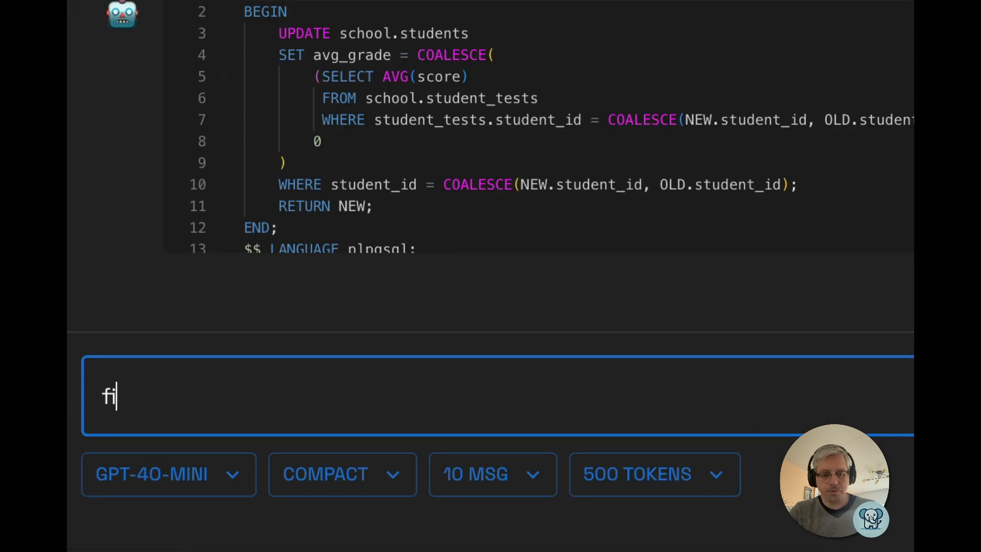
{"action": "type", "text": "nd the id of "}
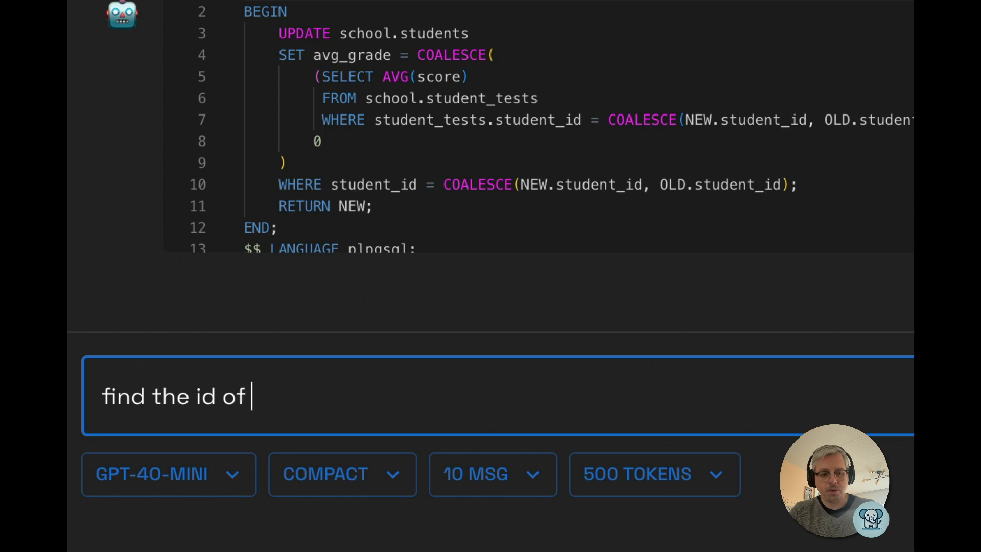
{"action": "type", "text": "\"michal b"}
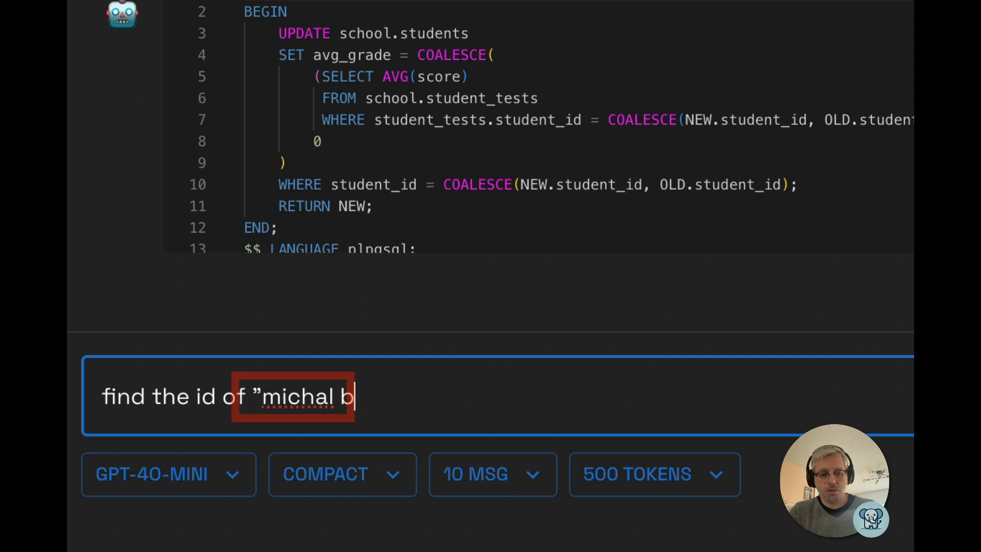
{"action": "type", "text": "rown\" and a"}
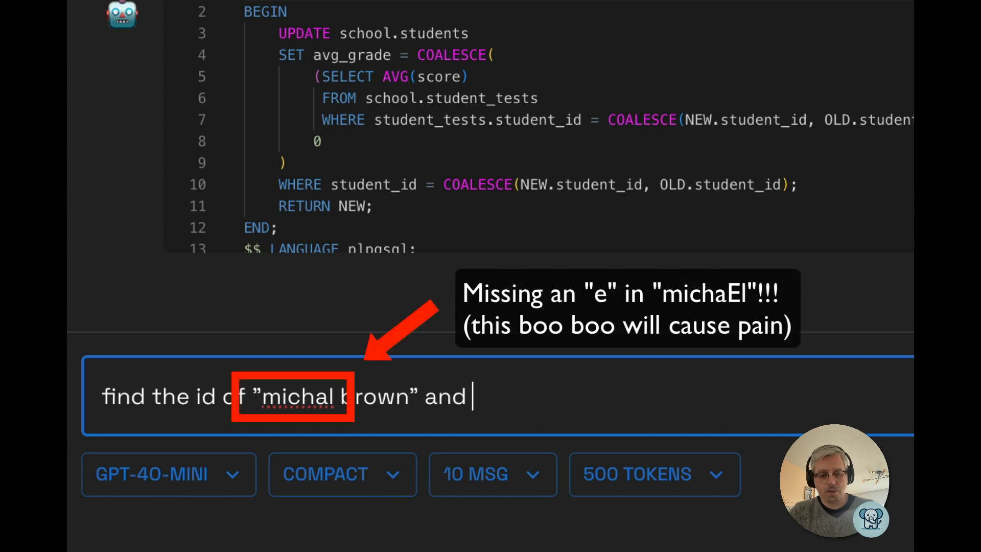
{"action": "type", "text": "dd a test"}
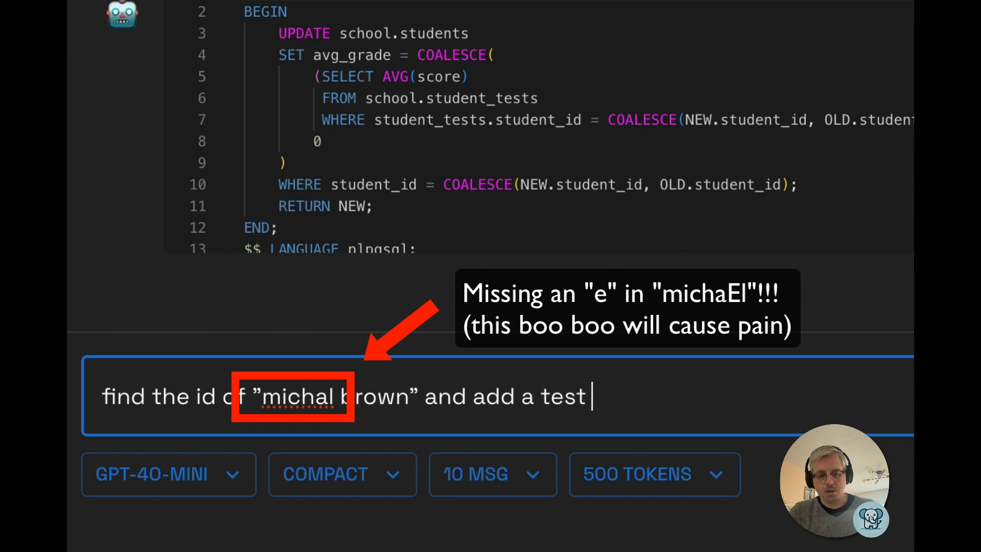
{"action": "type", "text": " for him on math with result "}
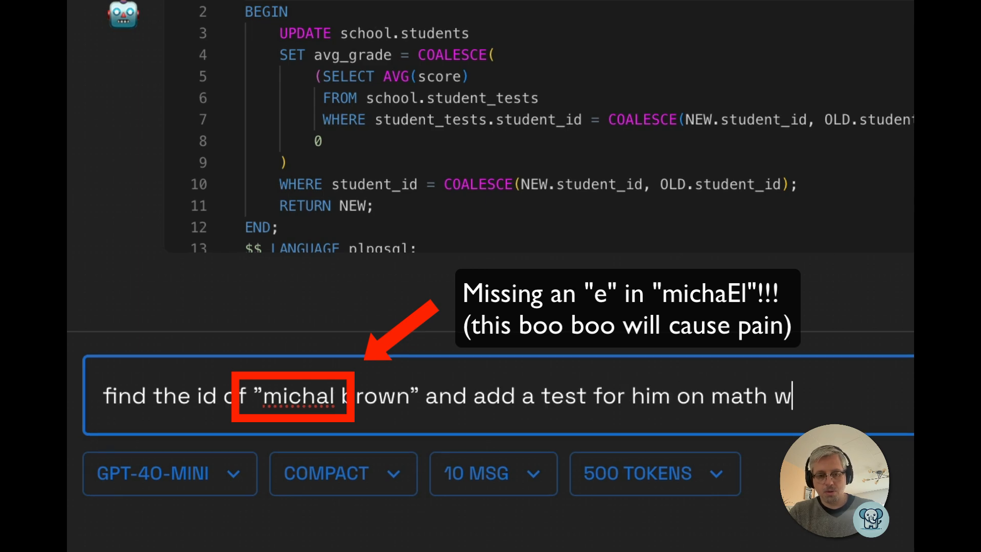
{"action": "type", "text": "2"}
{"action": "key", "text": "Return"}
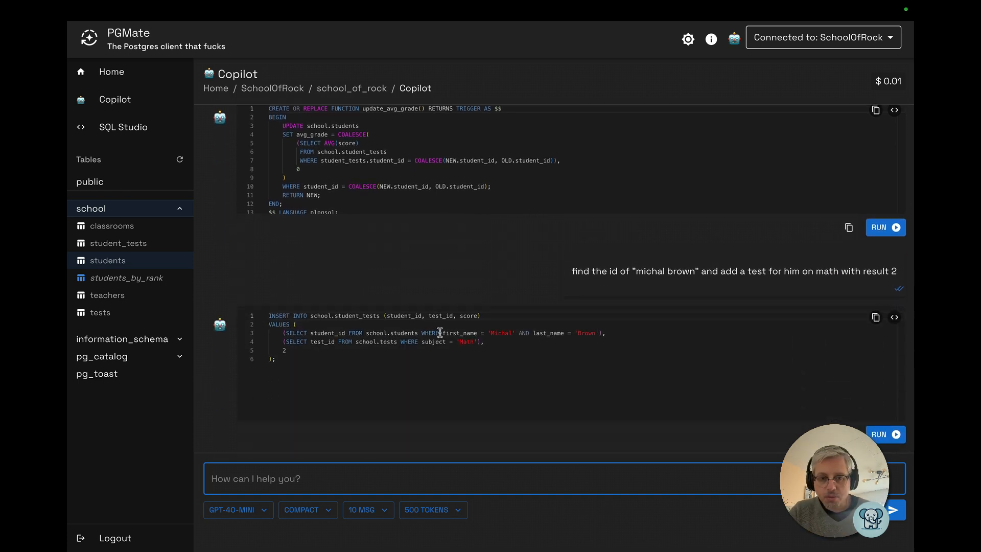
Run the generated INSERT into the student_tests table
{"action": "left_click", "coordinate": [417, 342]}
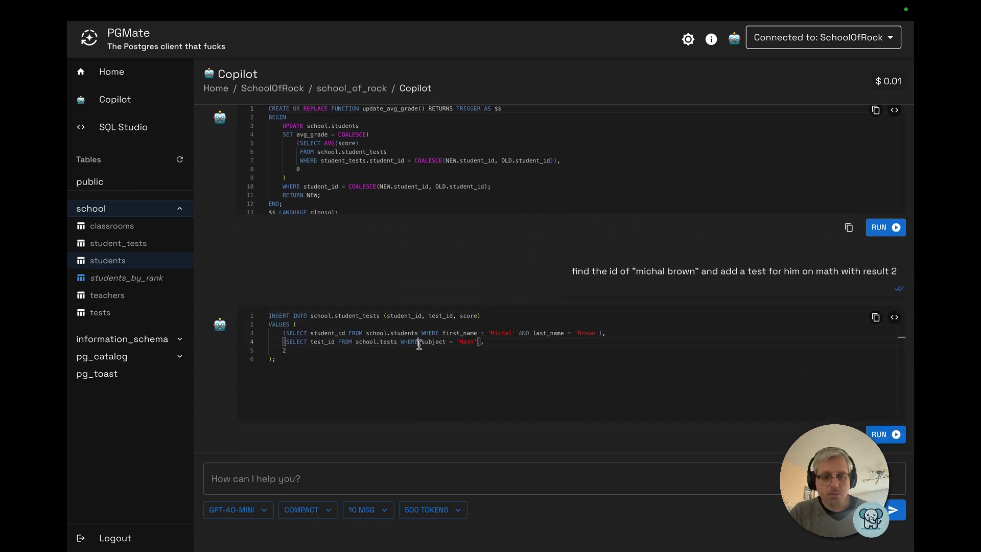
{"action": "left_click", "coordinate": [382, 352]}
{"action": "key", "text": "ctrl+Return"}
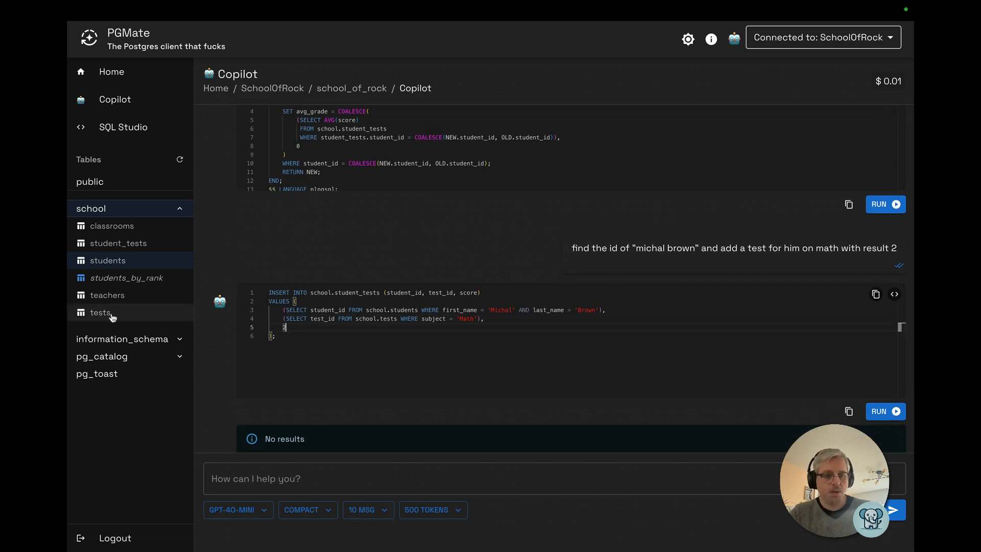
{"action": "left_click", "coordinate": [114, 264]}
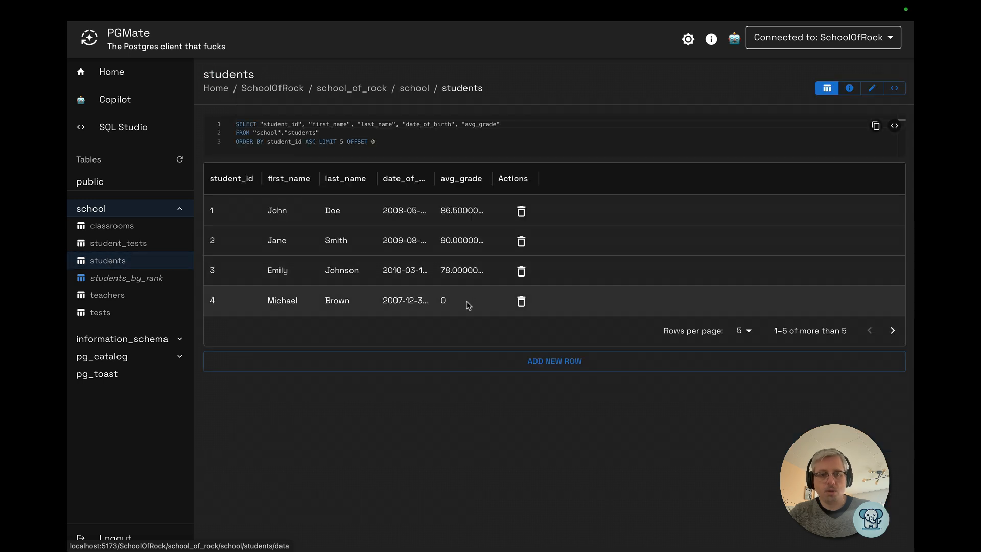
{"action": "left_click_drag", "start_coordinate": [343, 297], "coordinate": [486, 302]}
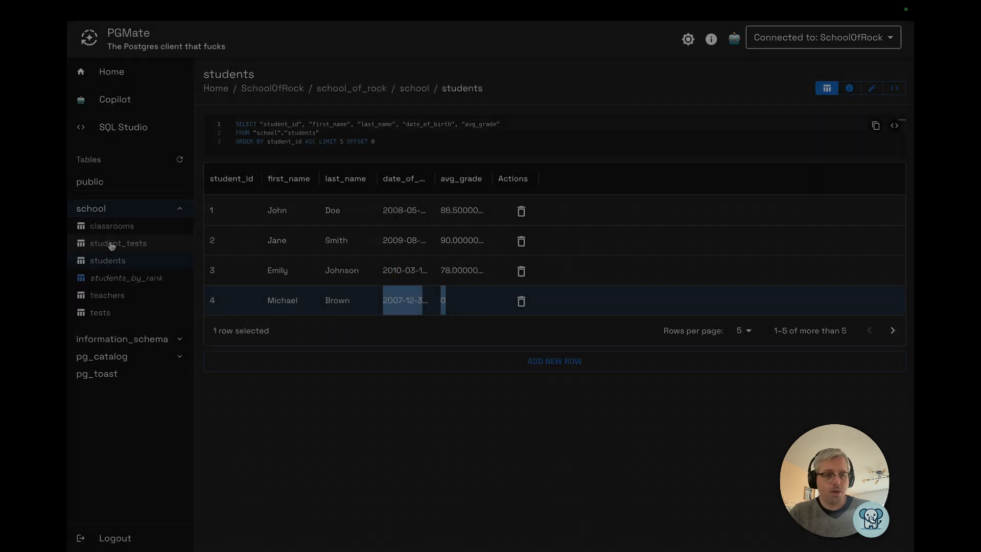
Show 25 rows per page in student_tests and delete the row with empty student and test ids
{"action": "left_click", "coordinate": [113, 244]}
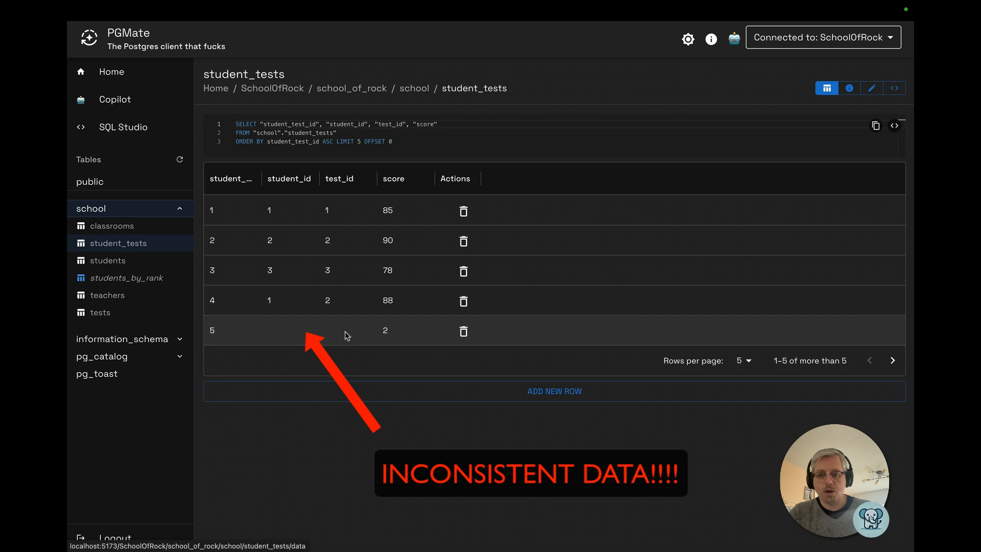
{"action": "left_click", "coordinate": [746, 362]}
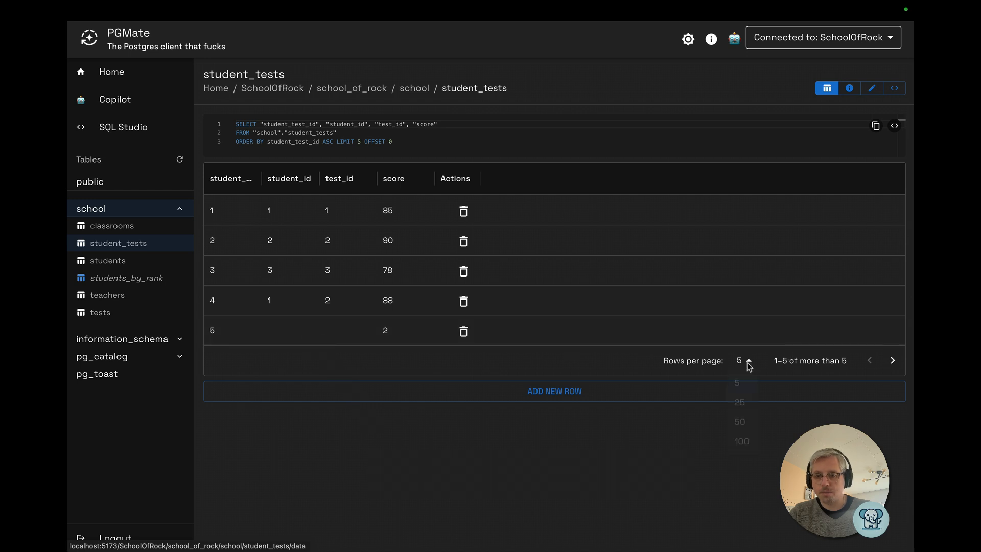
{"action": "left_click", "coordinate": [740, 405]}
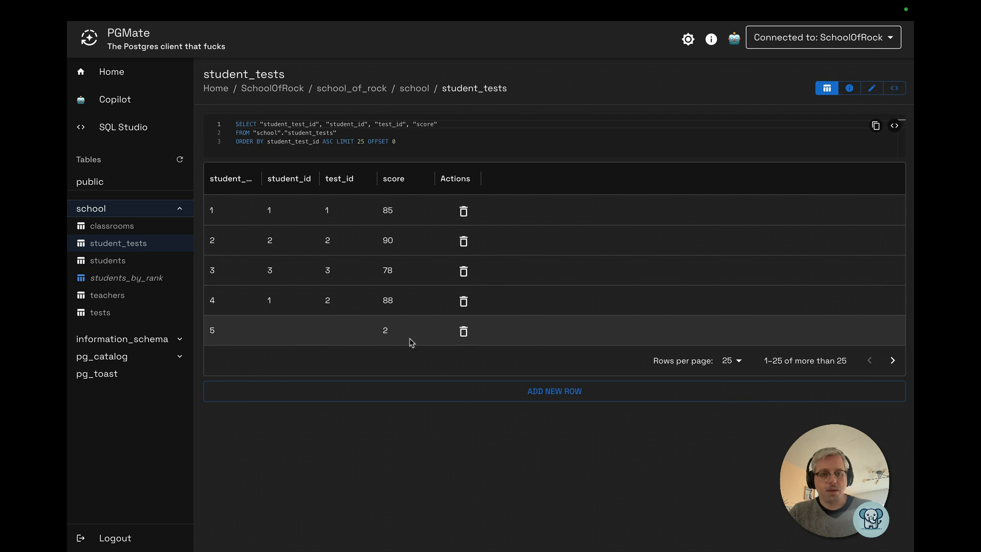
{"action": "left_click", "coordinate": [463, 331]}
{"action": "left_click", "coordinate": [585, 153]}
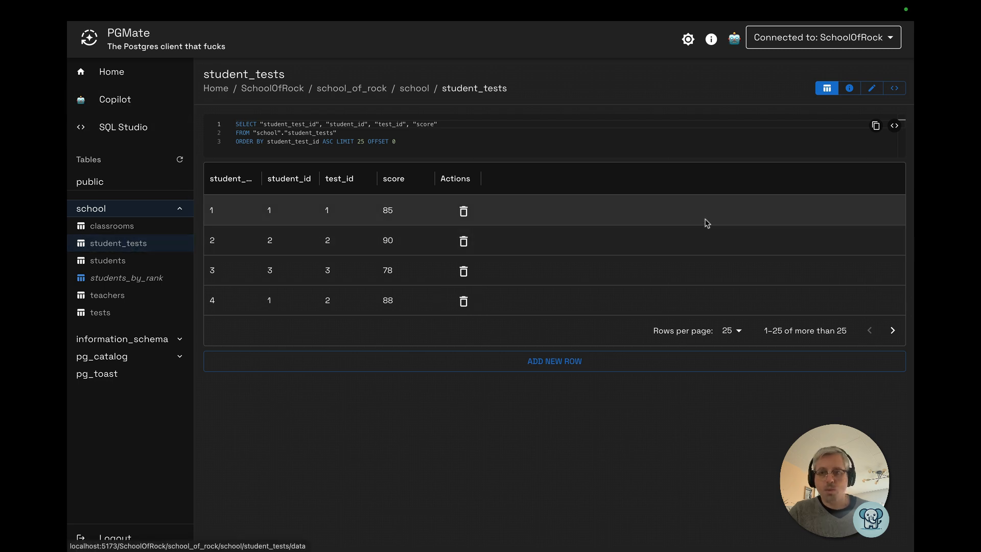
Review student_tests' column structure, then ask Copilot "take students test and update the foreigh keys to be not nullable"
{"action": "left_click", "coordinate": [871, 89]}
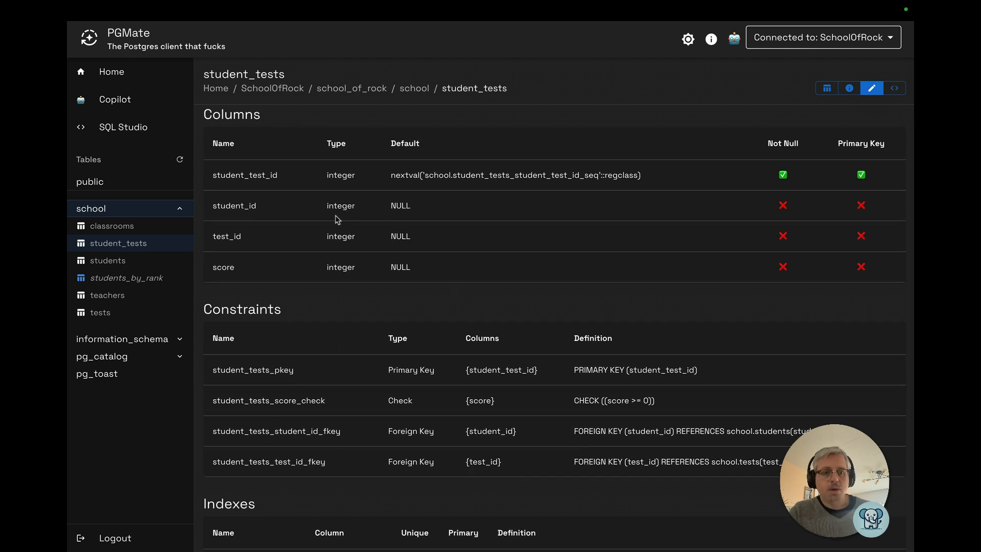
{"action": "left_click_drag", "start_coordinate": [231, 206], "coordinate": [237, 239]}
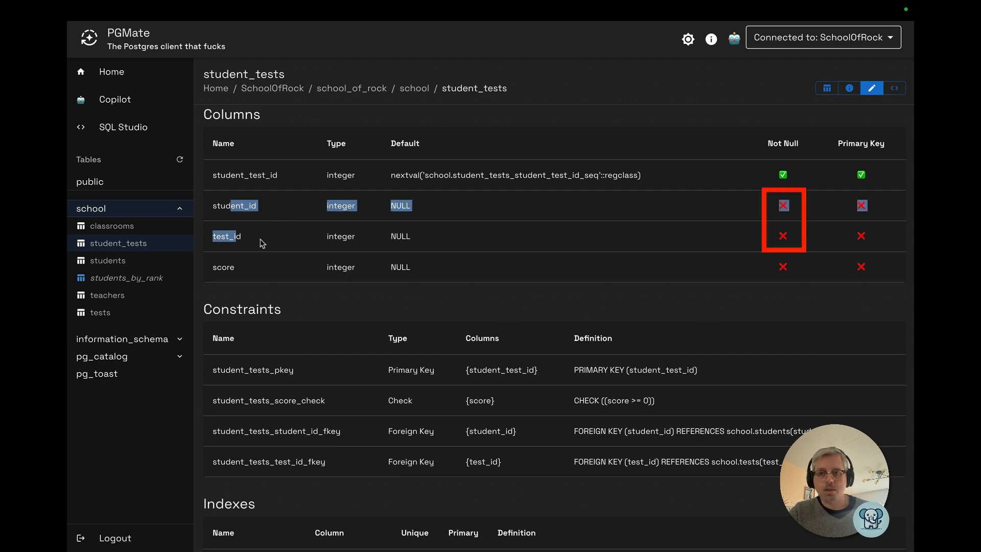
{"action": "left_click", "coordinate": [107, 98]}
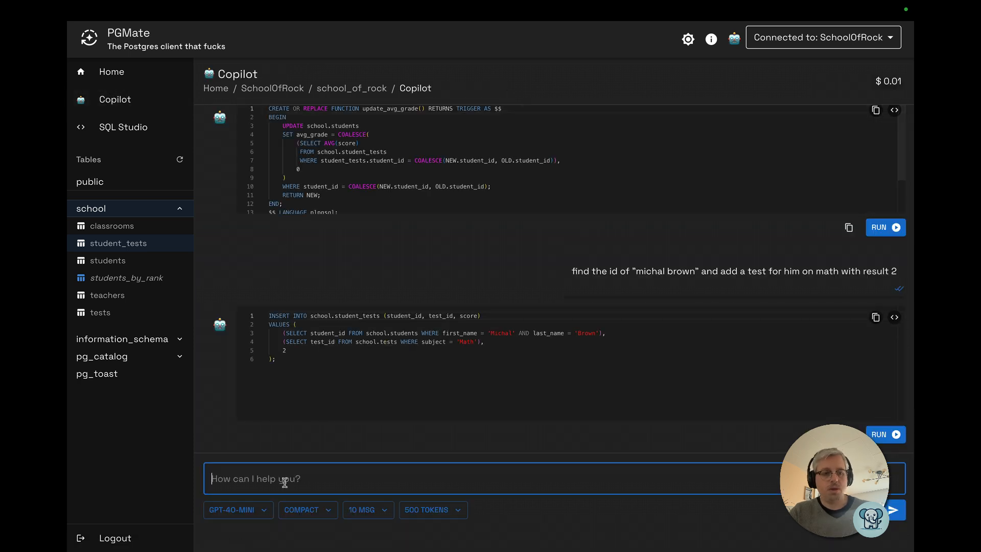
{"action": "type", "text": "take students test and"}
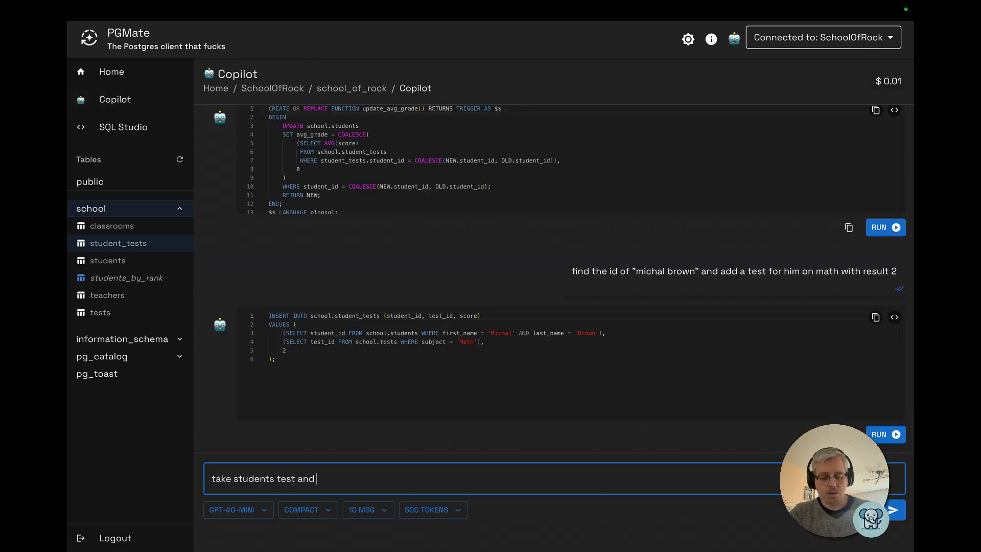
{"action": "type", "text": " update the foreigh keys to be bot n"}
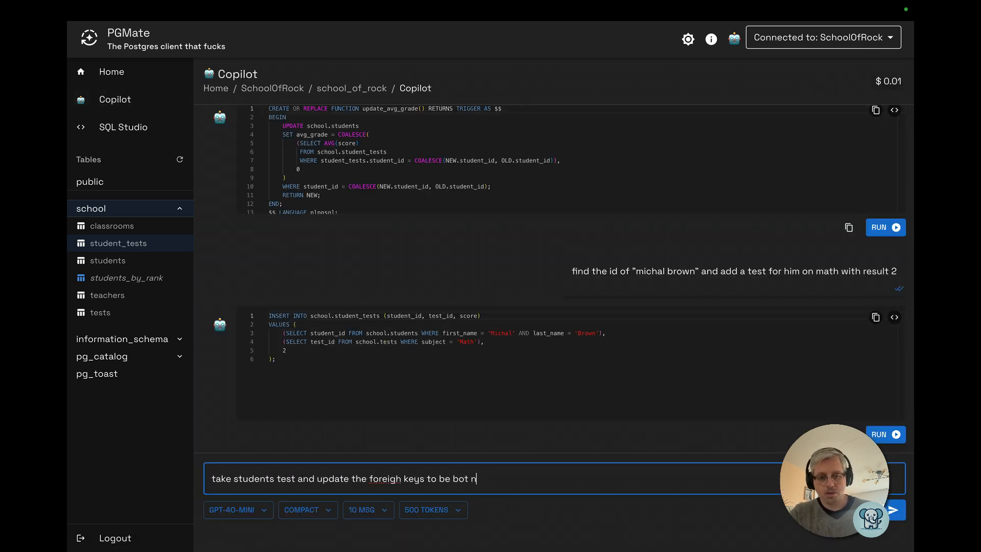
{"action": "type", "text": "ot nullable"}
{"action": "key", "text": "Return"}
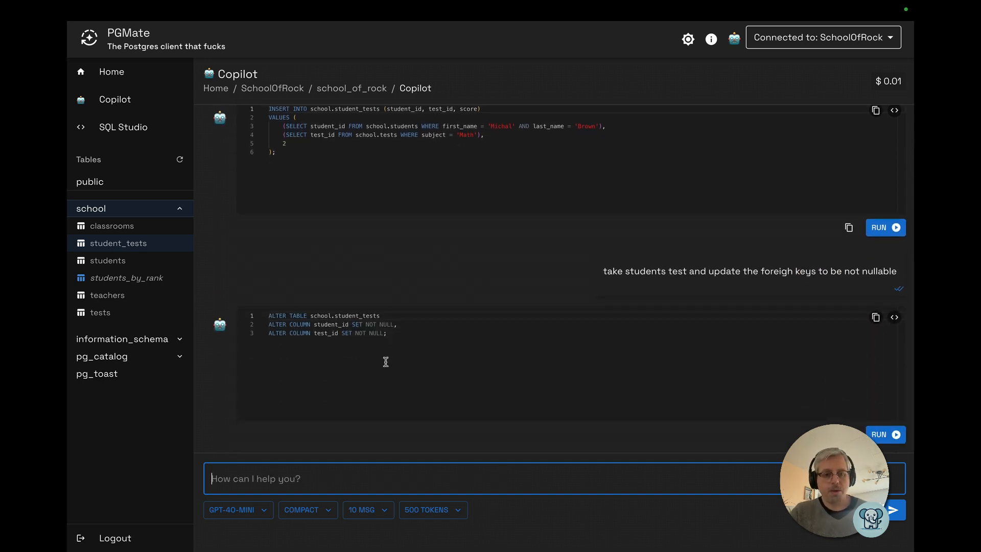
Run the ALTER TABLE setting student_id and test_id NOT NULL and check student_tests' structure
{"action": "left_click", "coordinate": [417, 333]}
{"action": "key", "text": "super+Return"}
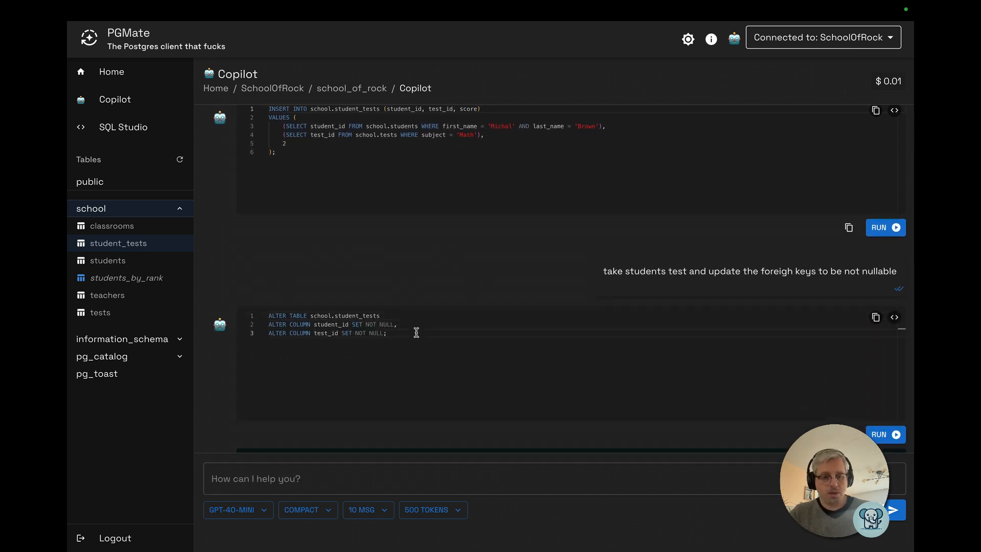
{"action": "left_click", "coordinate": [136, 243]}
{"action": "left_click", "coordinate": [872, 90]}
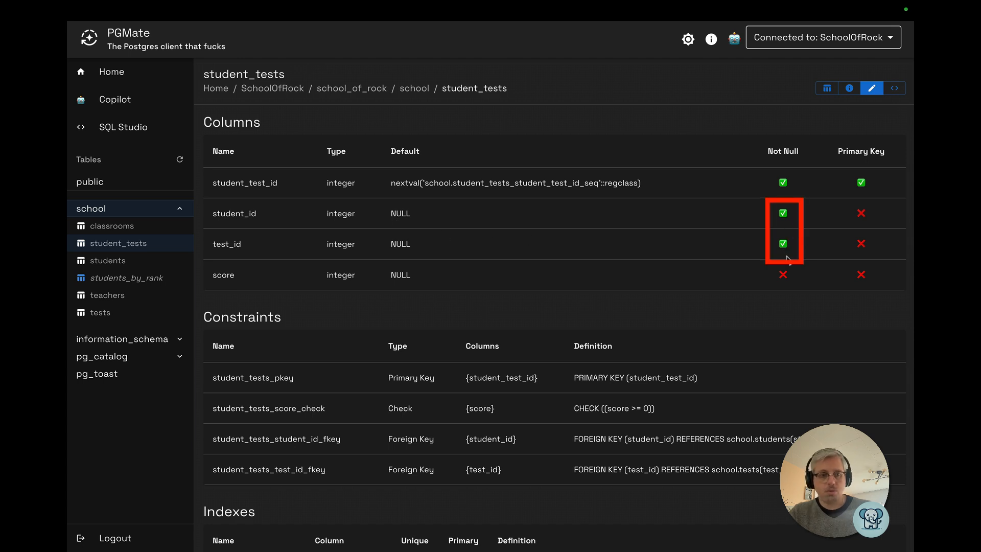
Examine the INSERT's student and test subqueries and the subject values in the tests table
{"action": "left_click", "coordinate": [97, 101]}
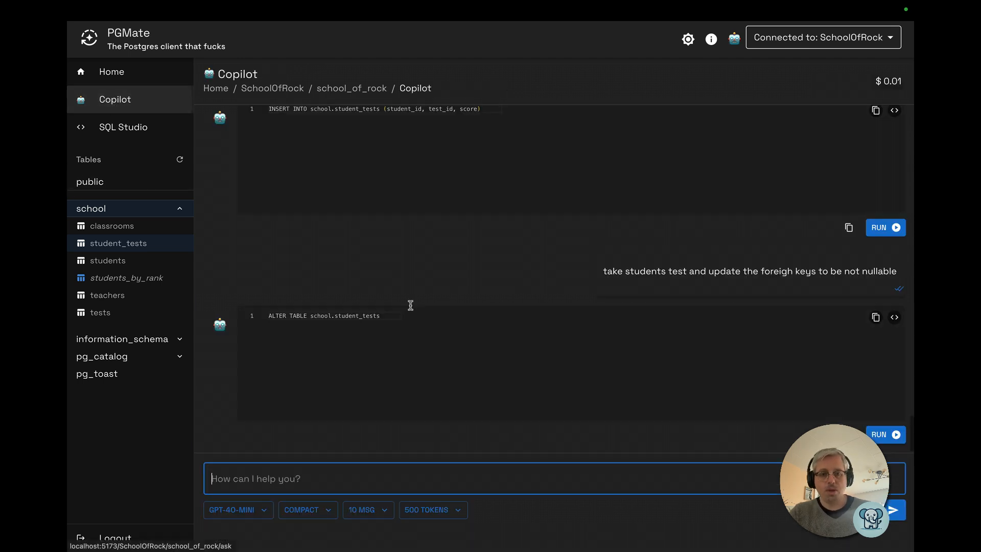
{"action": "scroll", "coordinate": [434, 328], "scroll_direction": "up", "scroll_amount": 3}
{"action": "left_click", "coordinate": [351, 260]}
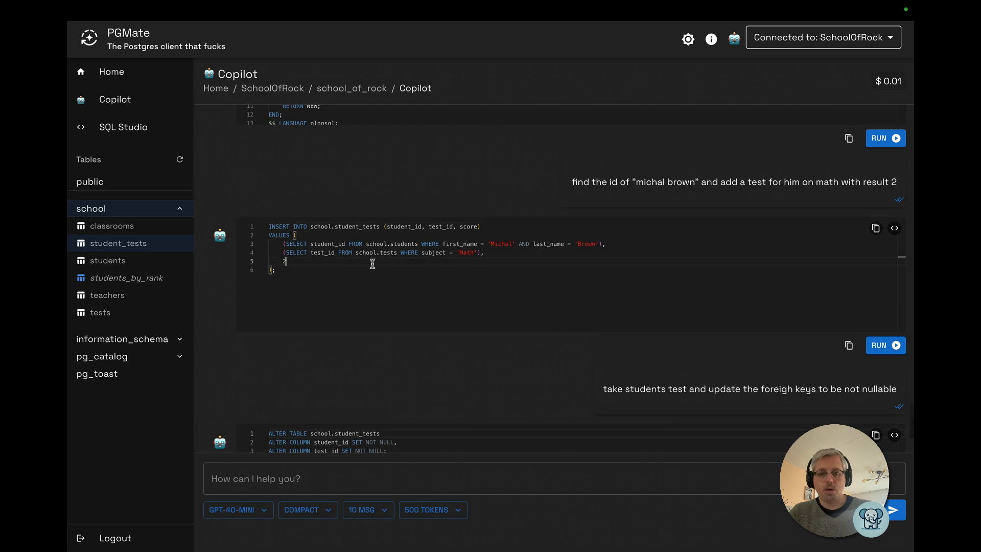
{"action": "left_click", "coordinate": [356, 275]}
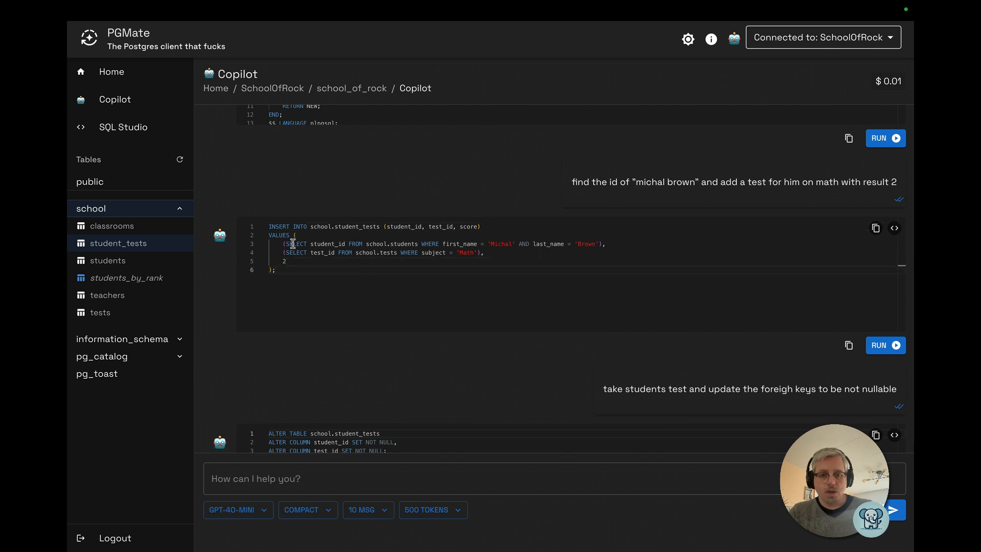
{"action": "left_click_drag", "start_coordinate": [293, 244], "coordinate": [402, 247]}
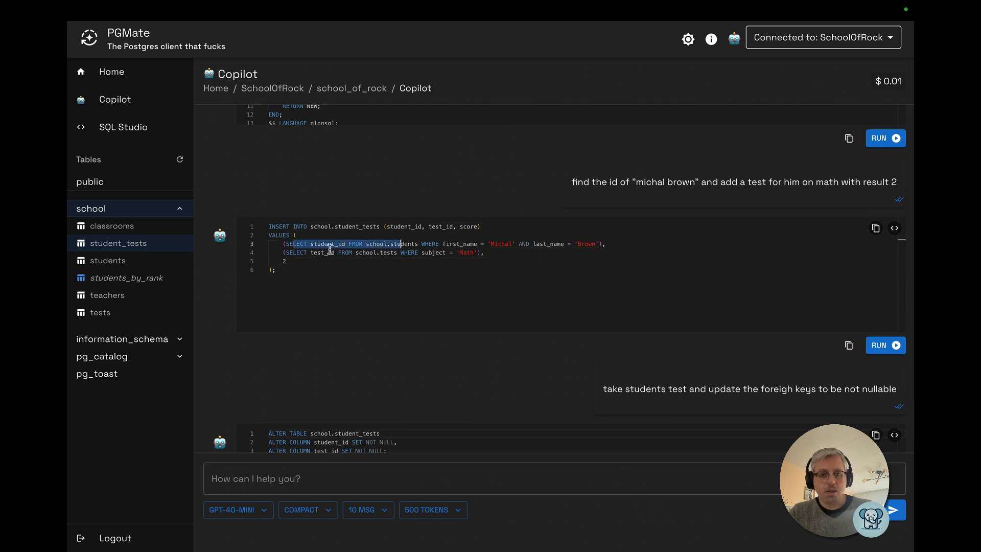
{"action": "left_click_drag", "start_coordinate": [312, 252], "coordinate": [408, 253]}
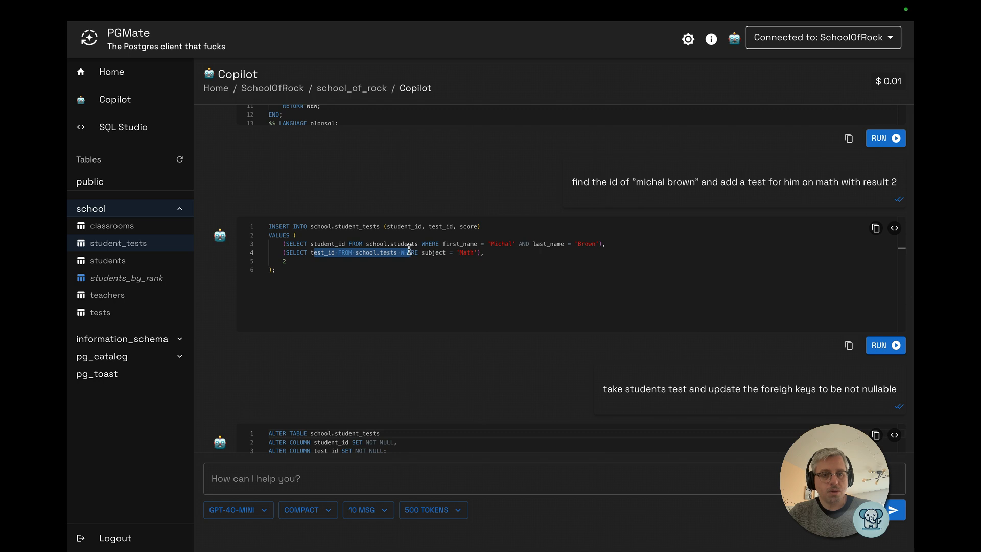
{"action": "left_click", "coordinate": [408, 253]}
{"action": "left_click_drag", "start_coordinate": [400, 253], "coordinate": [457, 256]}
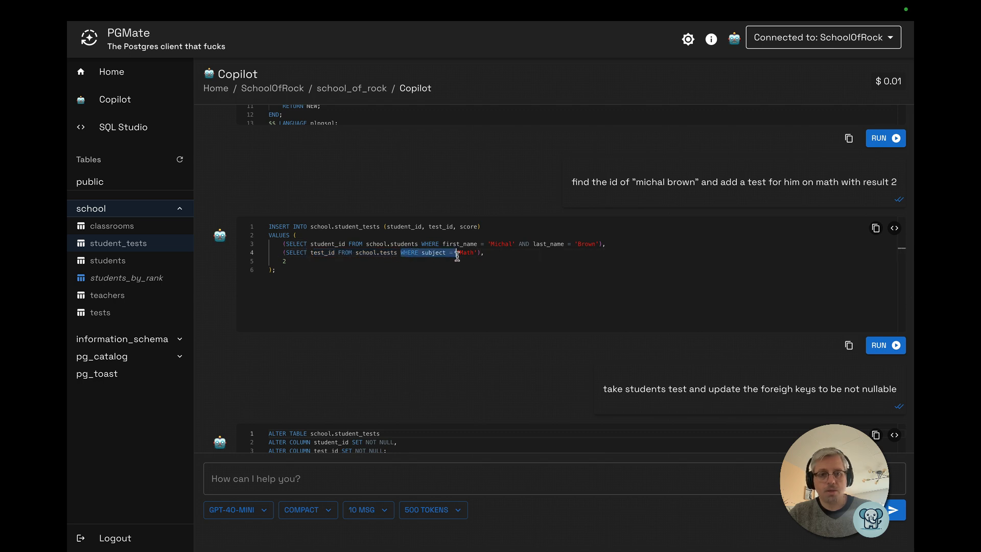
{"action": "left_click", "coordinate": [387, 252]}
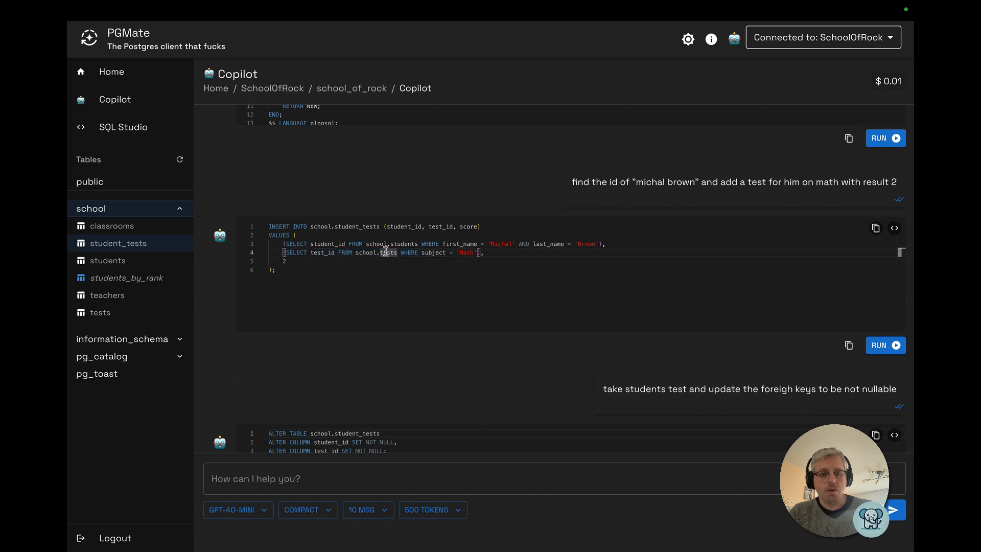
{"action": "left_click", "coordinate": [100, 313]}
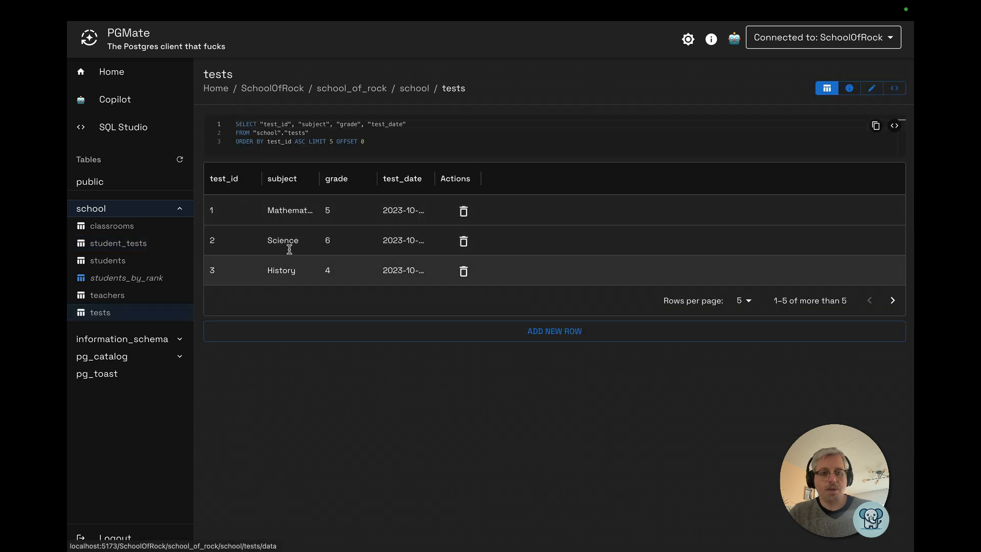
{"action": "left_click_drag", "start_coordinate": [317, 178], "coordinate": [349, 178]}
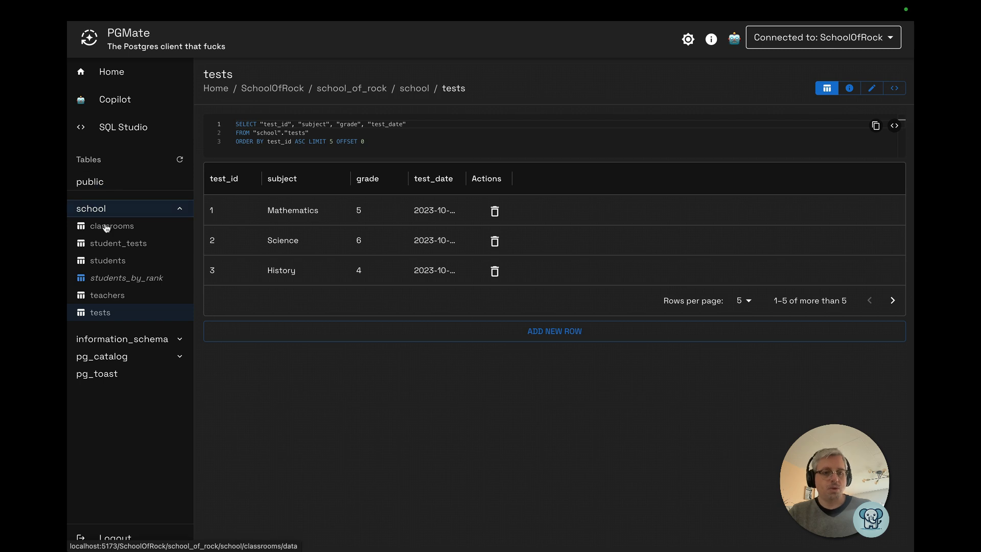
Run the generated INSERT into student_tests again
{"action": "left_click", "coordinate": [122, 129]}
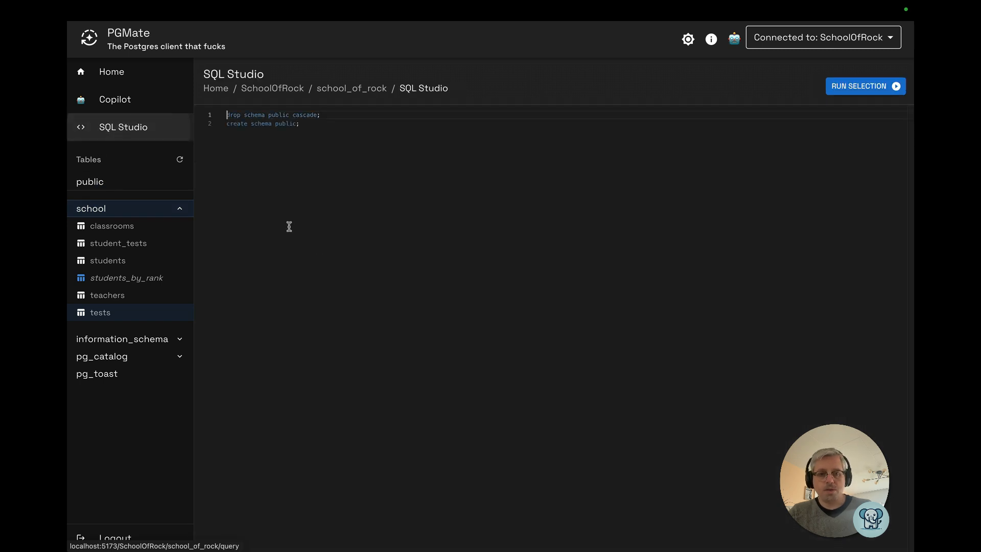
{"action": "left_click", "coordinate": [101, 102]}
{"action": "scroll", "coordinate": [458, 167], "scroll_direction": "up", "scroll_amount": 2}
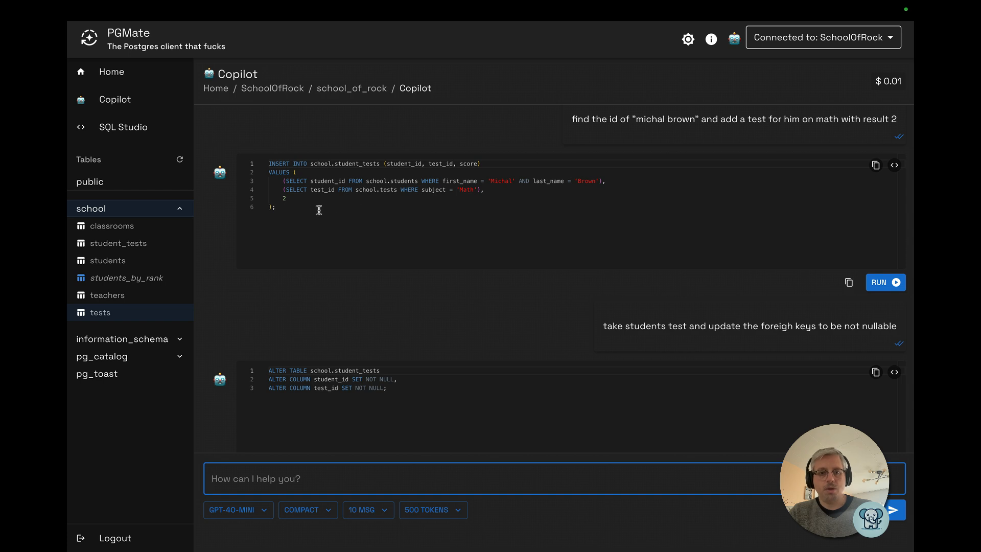
{"action": "left_click", "coordinate": [498, 190]}
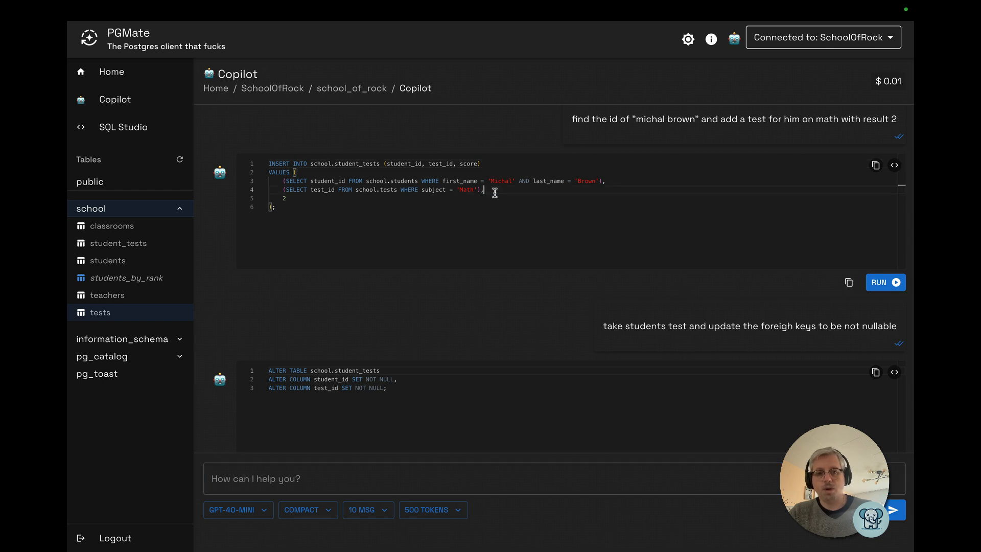
{"action": "left_click", "coordinate": [406, 183]}
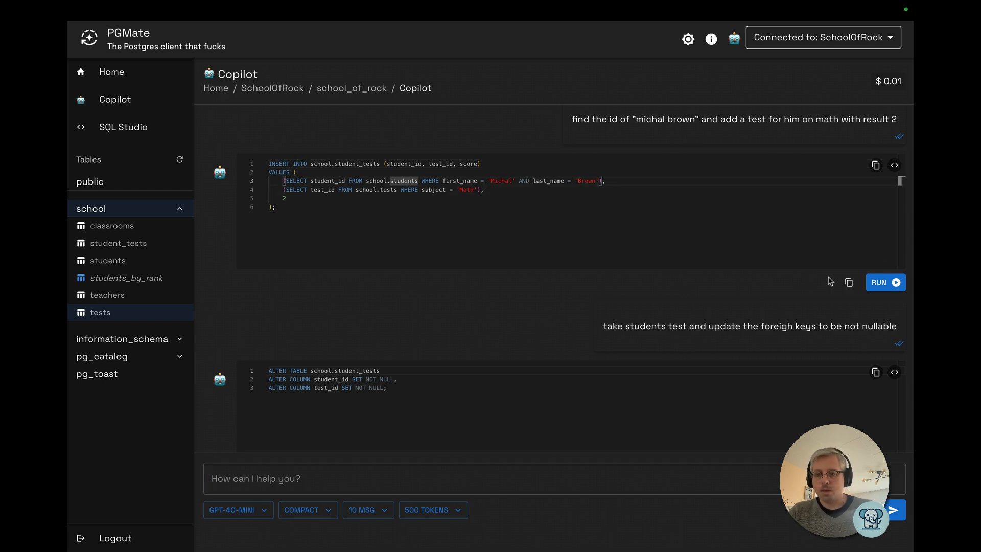
{"action": "left_click", "coordinate": [885, 282]}
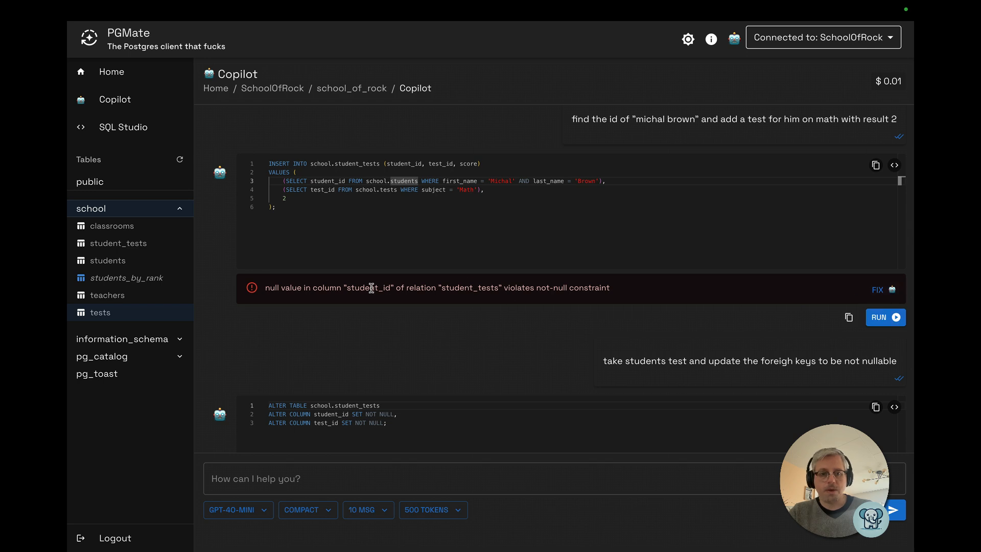
Copy the INSERT statement and switch Copilot to the gpt-4o model with full context
{"action": "left_click_drag", "start_coordinate": [360, 288], "coordinate": [569, 289]}
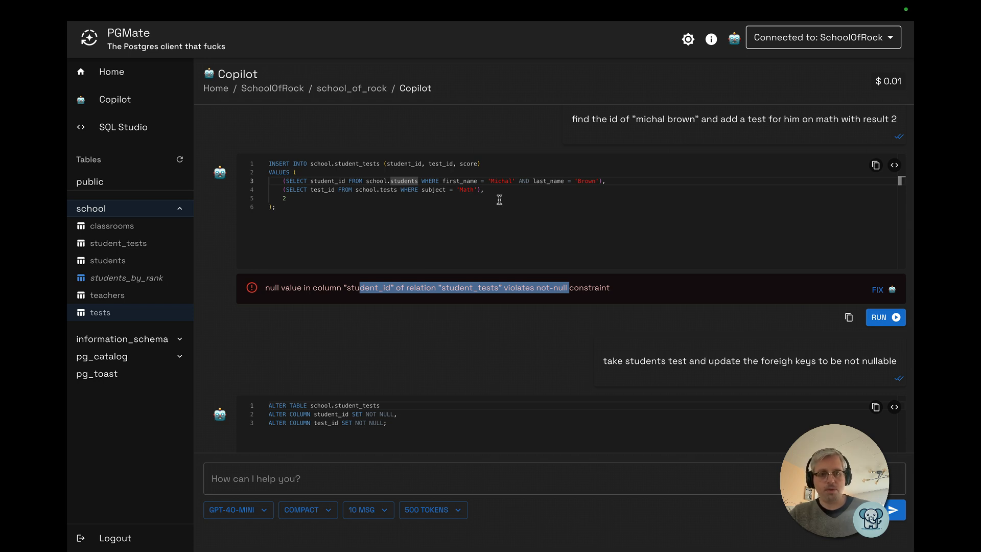
{"action": "left_click", "coordinate": [409, 200]}
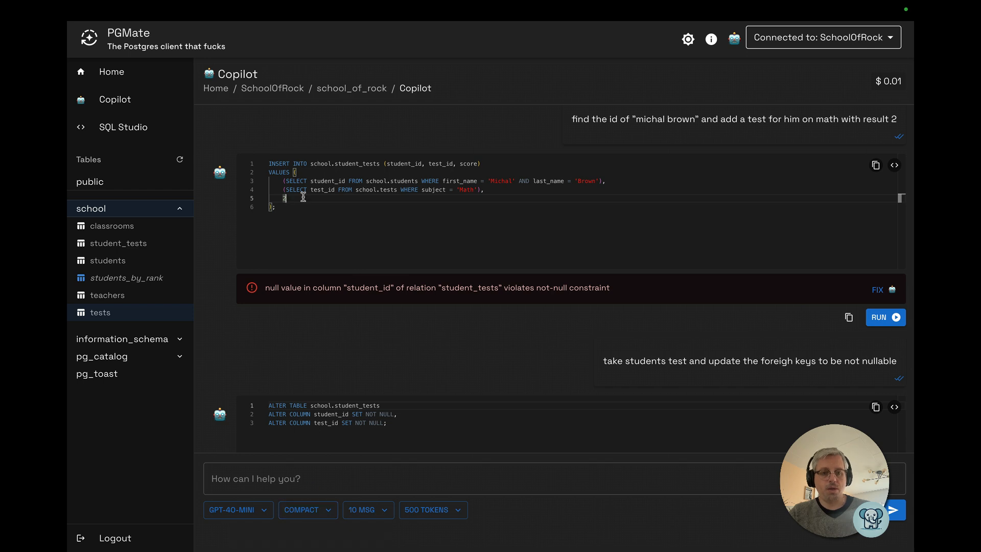
{"action": "key", "text": "ctrl+a"}
{"action": "key", "text": "ctrl+c"}
{"action": "left_click", "coordinate": [252, 507]}
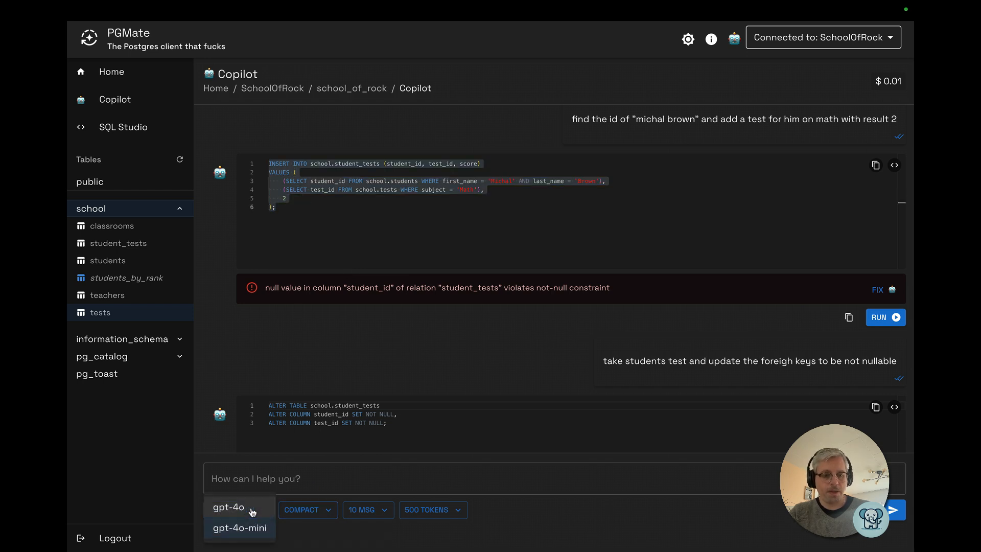
{"action": "left_click", "coordinate": [238, 506]}
{"action": "left_click", "coordinate": [299, 510]}
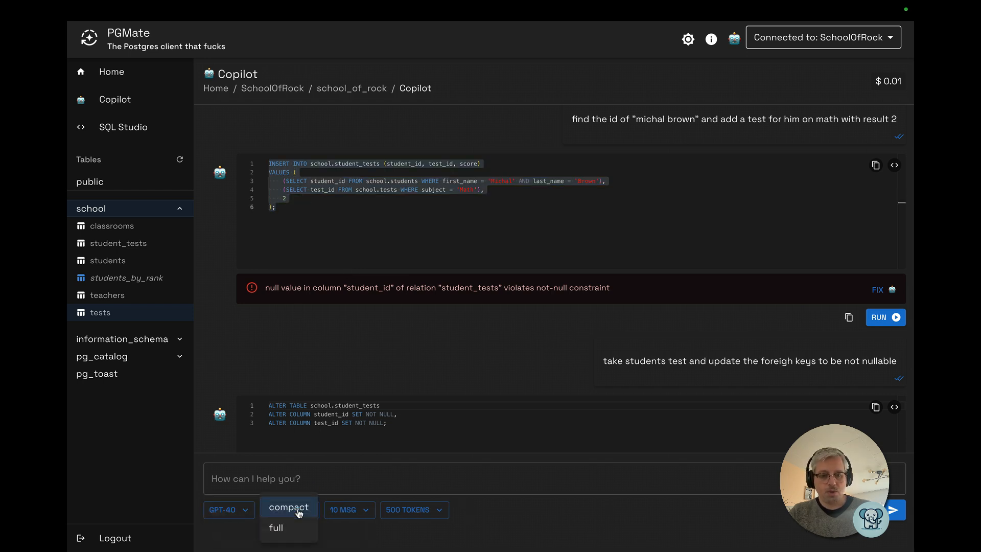
{"action": "left_click", "coordinate": [278, 528]}
Paste the INSERT into Copilot and ask: "it doesn't find the proper ids, try case insensitive and full text search?"
{"action": "left_click", "coordinate": [293, 481]}
{"action": "key", "text": "ctrl+v"}
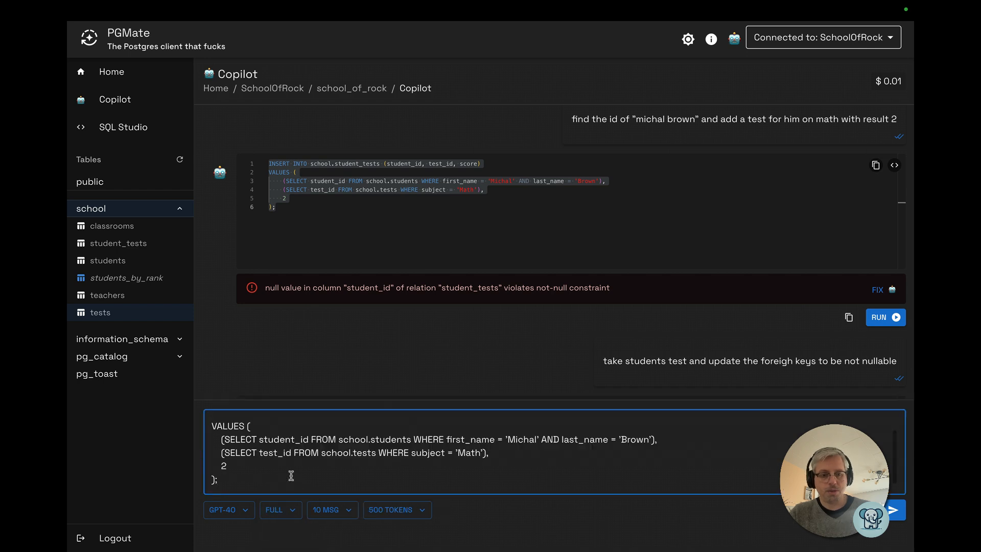
{"action": "key", "text": "shift+Return"}
{"action": "key", "text": "shift+Return"}
{"action": "type", "text": "it doesn't find the proper "}
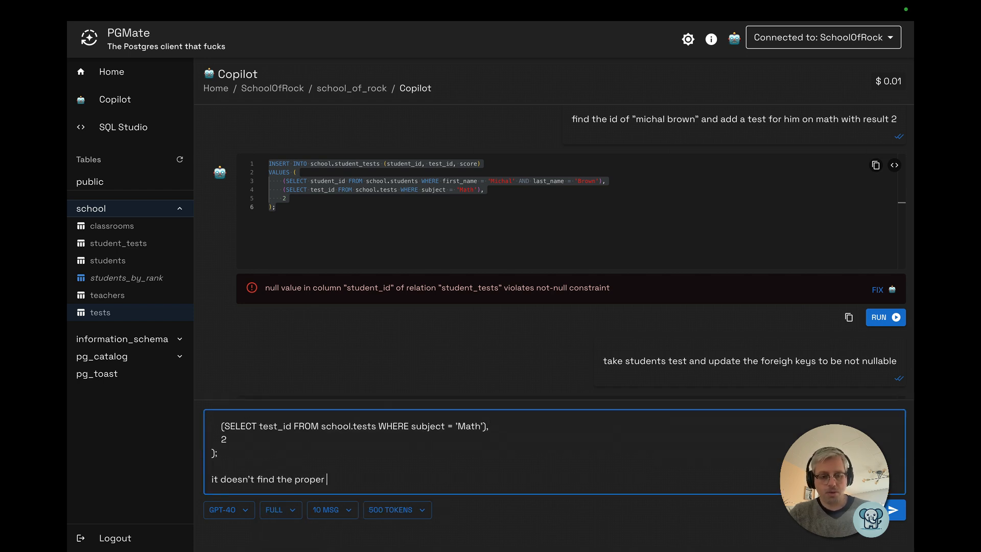
{"action": "type", "text": "ids, try case insensitive "}
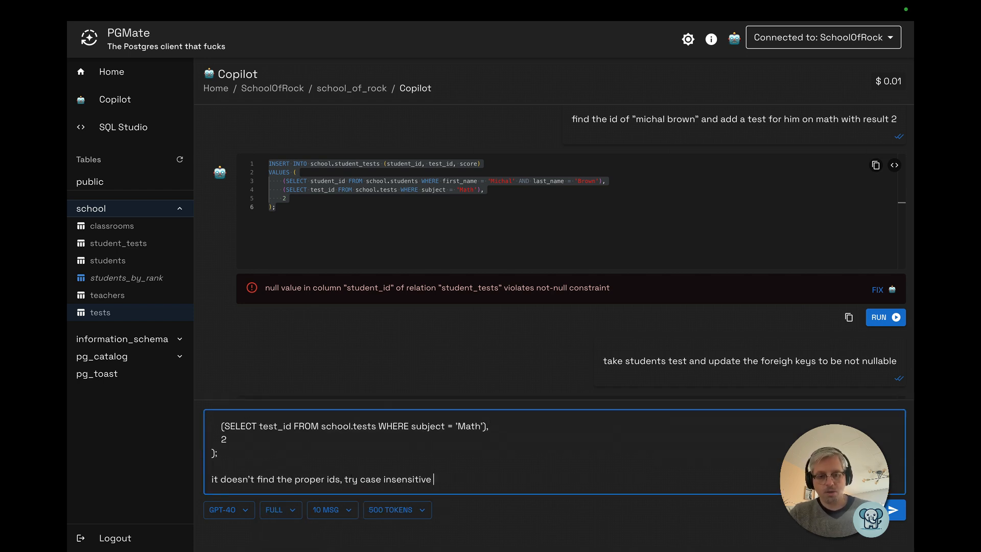
{"action": "type", "text": "and full text search?"}
{"action": "key", "text": "Return"}
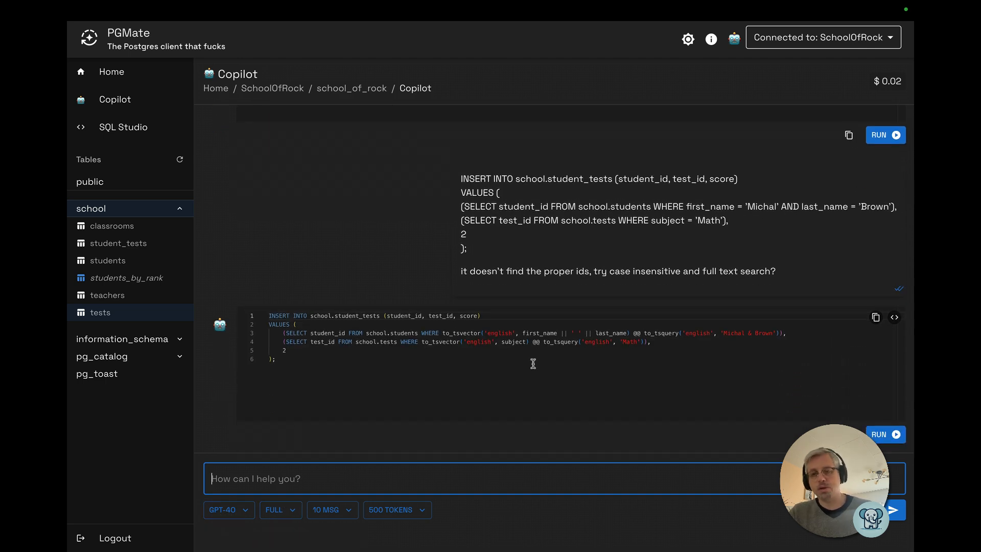
Try to run the generated full-text-search INSERT into student_tests
{"action": "mouse_move", "coordinate": [896, 86]}
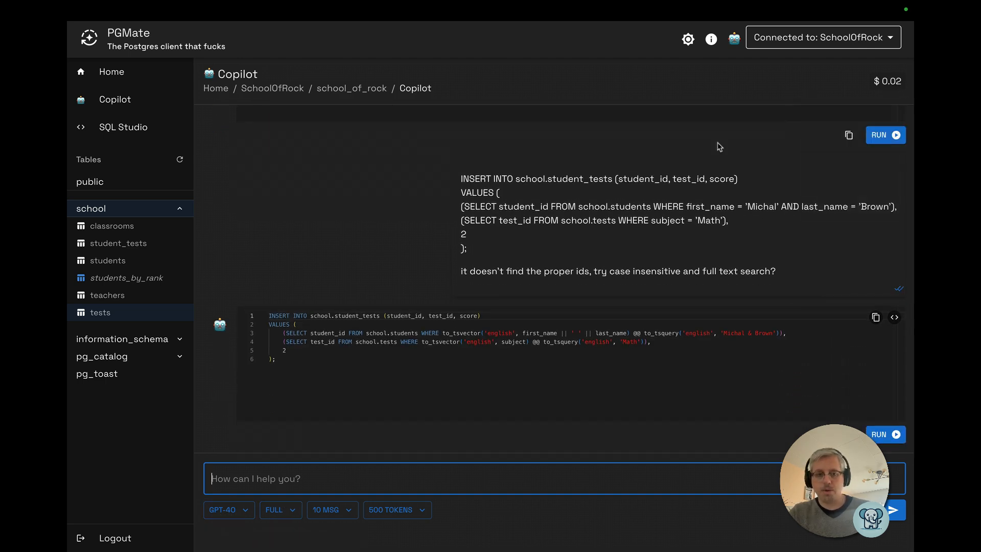
{"action": "left_click", "coordinate": [328, 362]}
{"action": "key", "text": "ctrl+Return"}
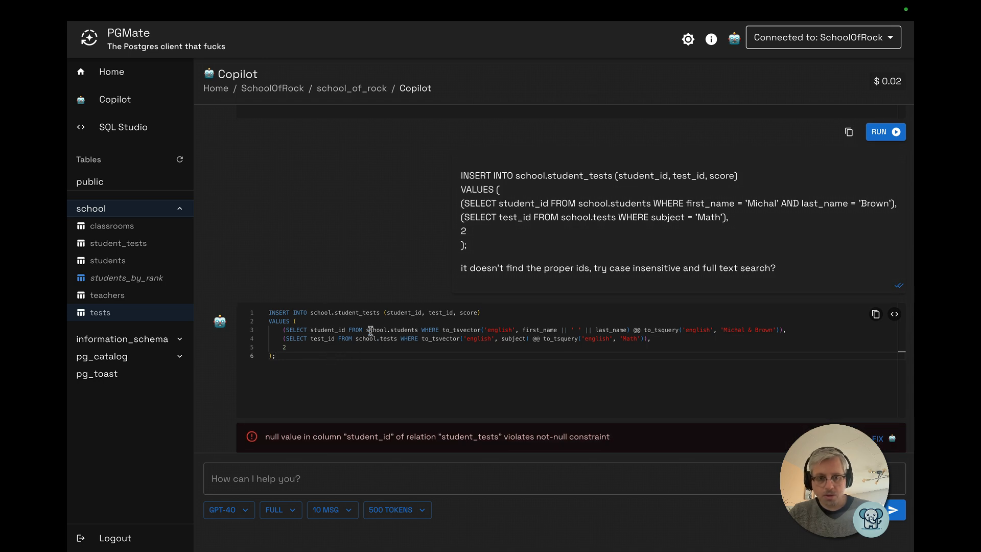
Tell Copilot to use matching like "ilike %xxx%" instead of the to_tsvector full-text search
{"action": "left_click_drag", "start_coordinate": [368, 329], "coordinate": [643, 336]}
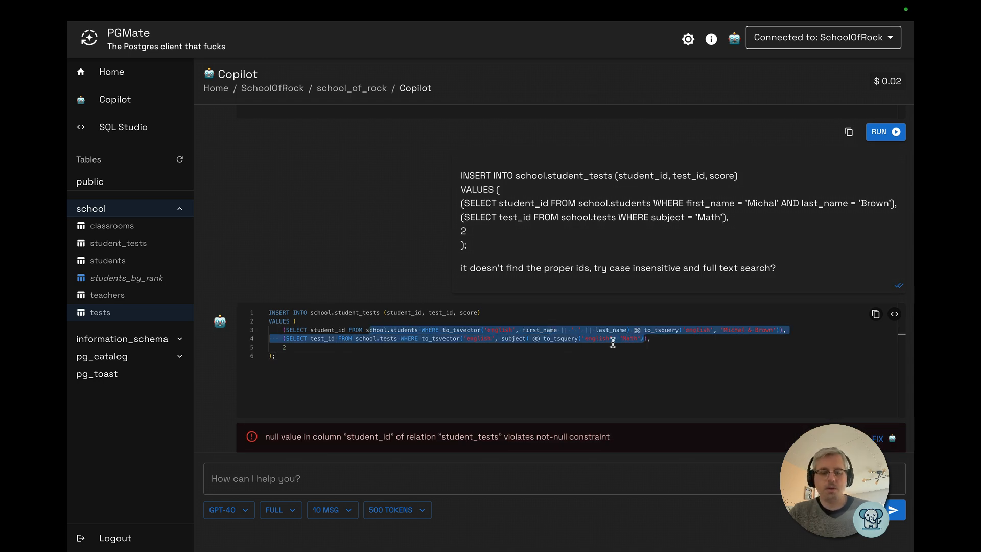
{"action": "left_click", "coordinate": [500, 330]}
{"action": "left_click", "coordinate": [406, 331]}
{"action": "left_click_drag", "start_coordinate": [404, 330], "coordinate": [509, 330]}
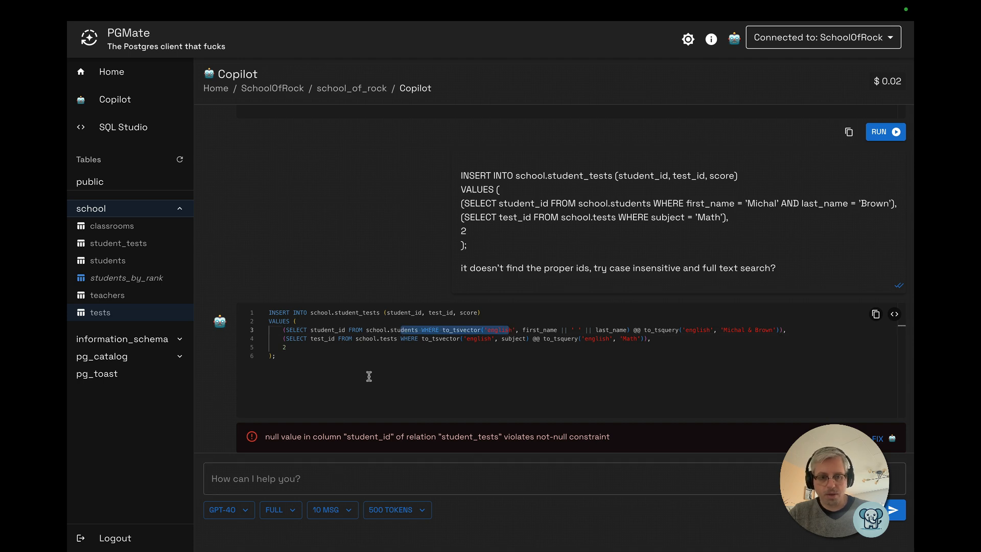
{"action": "left_click", "coordinate": [301, 467]}
{"action": "type", "text": "i"}
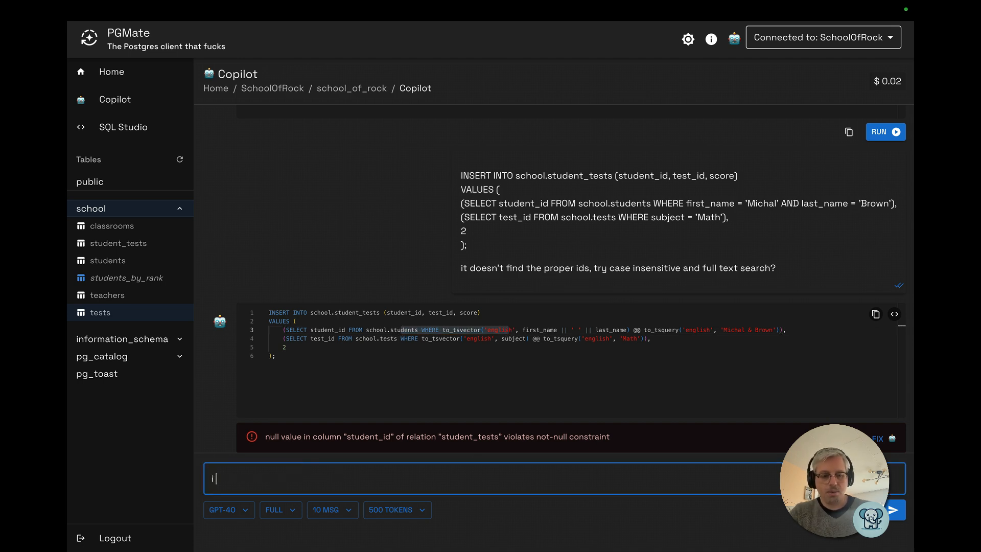
{"action": "type", "text": " means ”ilike %xxx%”"}
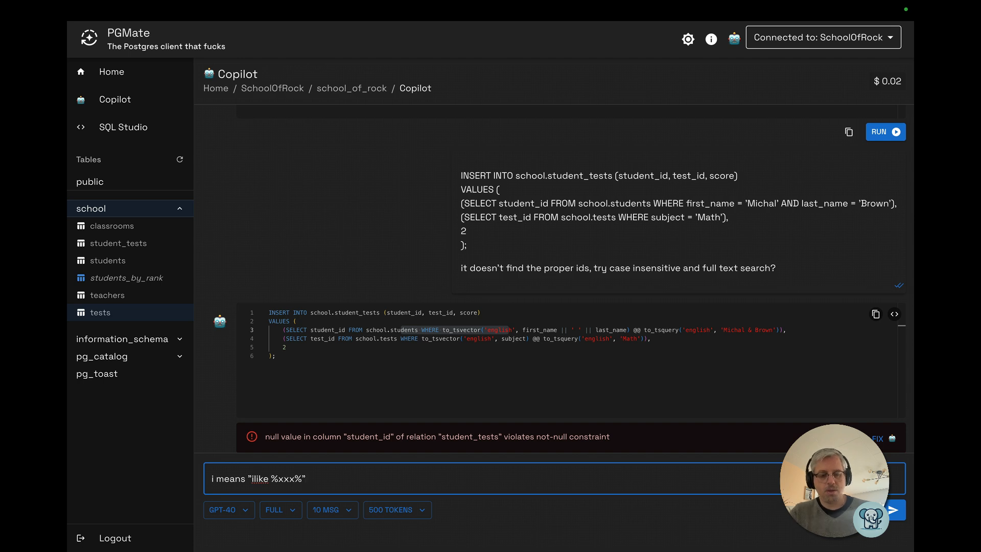
{"action": "key", "text": "Return"}
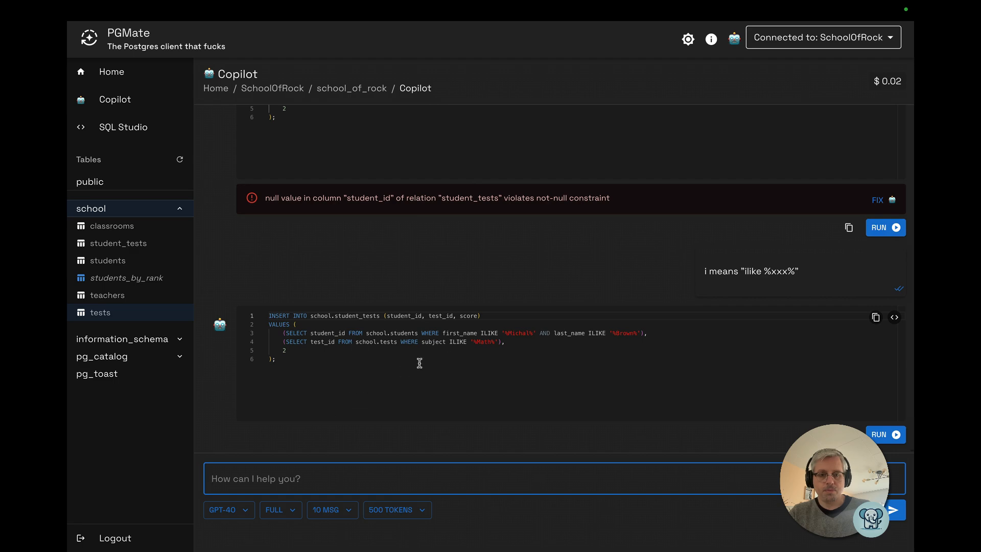
Run the generated ILIKE INSERT and send it to SQL Studio
{"action": "left_click", "coordinate": [449, 345]}
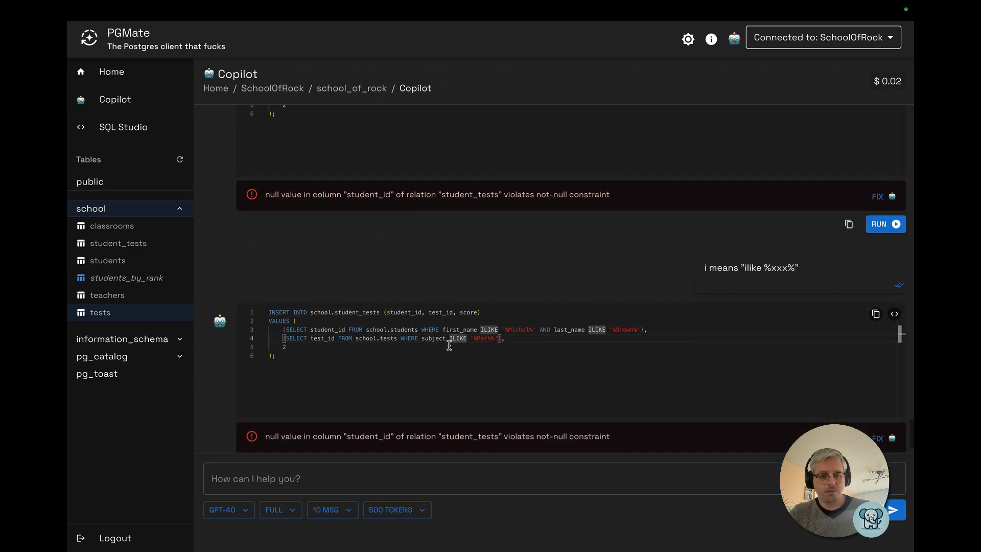
{"action": "left_click", "coordinate": [362, 331]}
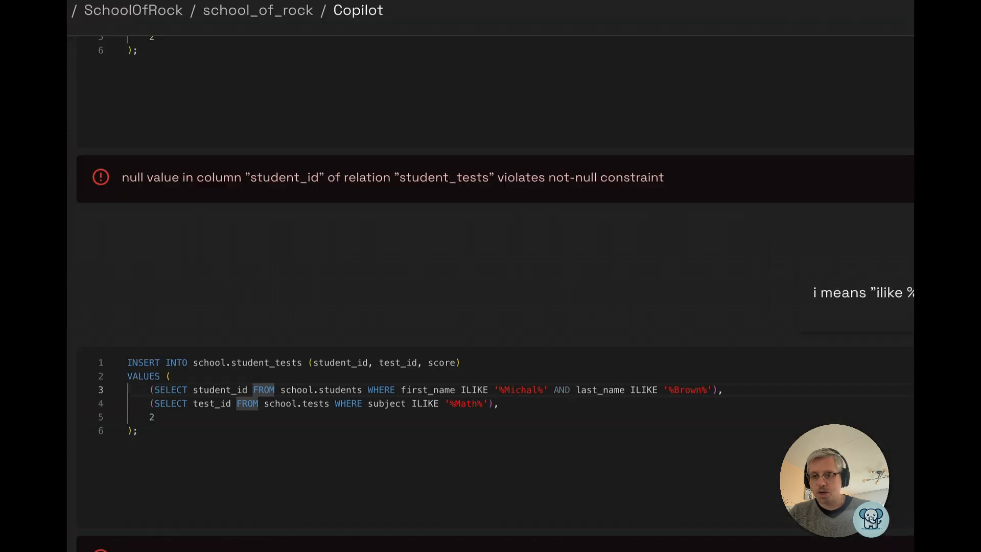
{"action": "left_click", "coordinate": [894, 360]}
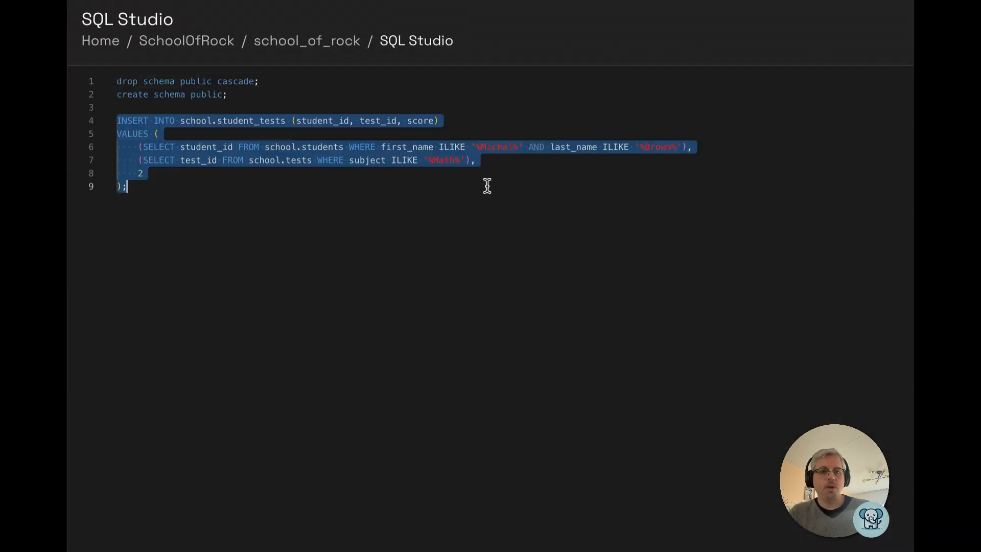
Copy the student_id subquery to a new line at the end of the script and run it alone
{"action": "left_click", "coordinate": [377, 157]}
{"action": "key", "text": "Up"}
{"action": "key", "text": "Home"}
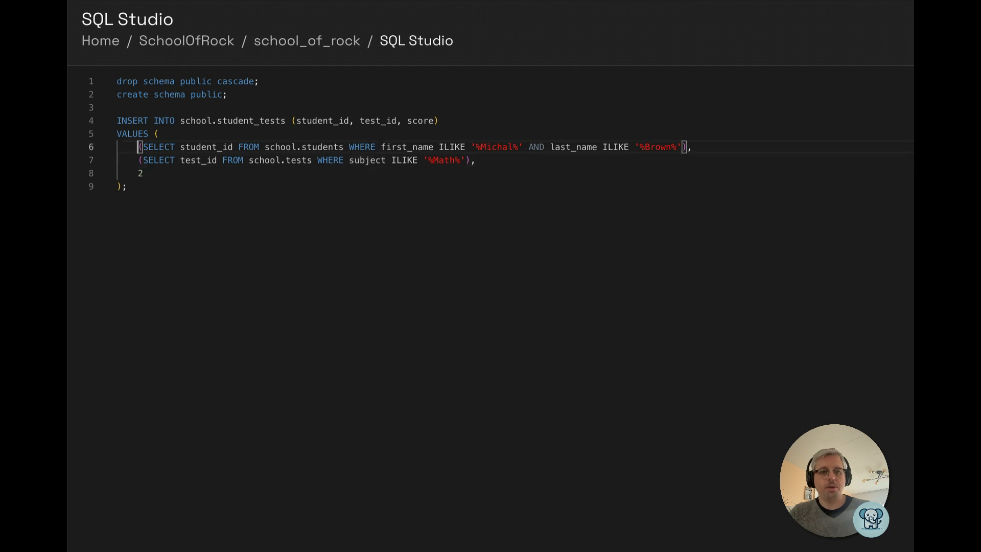
{"action": "key", "text": "Right"}
{"action": "key", "text": "shift+End"}
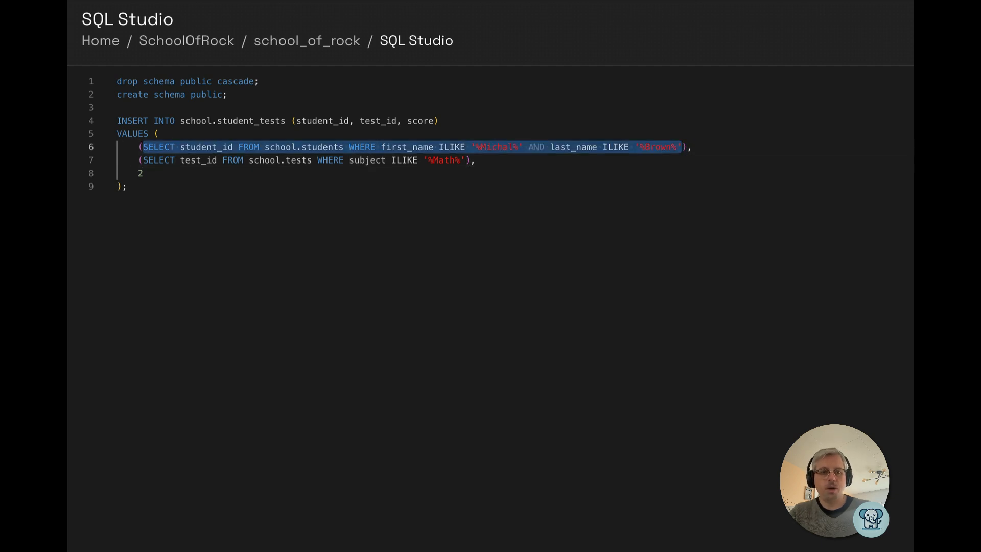
{"action": "key", "text": "ctrl+c"}
{"action": "key", "text": "Right"}
{"action": "key", "text": "ctrl+End"}
{"action": "key", "text": "Return"}
{"action": "key", "text": "Return"}
{"action": "key", "text": "Return"}
{"action": "key", "text": "ctrl+v"}
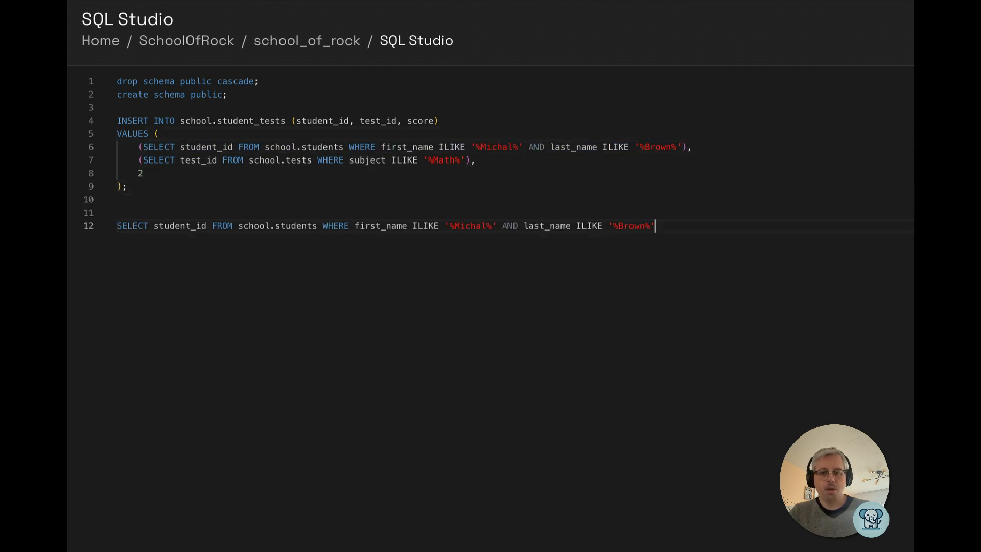
{"action": "type", "text": ";"}
{"action": "key", "text": "ctrl+Return"}
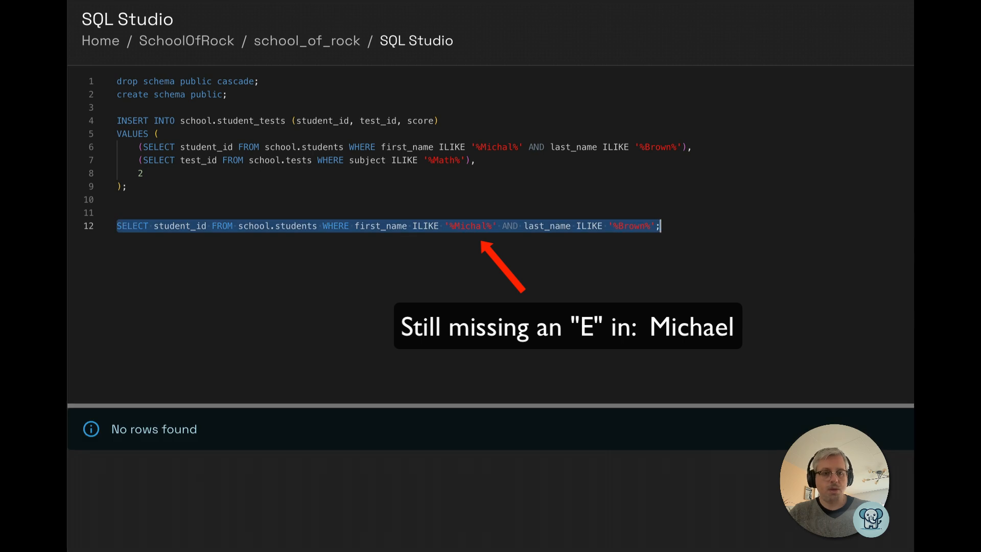
Add and run a query selecting all rows from school.students
{"action": "key", "text": "End"}
{"action": "key", "text": "Return"}
{"action": "key", "text": "Return"}
{"action": "type", "text": "se"}
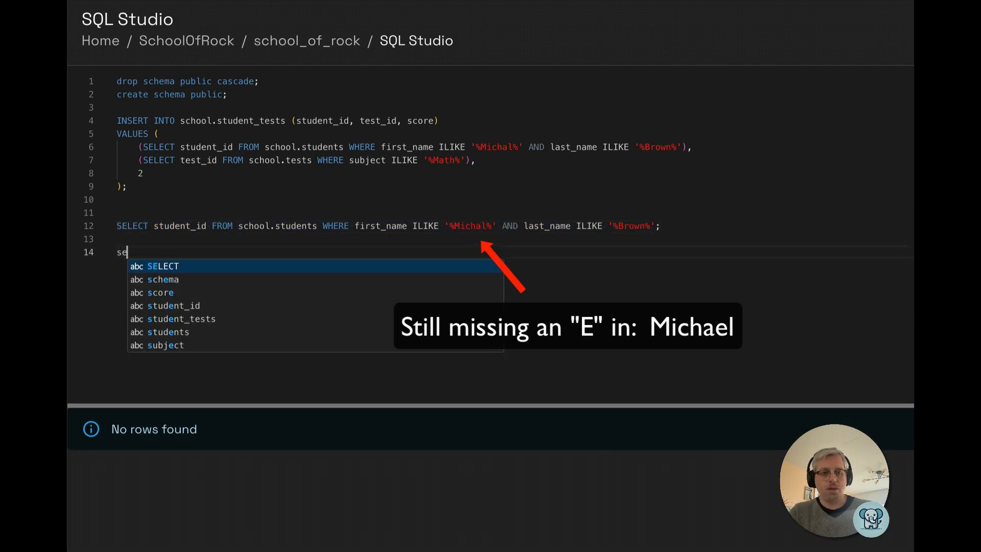
{"action": "type", "text": "lect * from sch"}
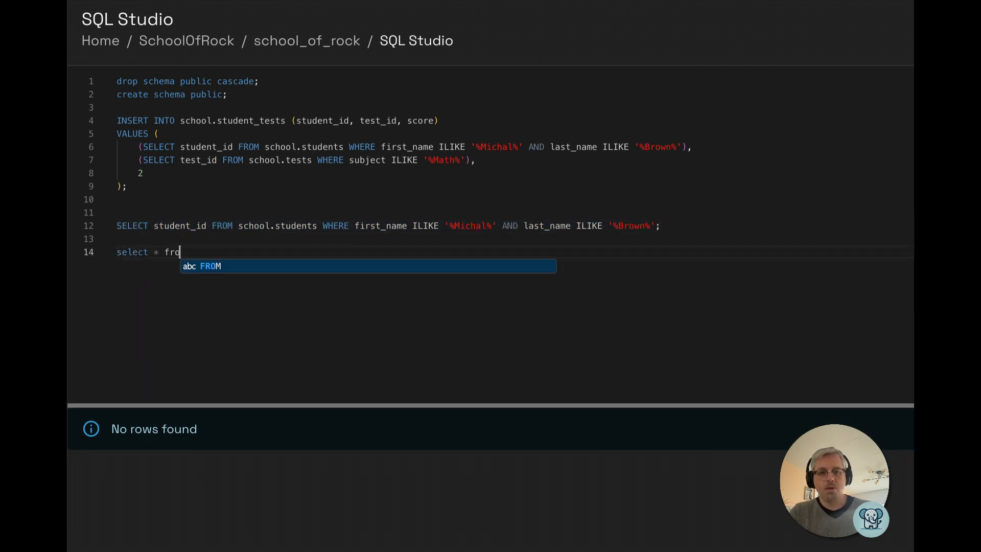
{"action": "type", "text": "ool.students;"}
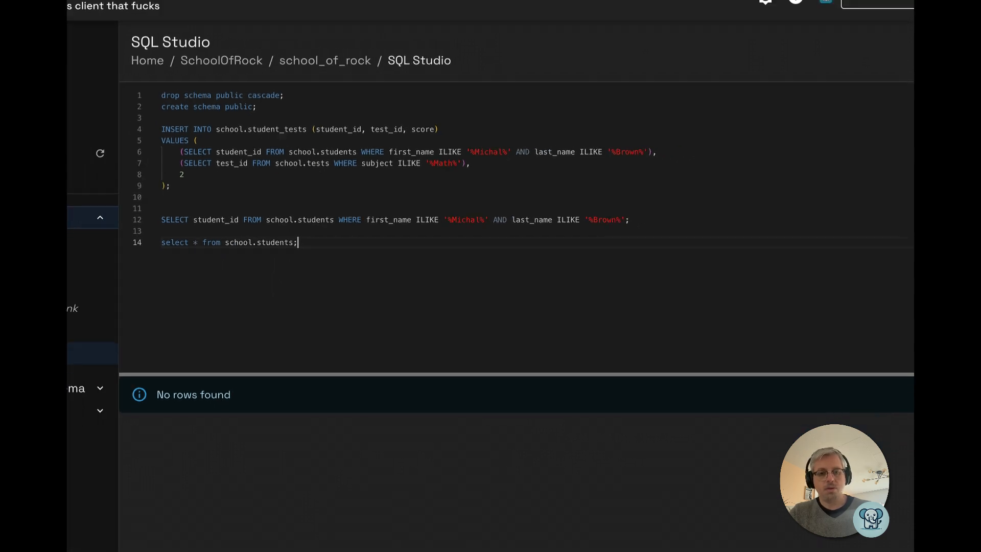
{"action": "key", "text": "ctrl+Return"}
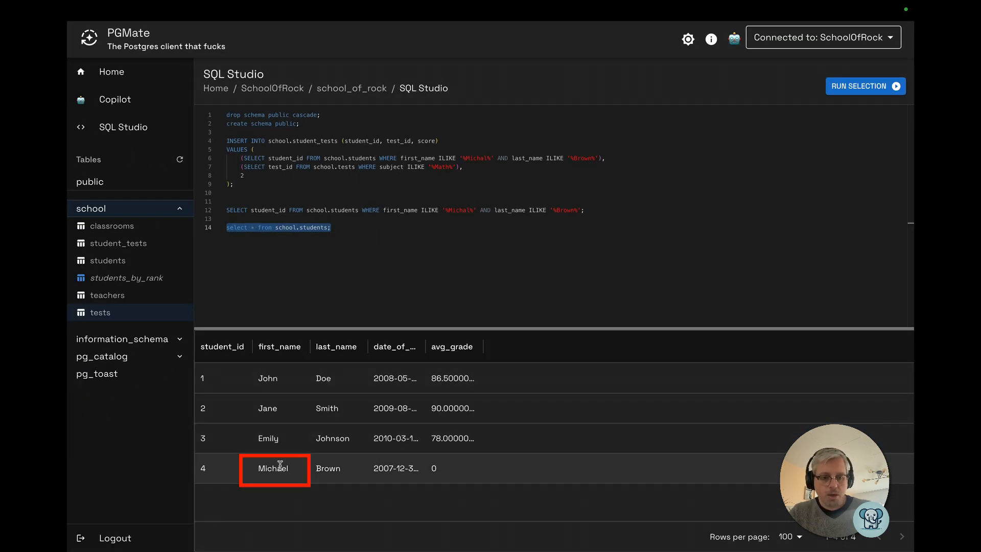
Shorten the standalone query's first-name pattern to '%Micha%' and rerun it
{"action": "left_click", "coordinate": [466, 210]}
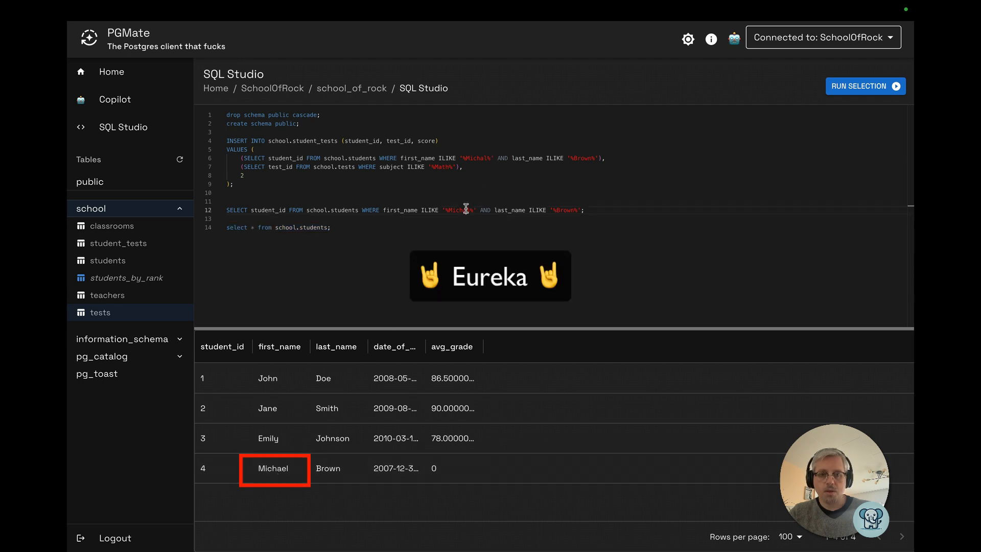
{"action": "key", "text": "BackSpace"}
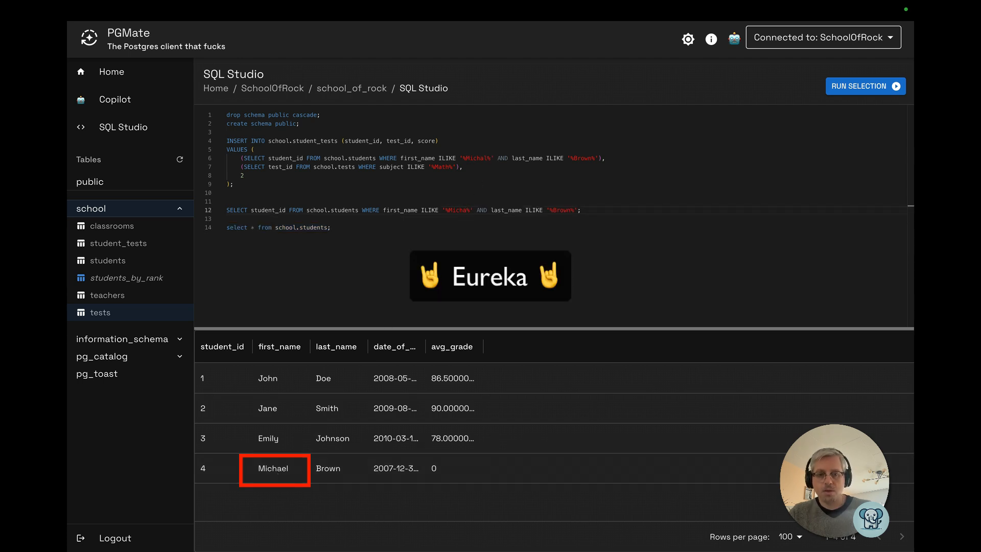
{"action": "key", "text": "super+Return"}
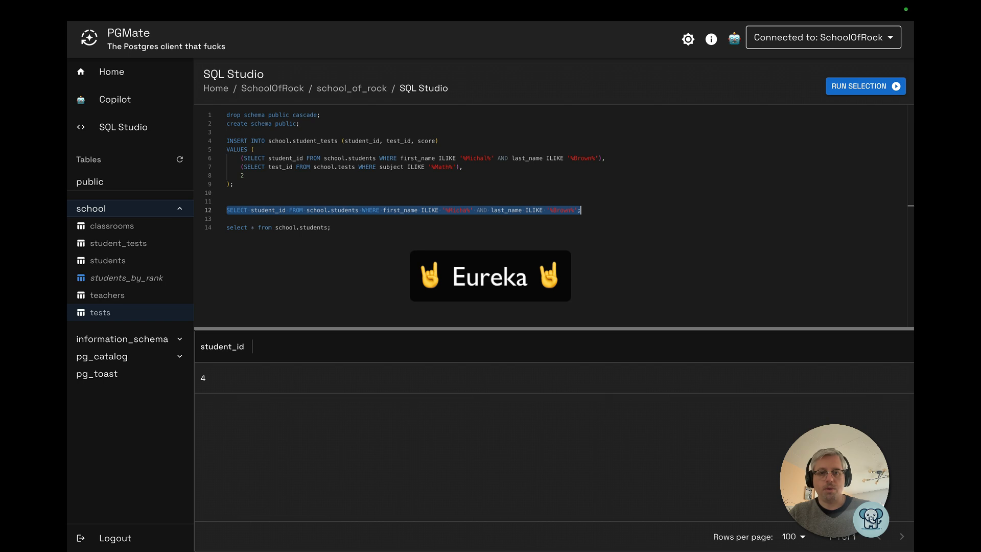
Change the INSERT's first-name pattern to '%Micha%' and run a copy of its test_id subquery at the end
{"action": "left_click", "coordinate": [484, 156]}
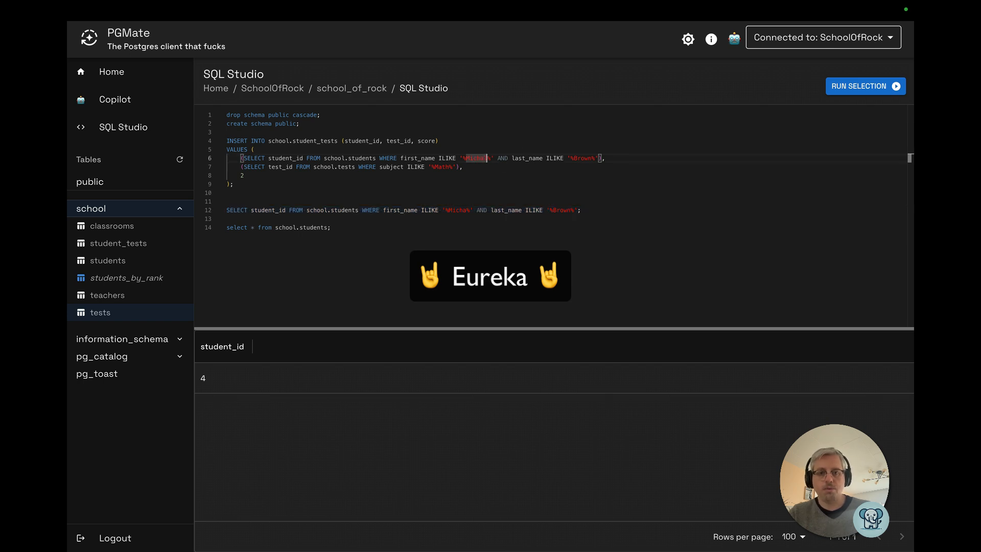
{"action": "key", "text": "BackSpace"}
{"action": "left_click", "coordinate": [459, 167]}
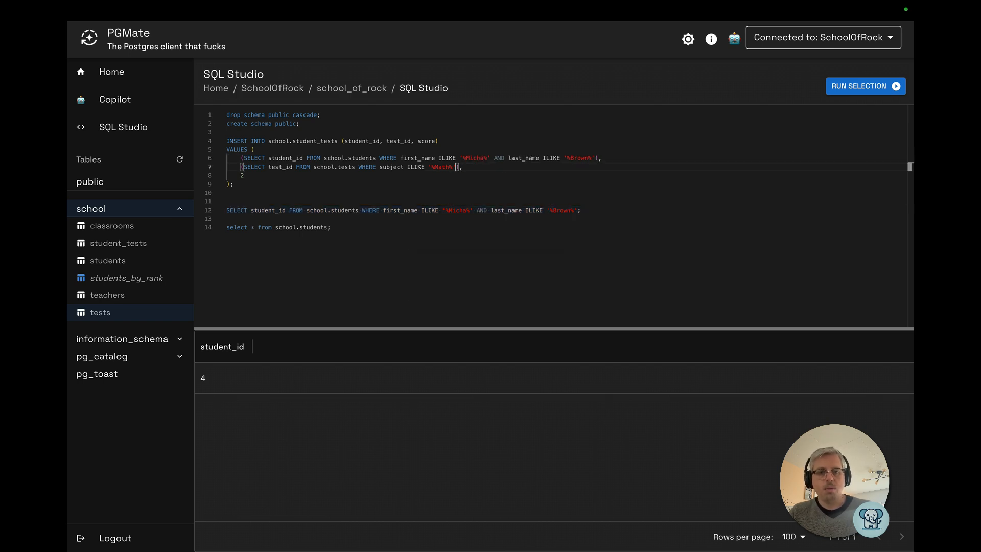
{"action": "left_click_drag", "start_coordinate": [455, 167], "coordinate": [245, 167]}
{"action": "key", "text": "super+c"}
{"action": "left_click", "coordinate": [332, 228]}
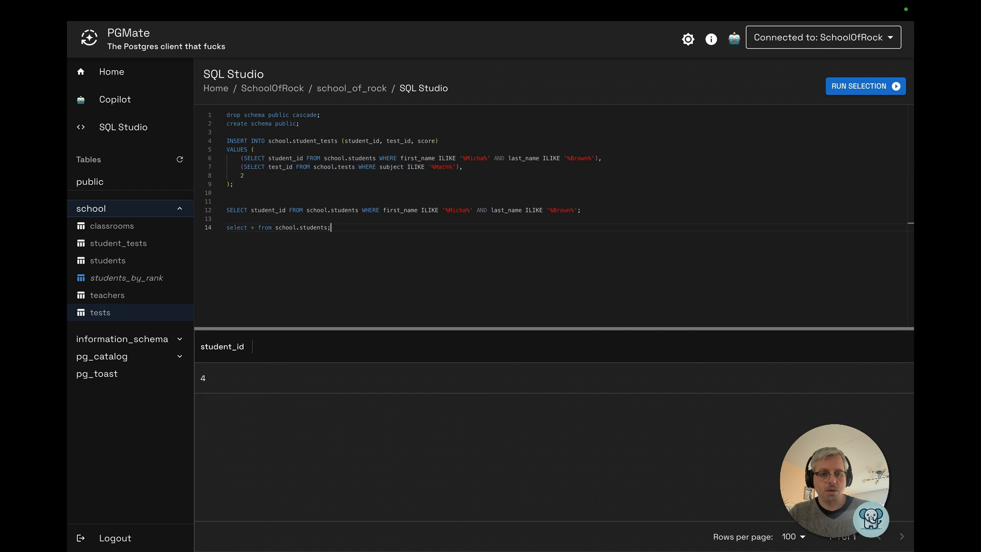
{"action": "key", "text": "Return"}
{"action": "key", "text": "Return"}
{"action": "key", "text": "super+v"}
{"action": "key", "text": "super+Return"}
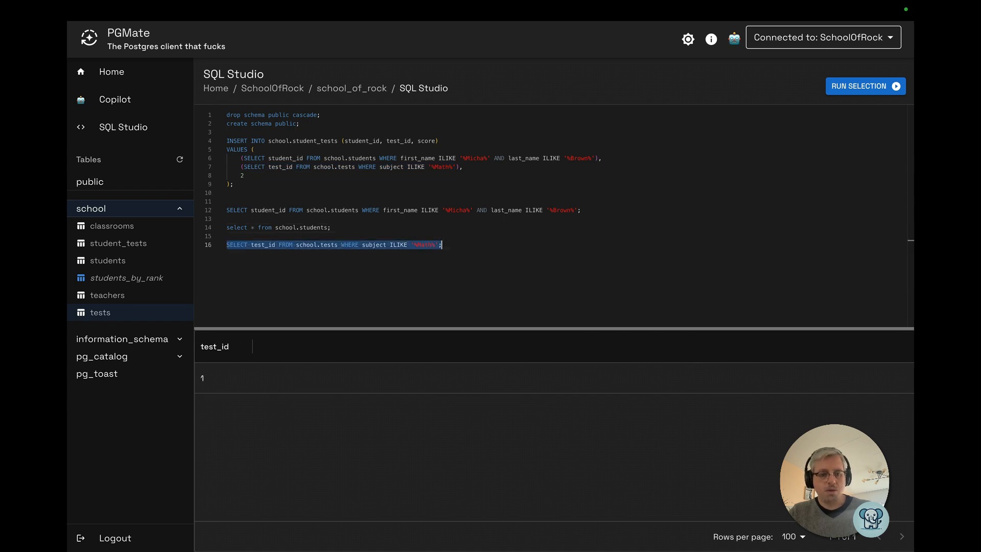
Run the corrected INSERT into student_tests and open the student_tests table data
{"action": "left_click", "coordinate": [494, 165]}
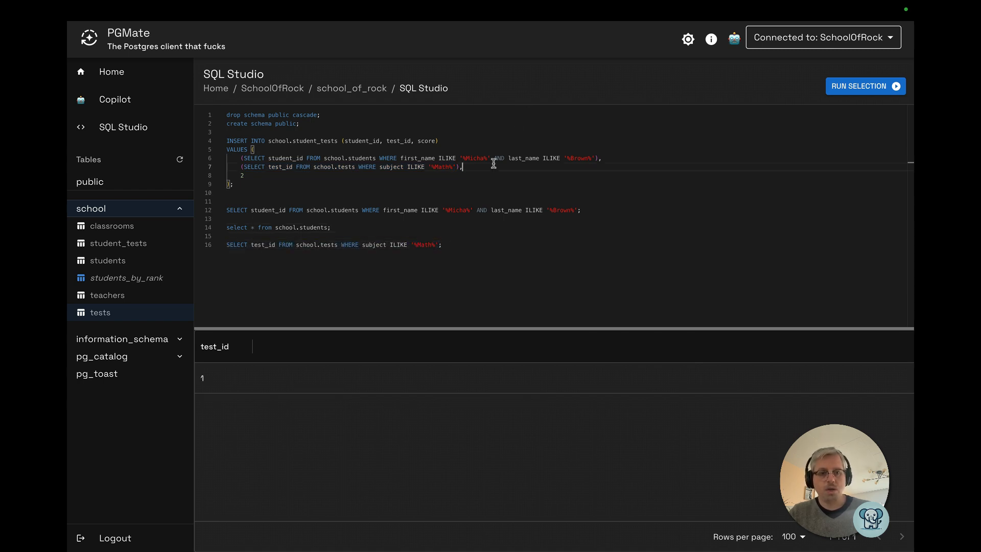
{"action": "key", "text": "super+Return"}
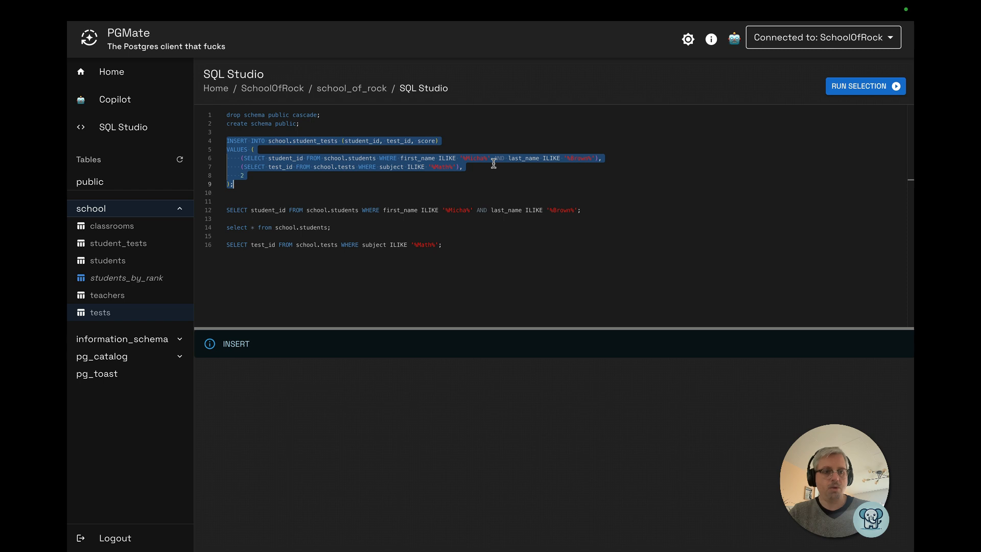
{"action": "left_click", "coordinate": [142, 244]}
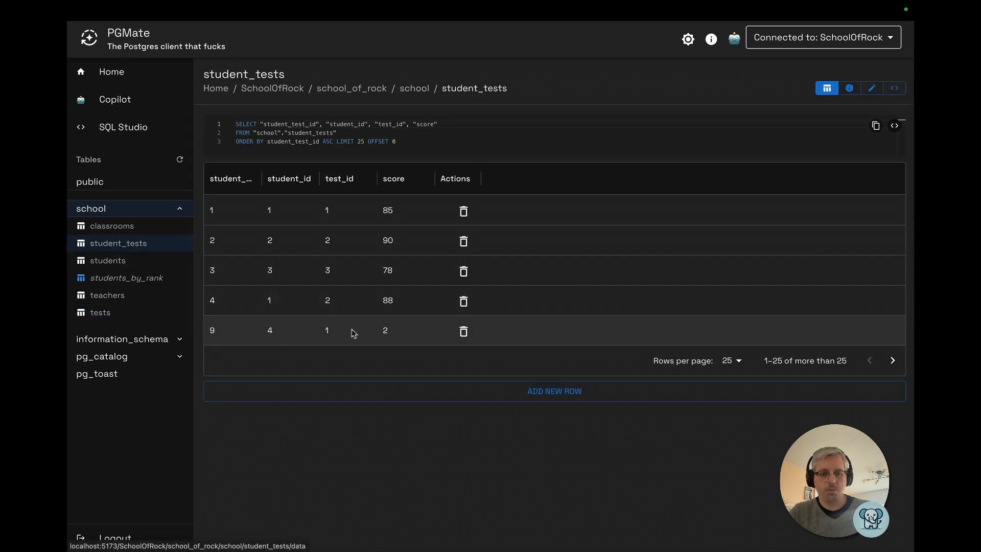
Open the students table and view Copilot's usage cost details
{"action": "left_click", "coordinate": [105, 261]}
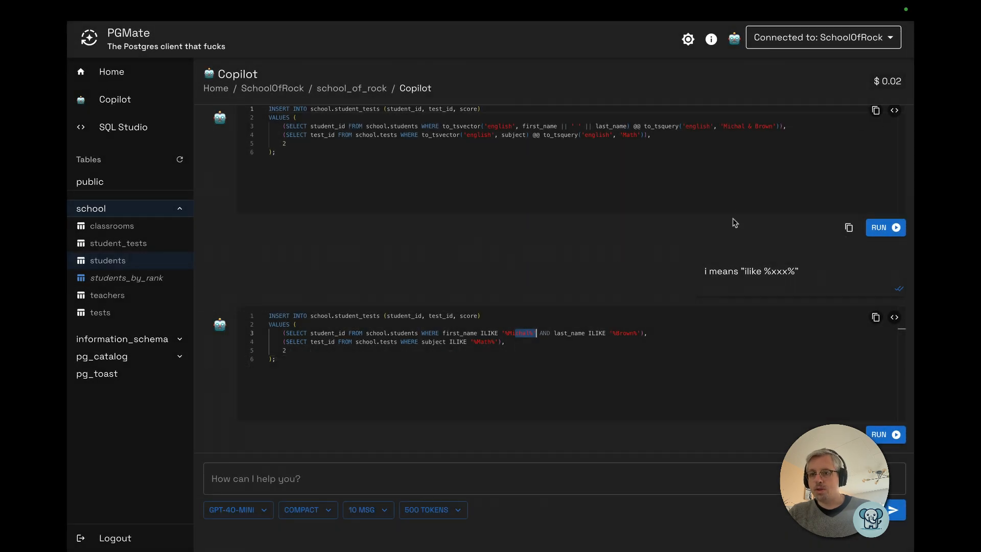
{"action": "mouse_move", "coordinate": [892, 84]}
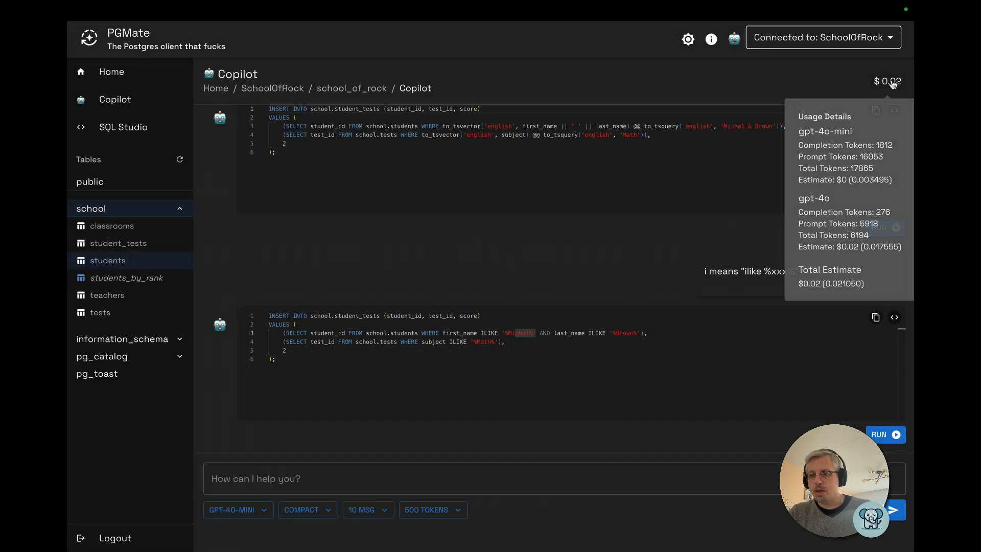